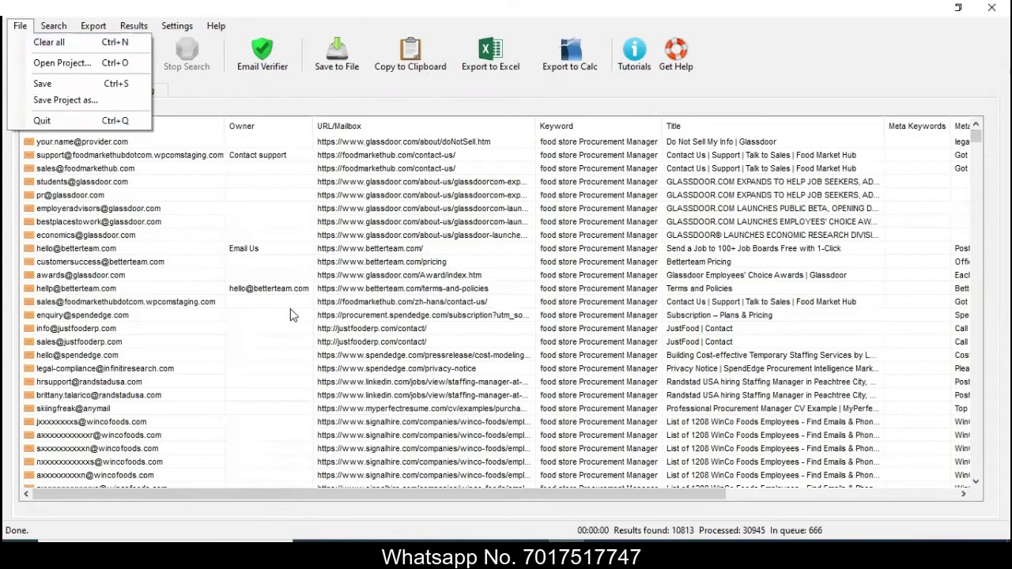
left_click(310, 314)
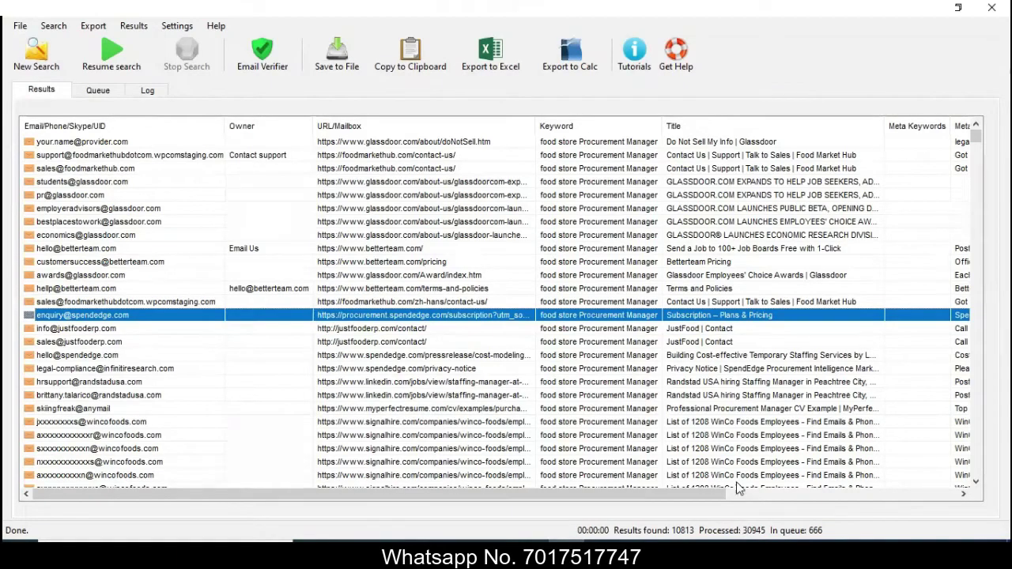
left_click(574, 146)
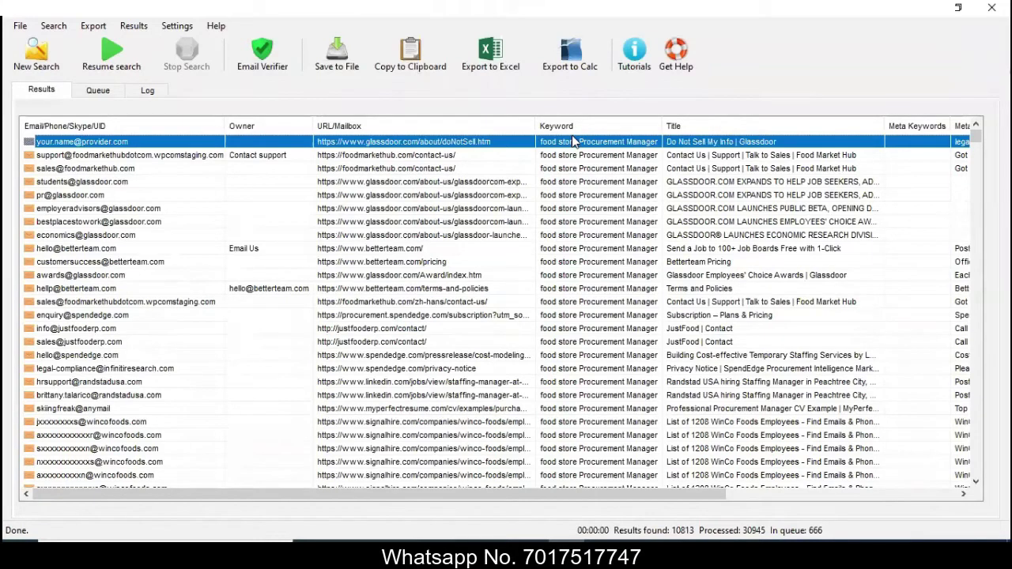
left_click(442, 73)
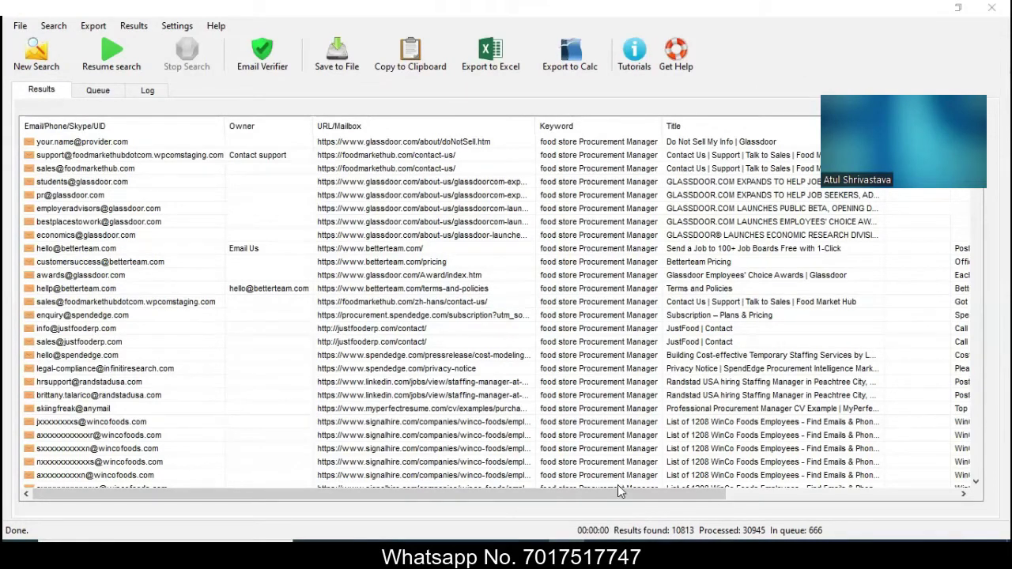
left_click(589, 144)
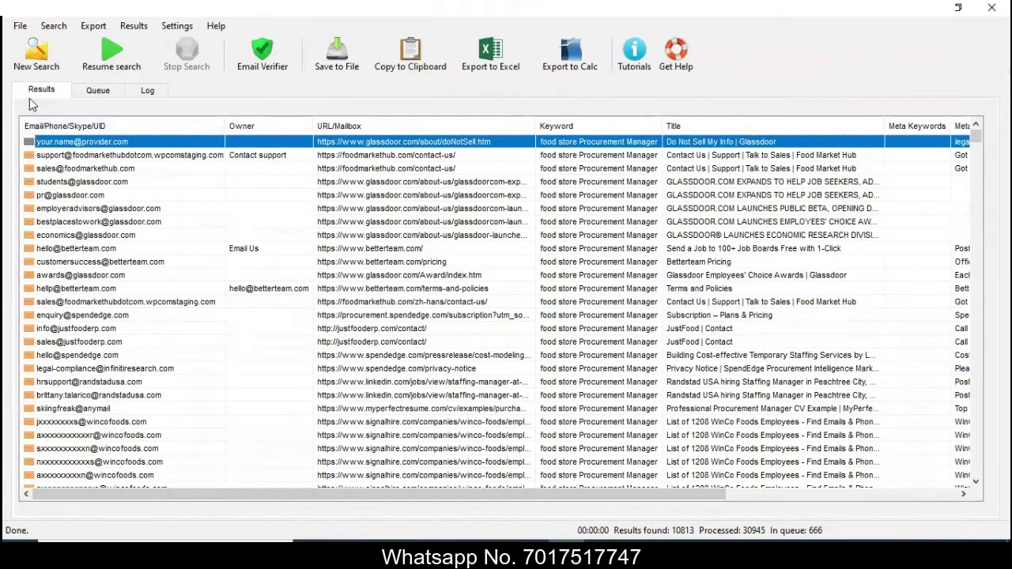
- Clear all existing results and start a new search by keywords through search engines
left_click(18, 26)
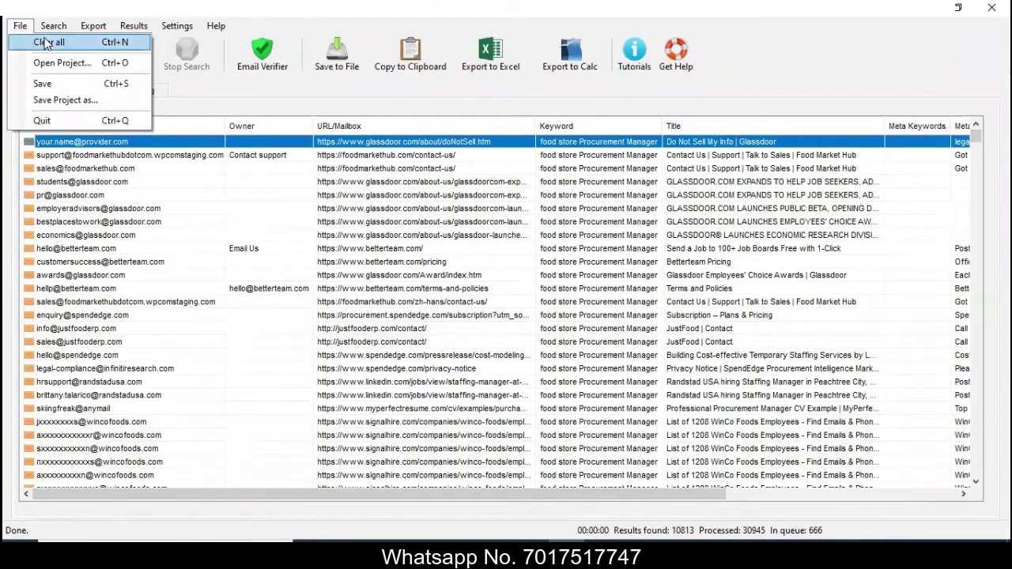
left_click(46, 43)
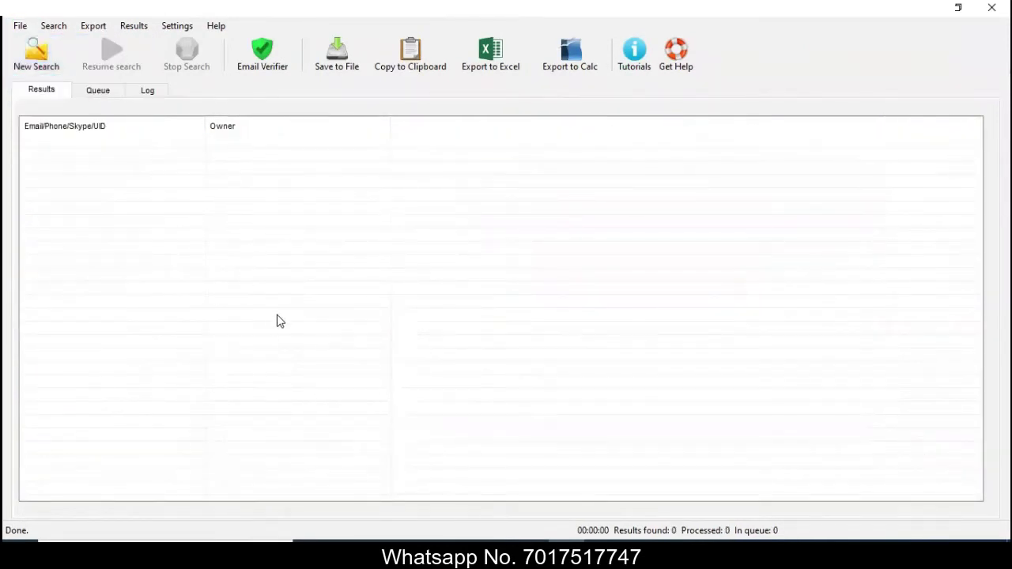
left_click(41, 67)
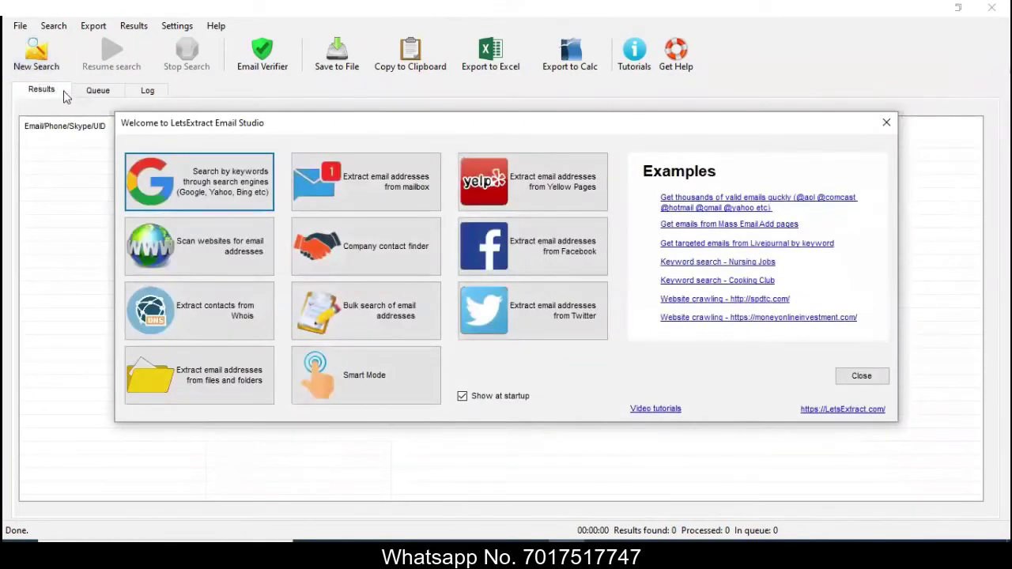
left_click(200, 196)
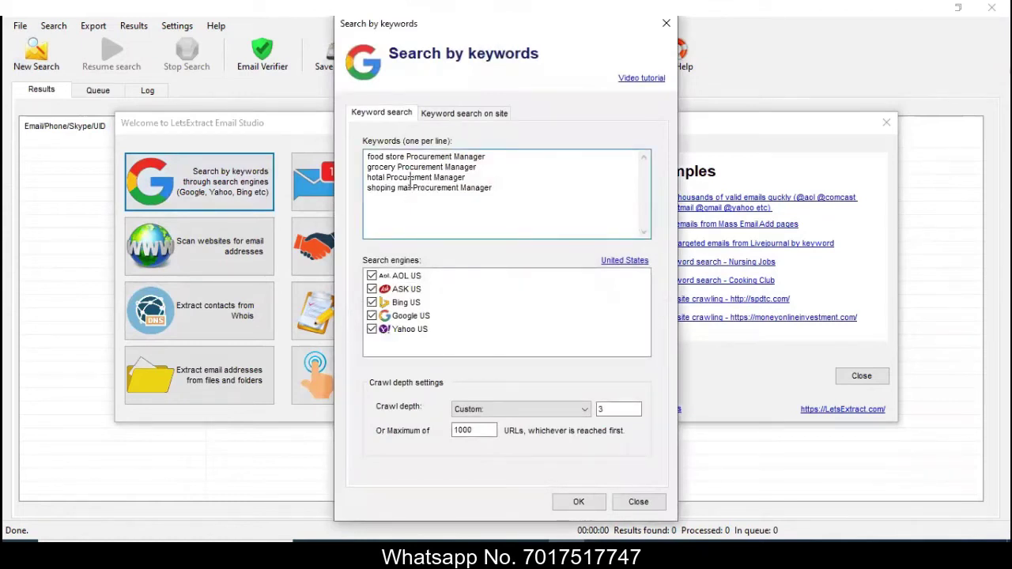
- Replace the old keywords with "Juice manufacturer" and "juice impoerter" on separate lines and run the search
key("ctrl+a")
key("Delete")
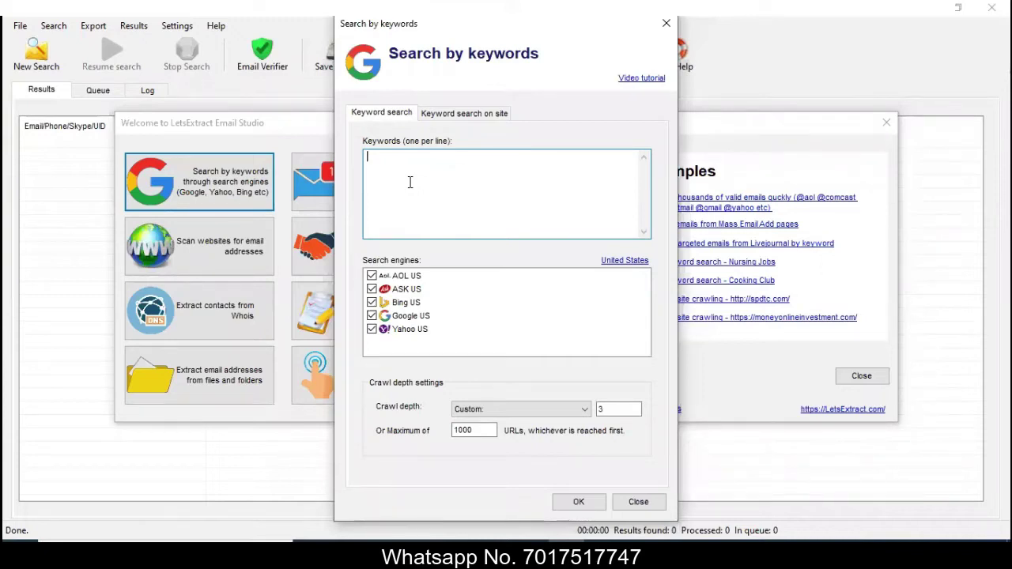
type("Juice")
type("ma")
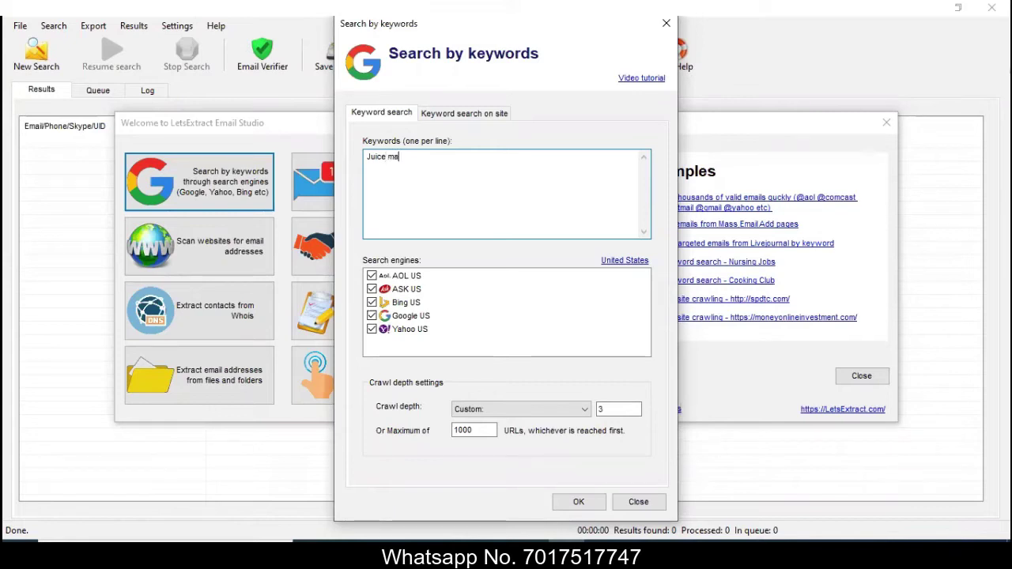
type("nufacturer")
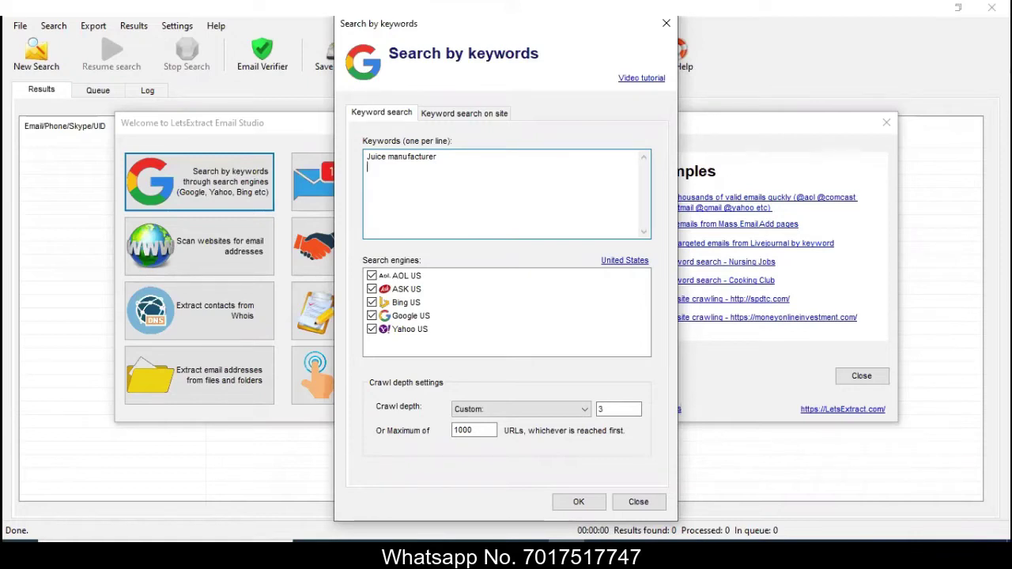
type("juice impoerter")
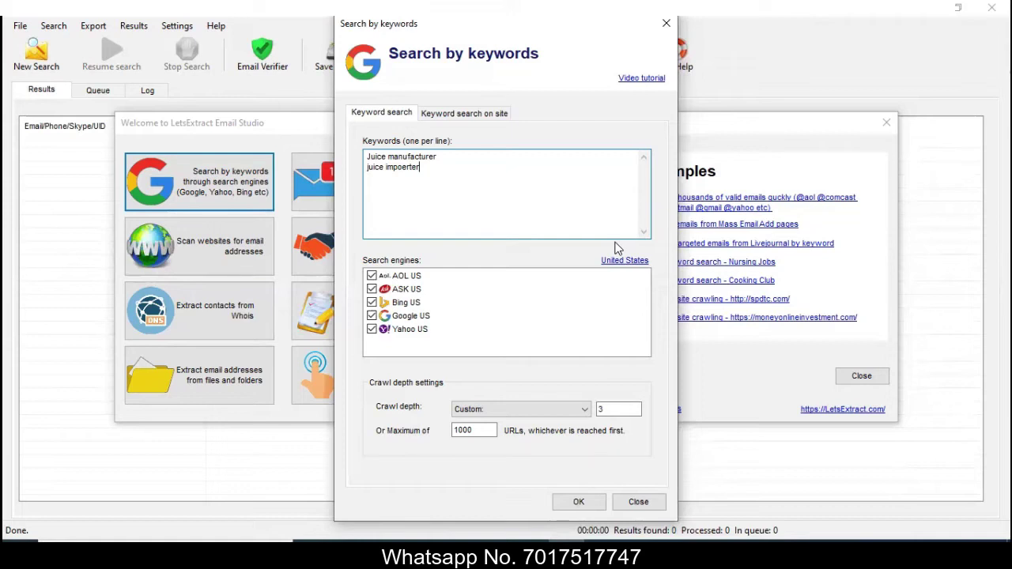
left_click(575, 503)
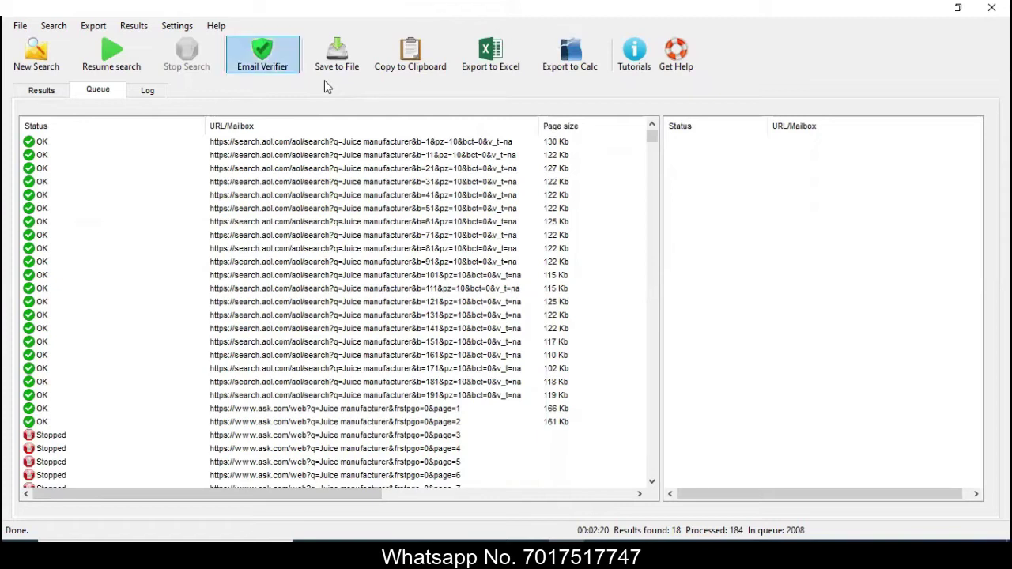
- Check the extracted addresses with the built-in Email Verifier and apply the verification to the results
left_click(324, 80)
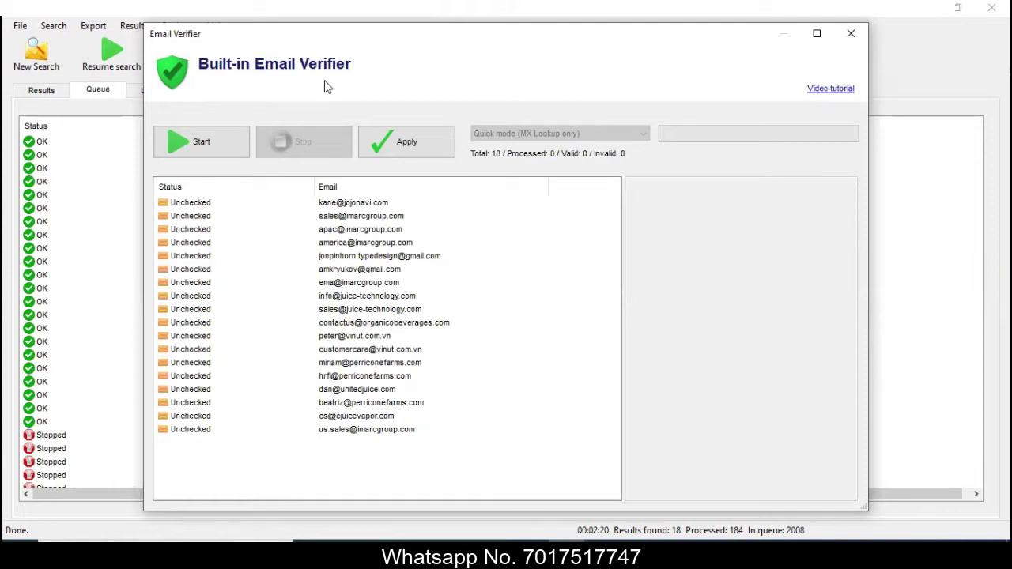
left_click(184, 143)
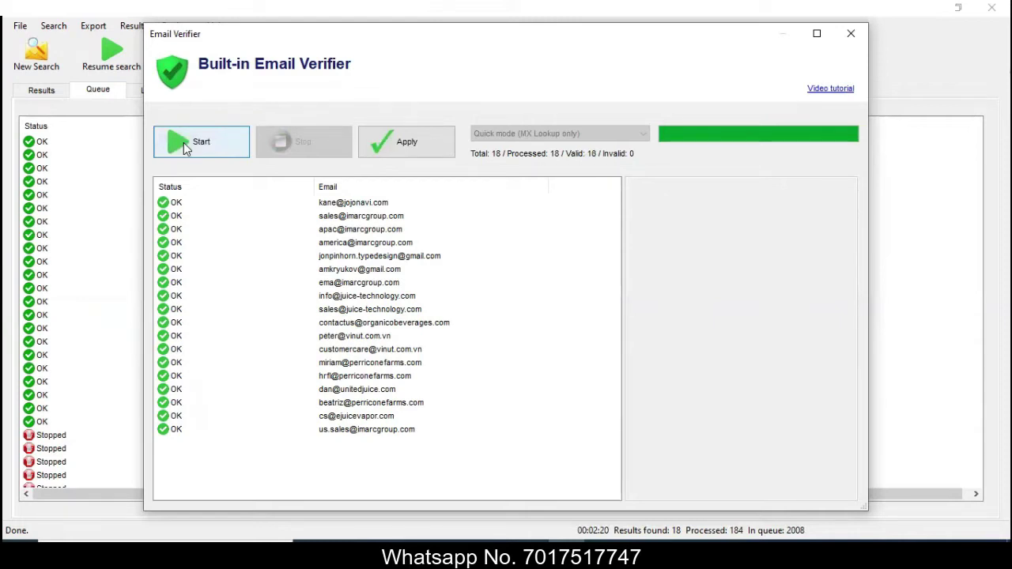
left_click(401, 140)
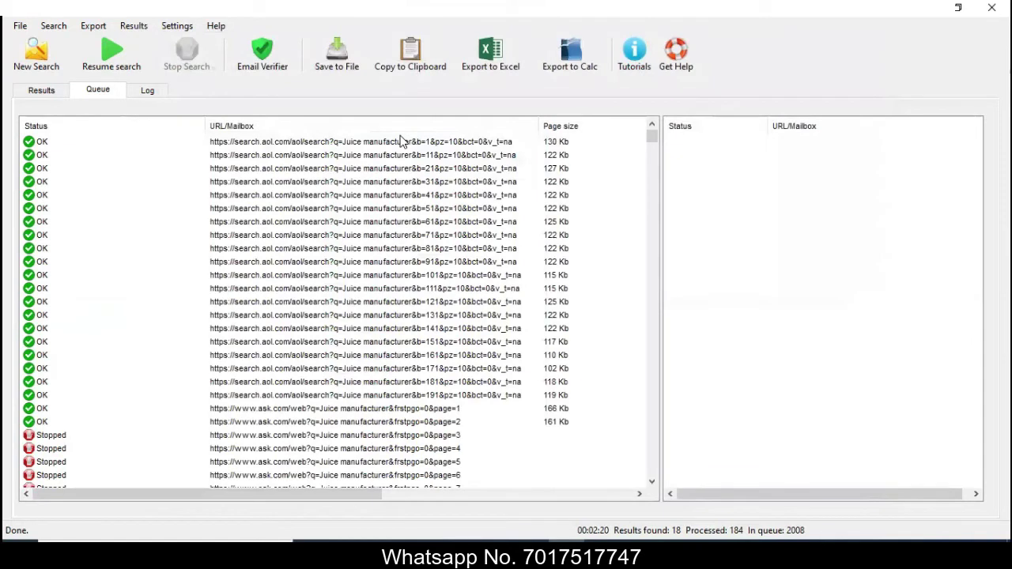
- Export the verified results to Excel and switch to the exported workbook
left_click(490, 68)
left_click(709, 552)
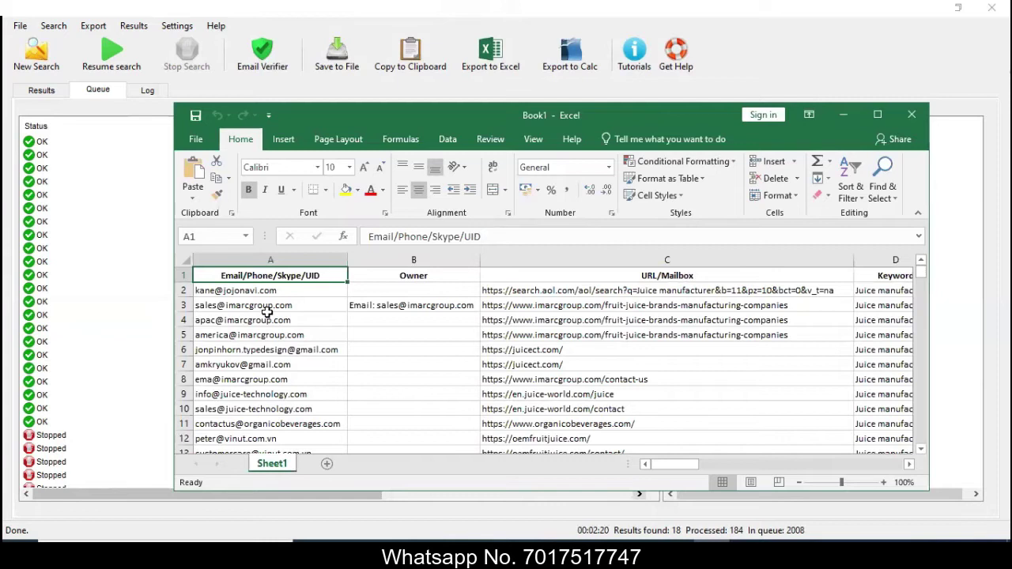
- Examine the exported URL/Mailbox, Keyword, Title, Meta Keywords and Meta Description columns
left_click(566, 280)
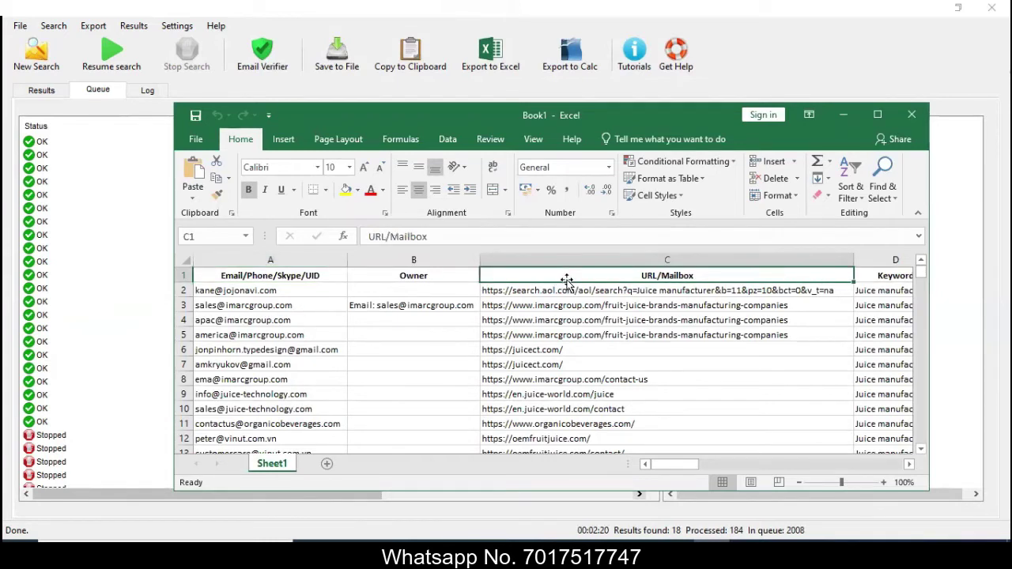
key("Down")
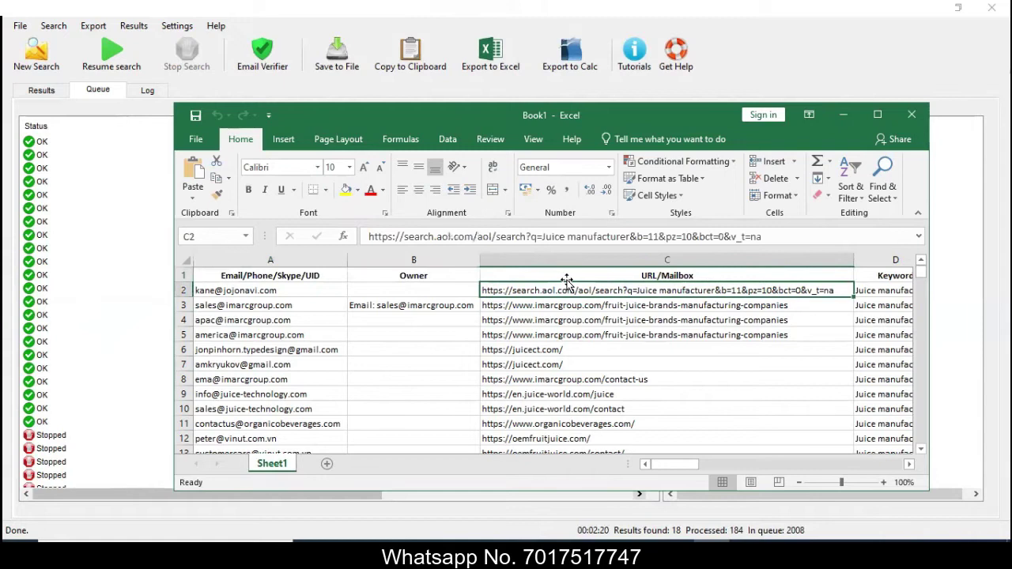
key("Up")
key("Right")
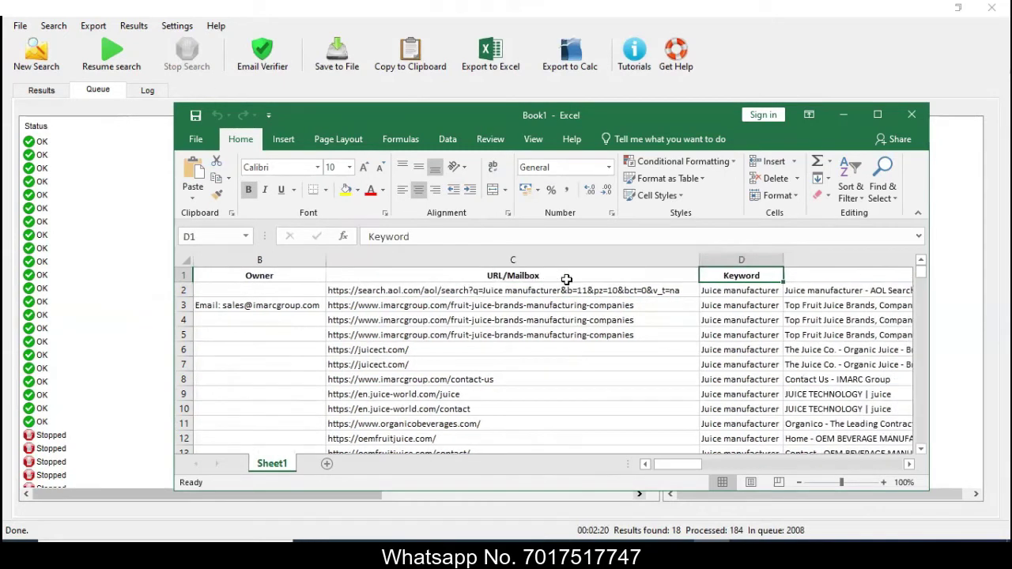
key("Down")
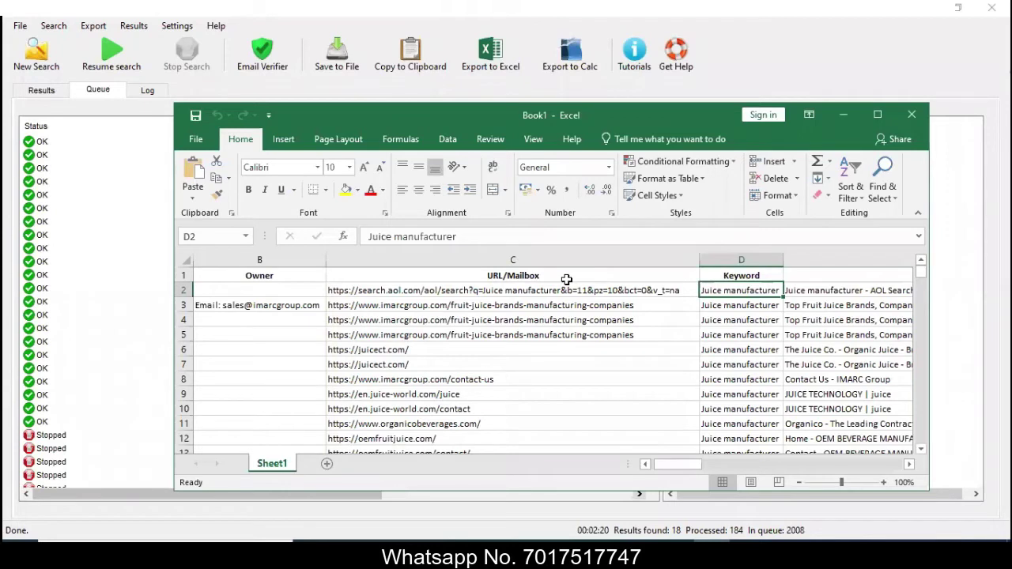
key("Right")
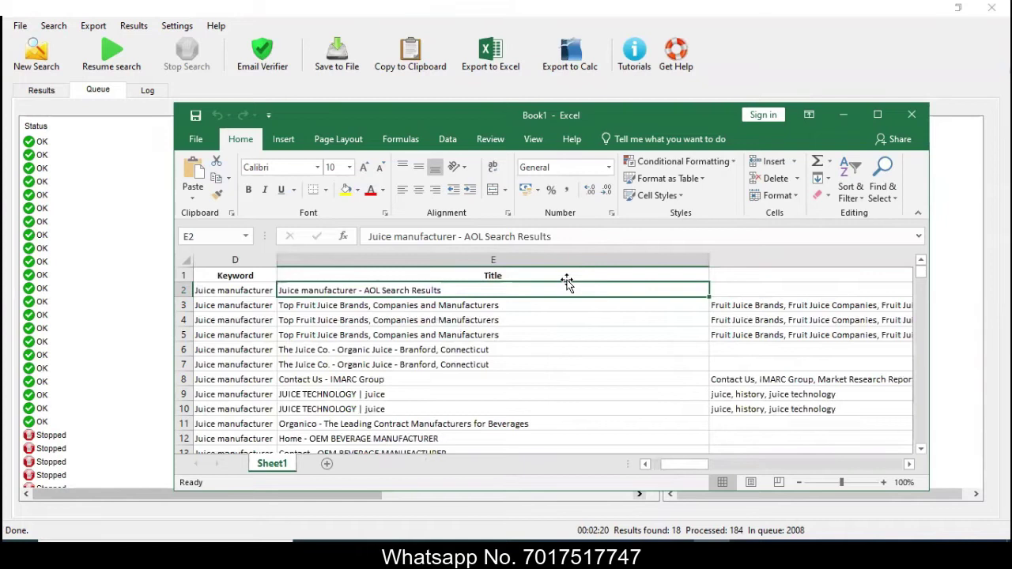
key("Down")
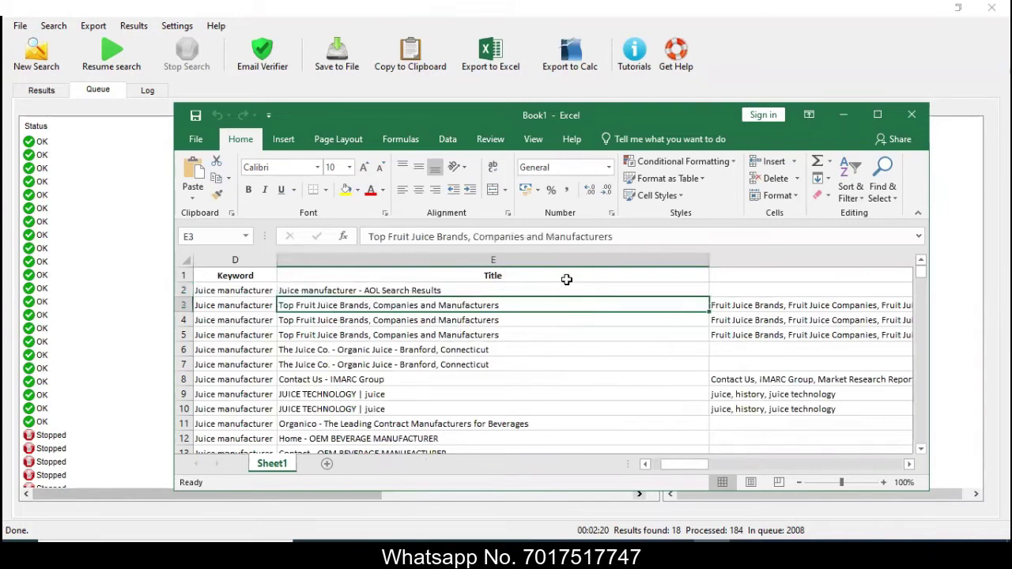
key("Right")
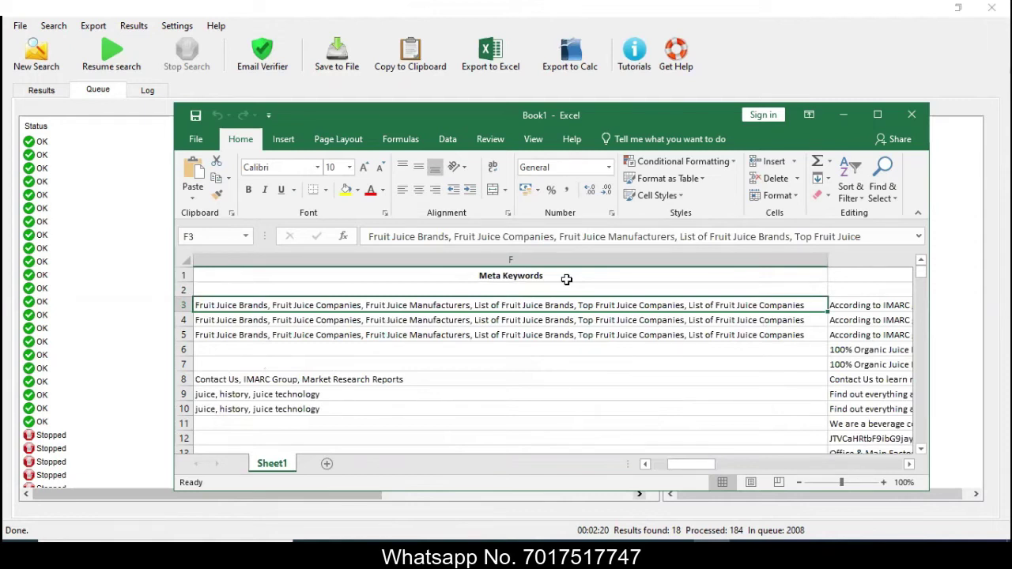
key("Right")
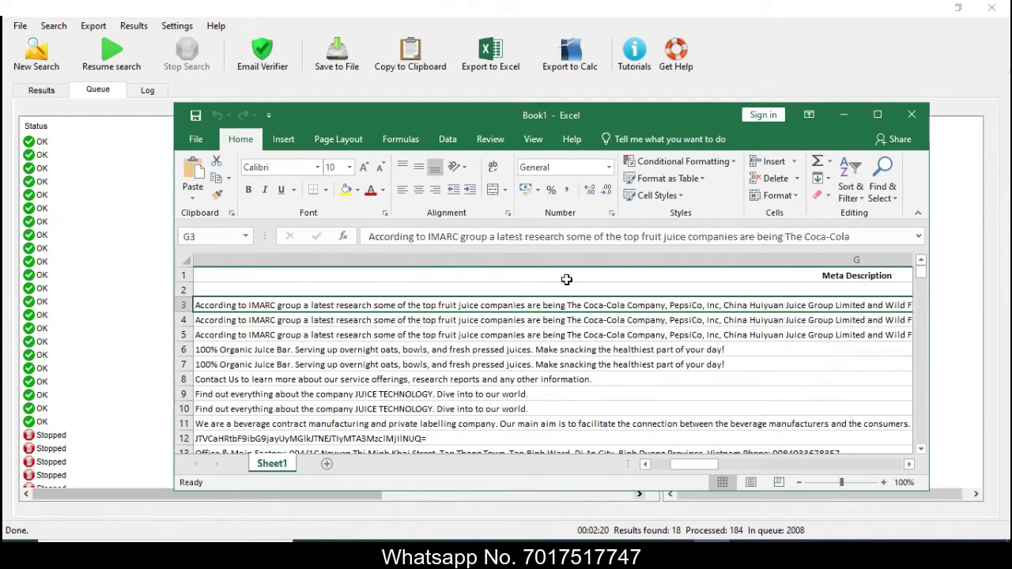
- Look through the rows of the Meta Description column down to the end of the exported data
key("Down")
key("Down")
key("Down")
key("Down")
key("Down")
key("Down")
key("Down")
key("Down")
key("Down")
key("Down")
key("Down")
key("Down")
key("Down")
key("Down")
key("Down")
key("Down")
key("Down")
key("Down")
key("Down")
key("Down")
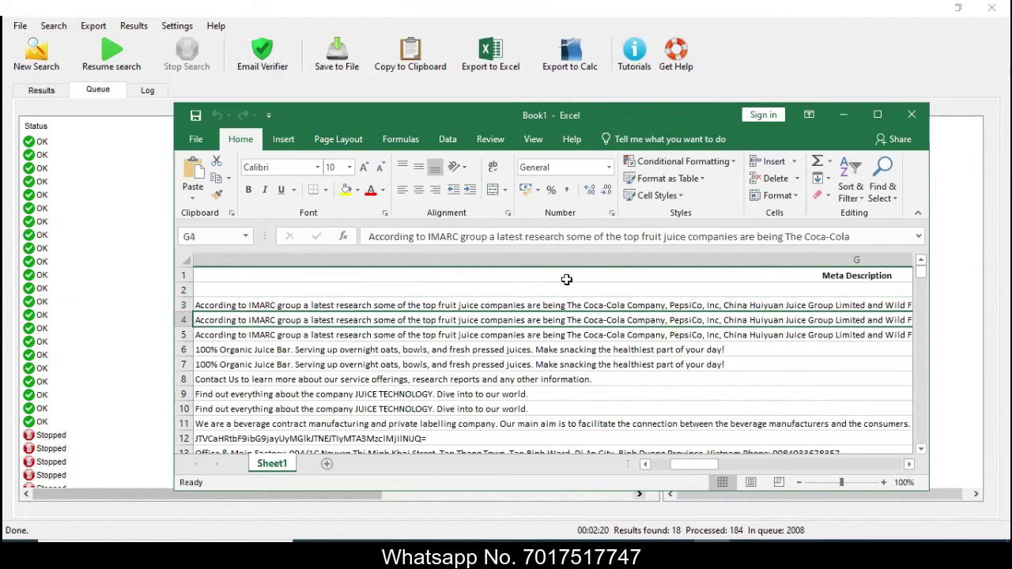
key("Down")
key("Down")
key("Down")
key("Down")
key("Down")
key("Down")
key("Down")
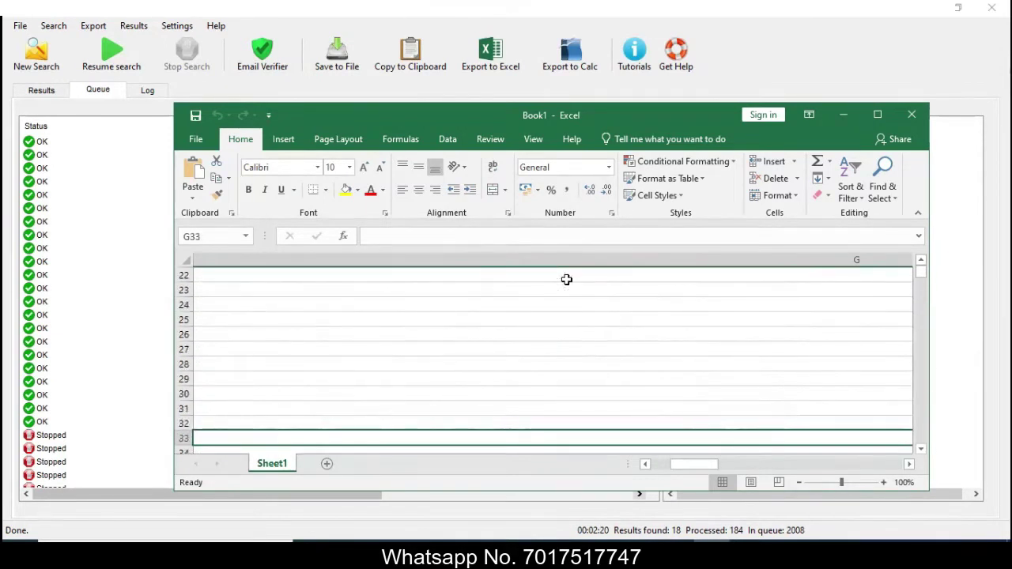
key("Up")
key("Up")
key("Up")
key("Up")
key("Up")
key("Up")
key("Up")
key("Up")
key("Up")
key("Up")
key("Up")
key("Up")
key("Up")
key("Up")
key("Up")
key("Up")
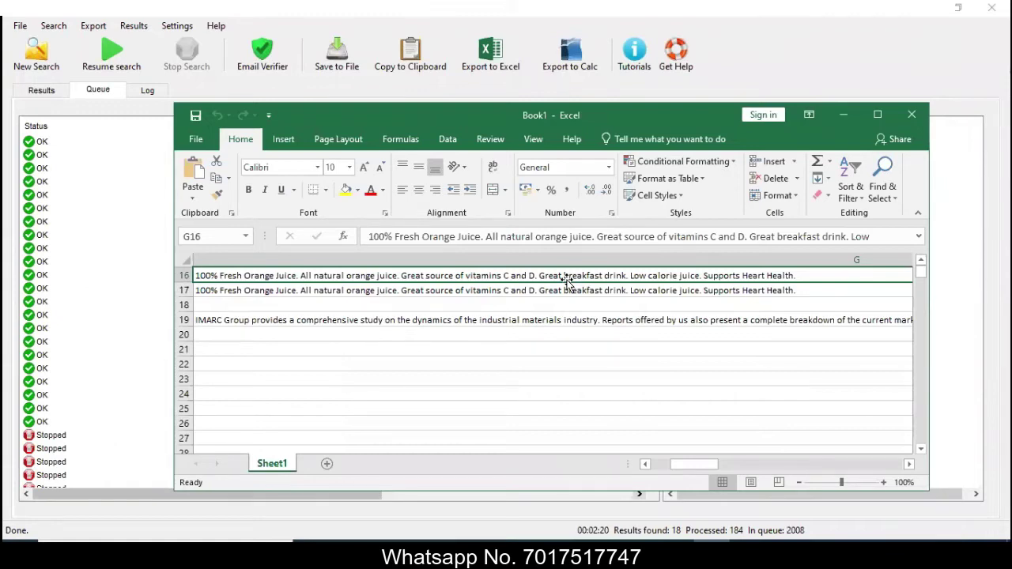
- Review the website domains in column H and return to the email addresses in column A
key("Right")
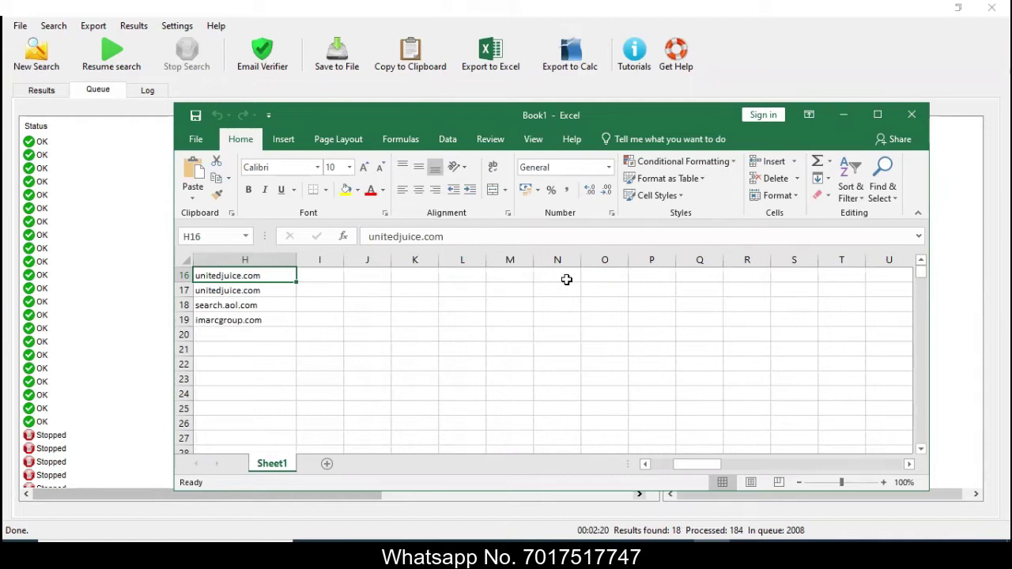
key("Down")
key("Down")
key("Left")
key("Left")
key("Left")
key("Left")
key("Left")
key("Left")
key("Left")
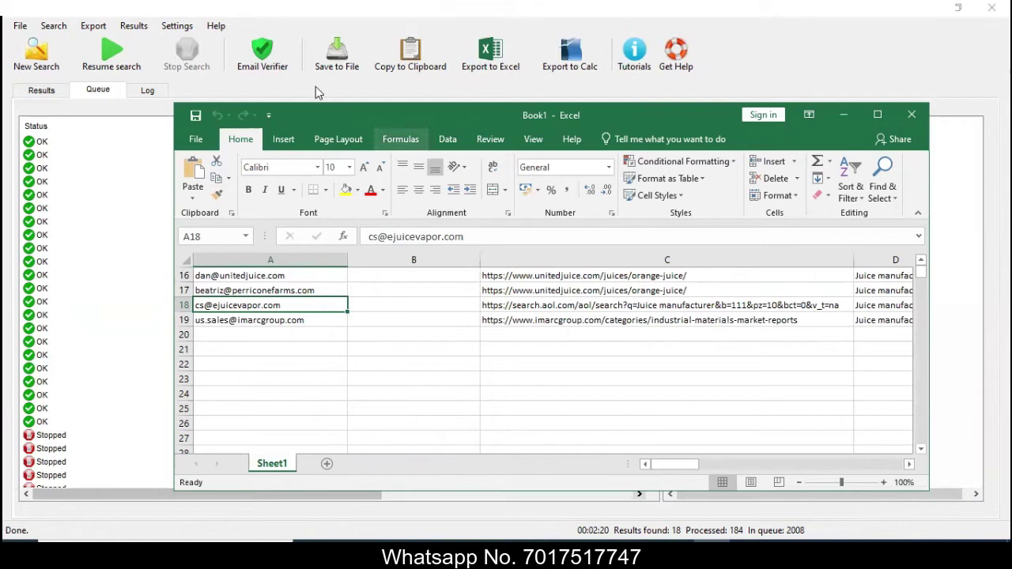
- Leave the Save As page and close the exported workbook without saving it
left_click(196, 116)
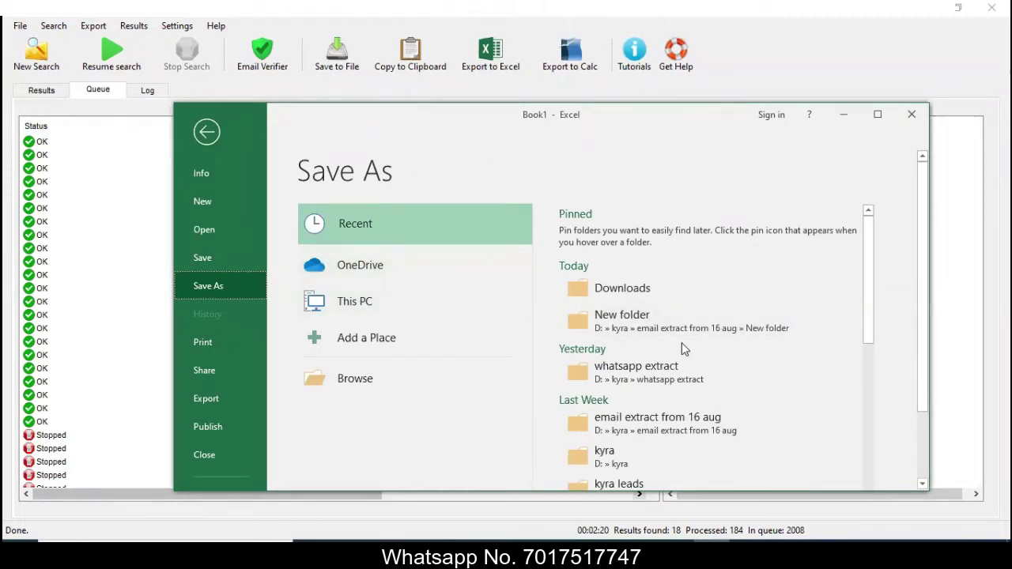
left_click(913, 116)
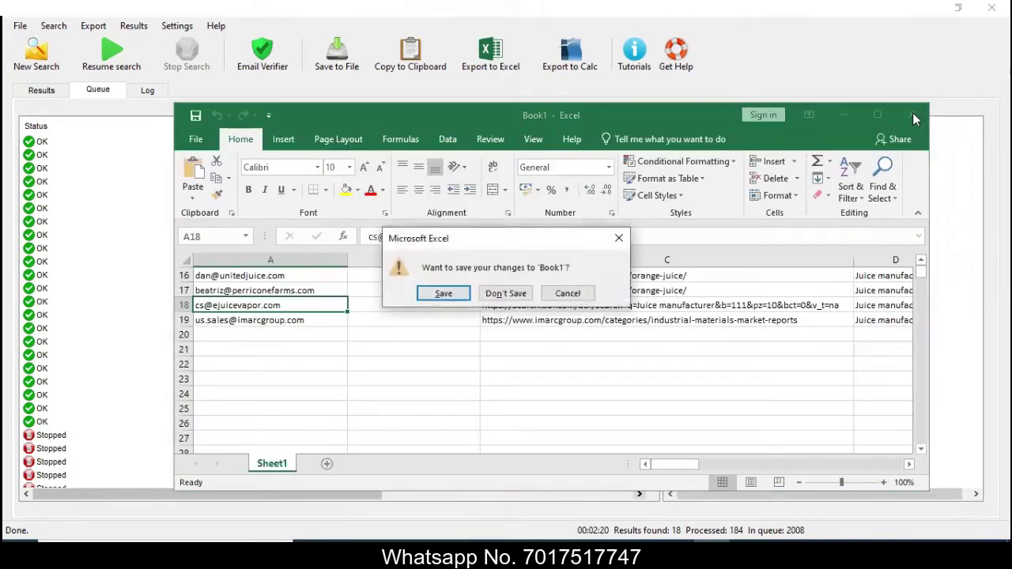
left_click(506, 294)
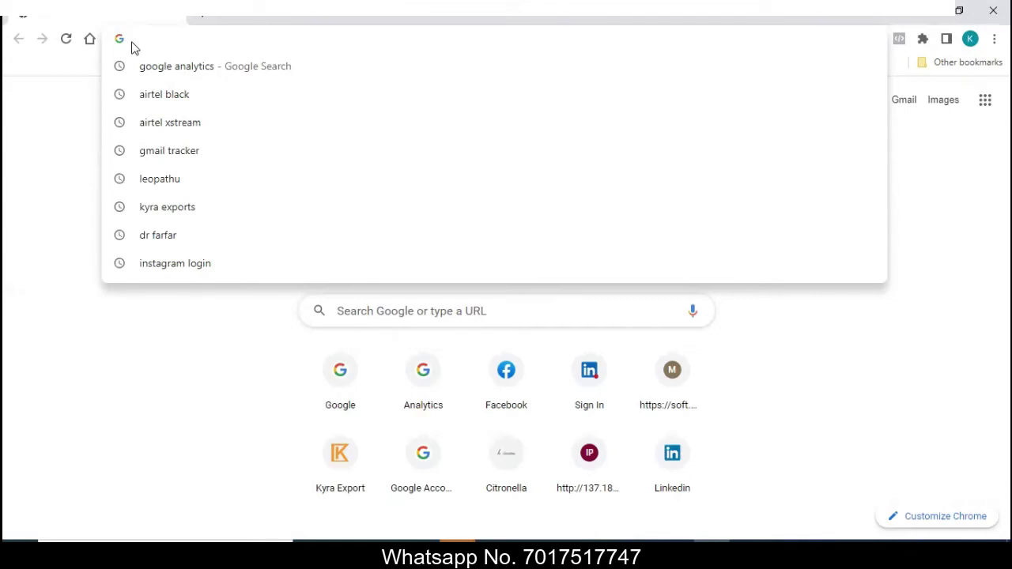
- Open the free bulk email verifier at leopathu.com/verify-email
type("l")
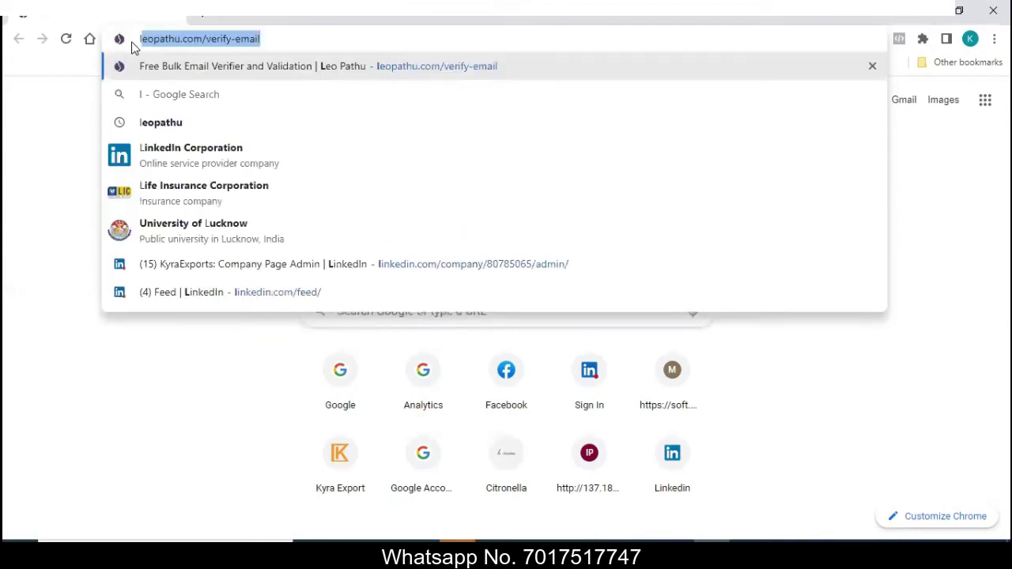
type("eo")
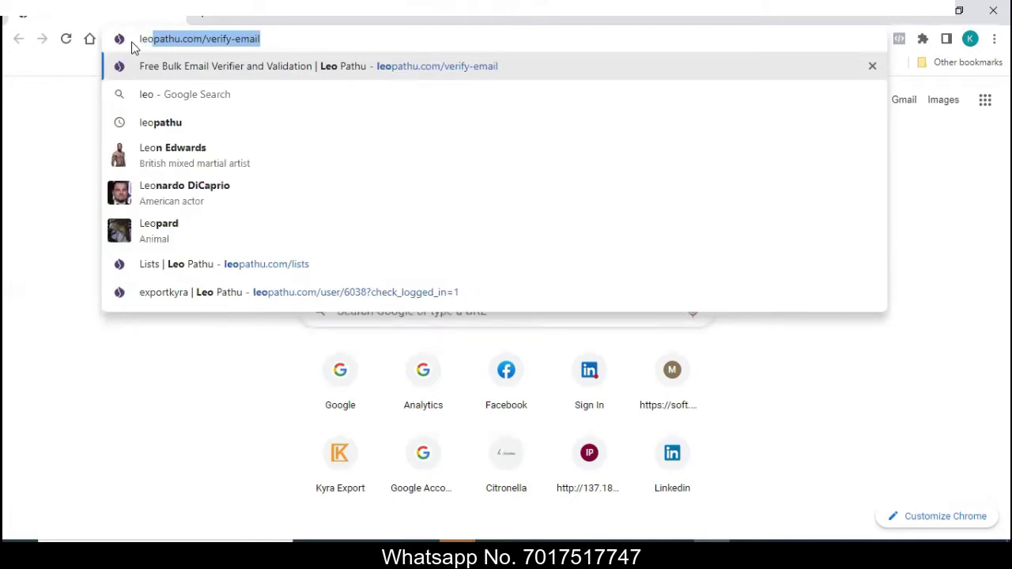
key("Return")
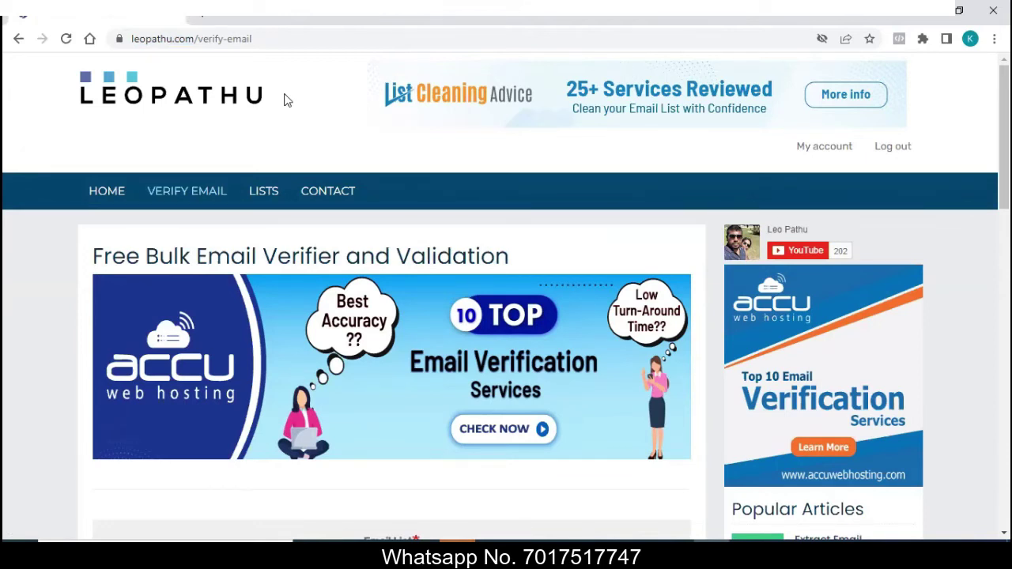
left_click(183, 192)
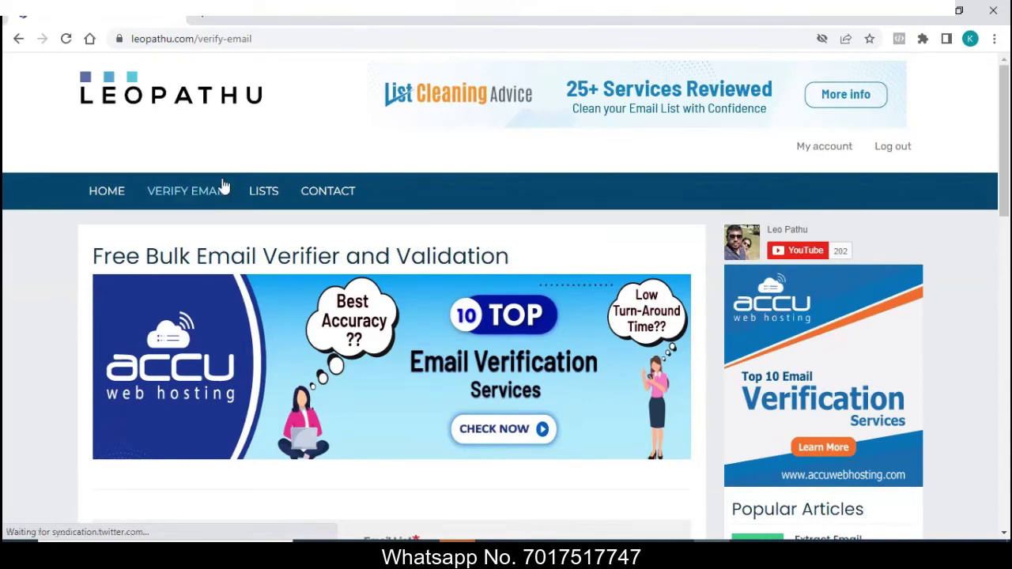
- Try to upload the Excel file "190822 main csv non filter" as the Email List and validate it
scroll(314, 276, "down", 5)
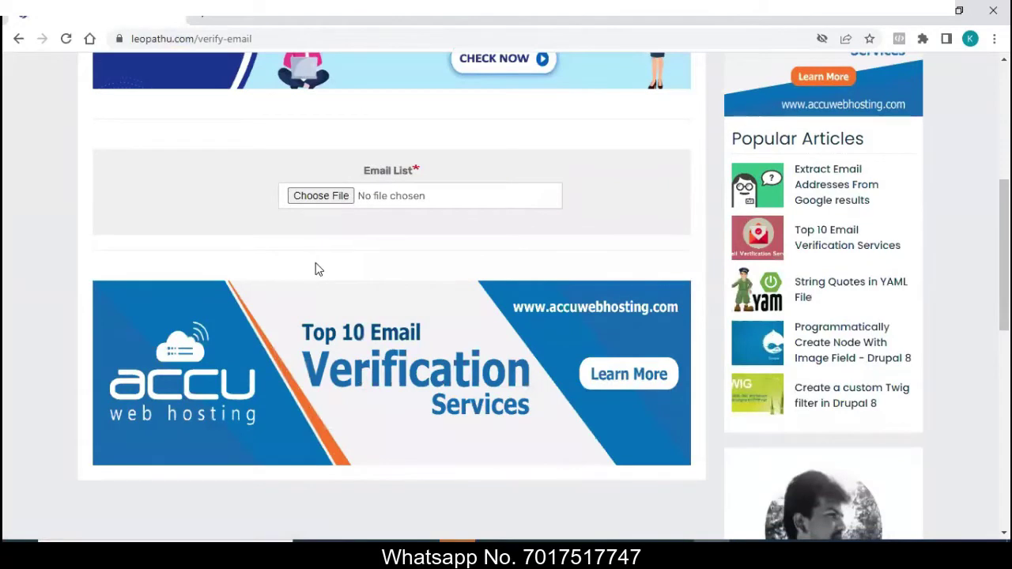
left_click(333, 203)
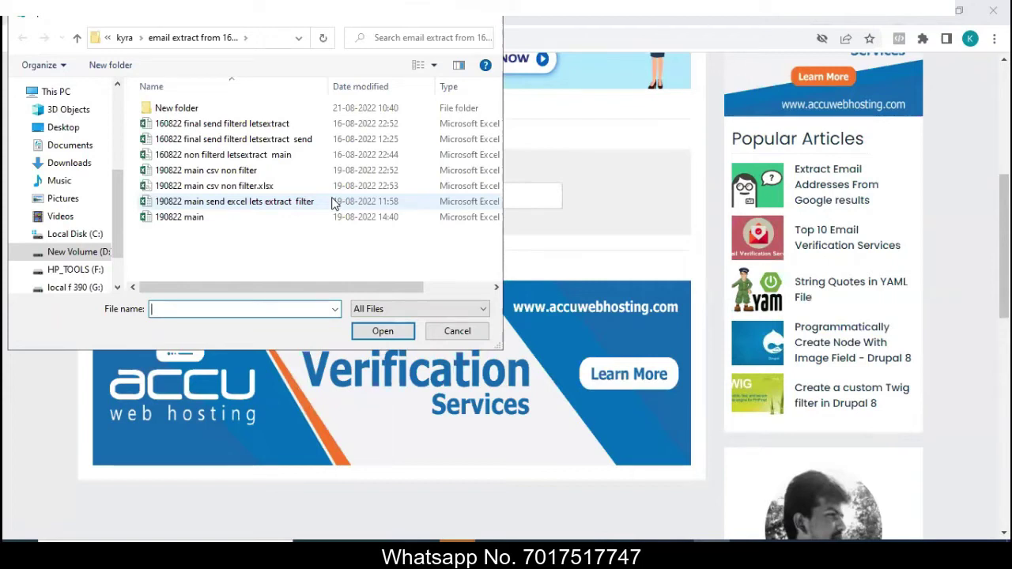
left_click(422, 310)
left_click(422, 309)
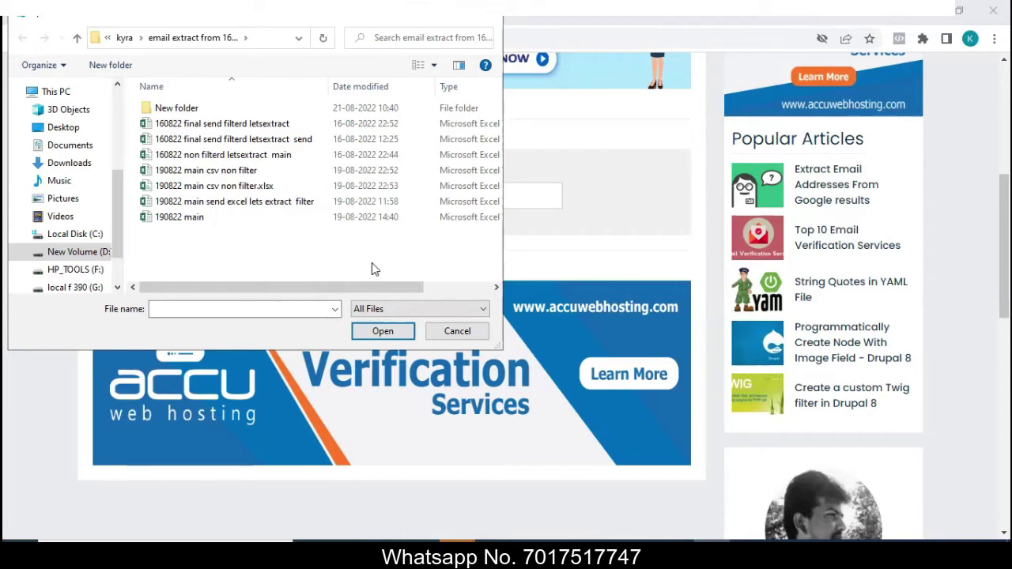
left_click(184, 171)
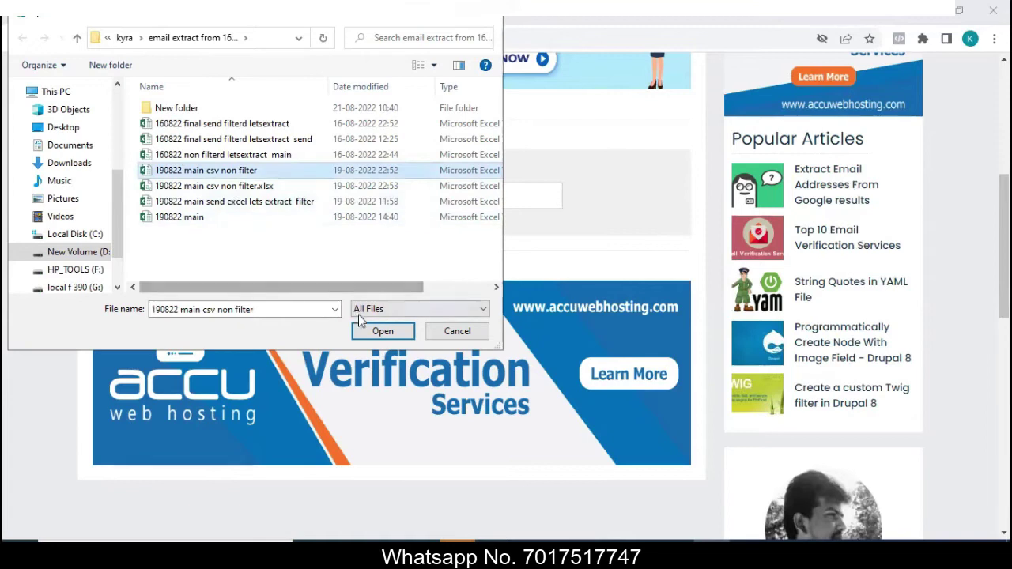
left_click(379, 334)
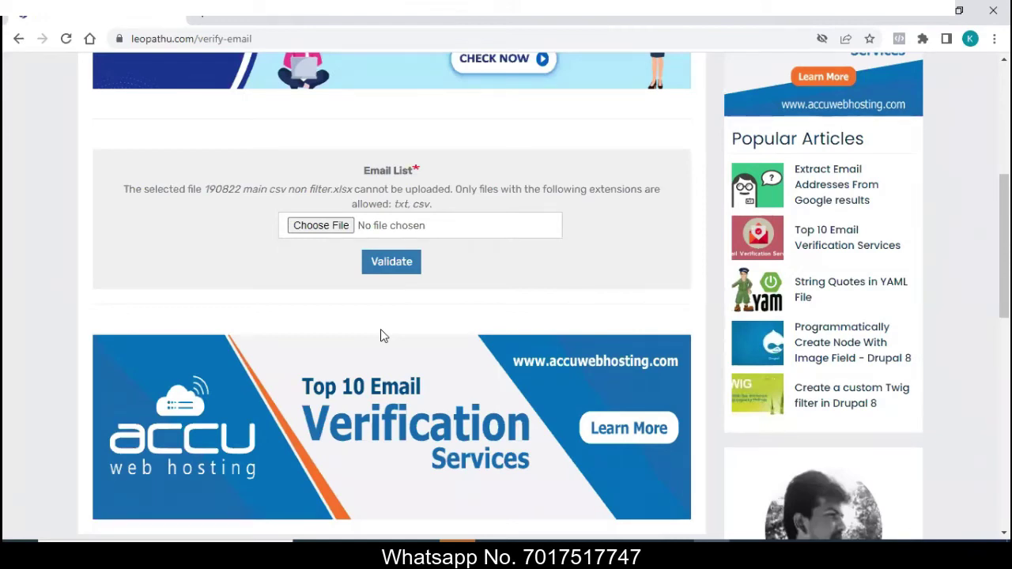
left_click(378, 269)
scroll(402, 285, "down", 5)
scroll(407, 287, "up", 6)
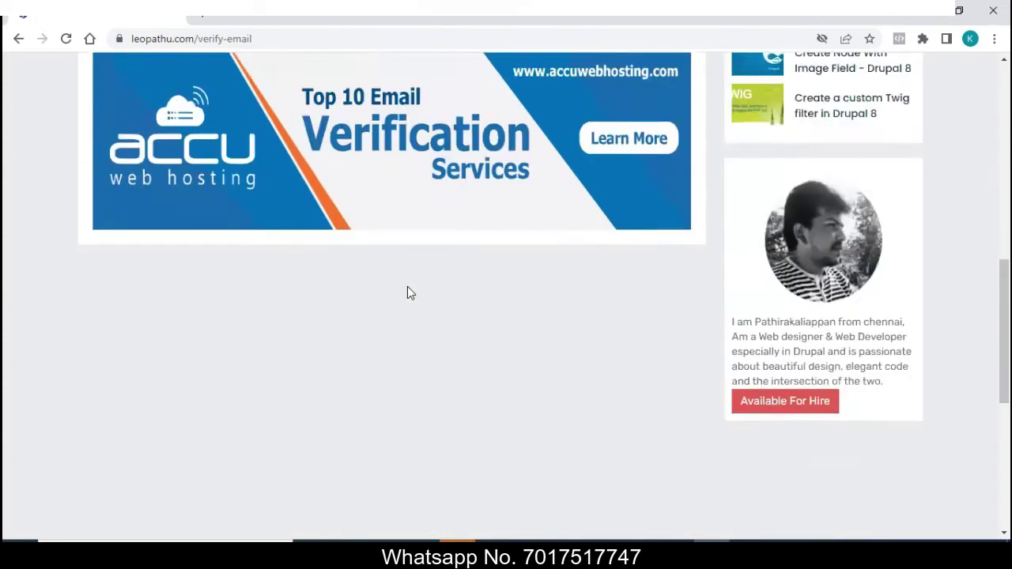
left_click(402, 342)
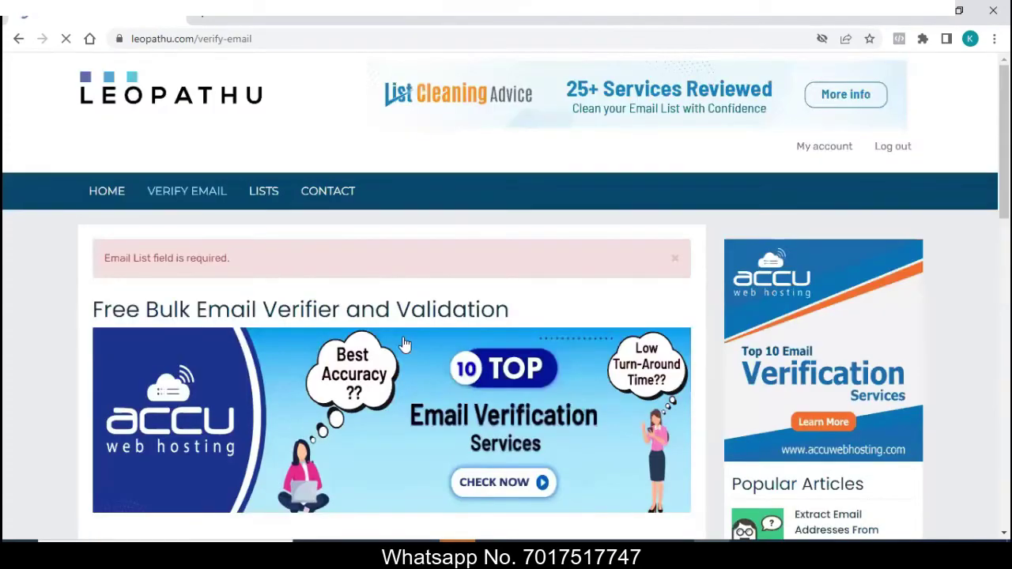
- Examine the reloaded Verify Email page from the validation message and Email List upload area down to the footer
scroll(404, 344, "down", 15)
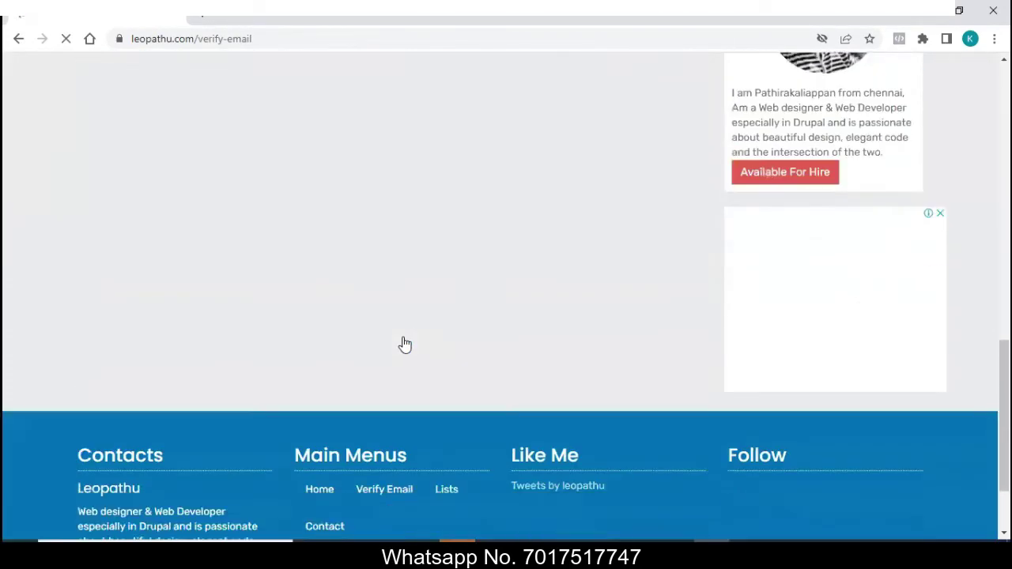
scroll(404, 344, "up", 12)
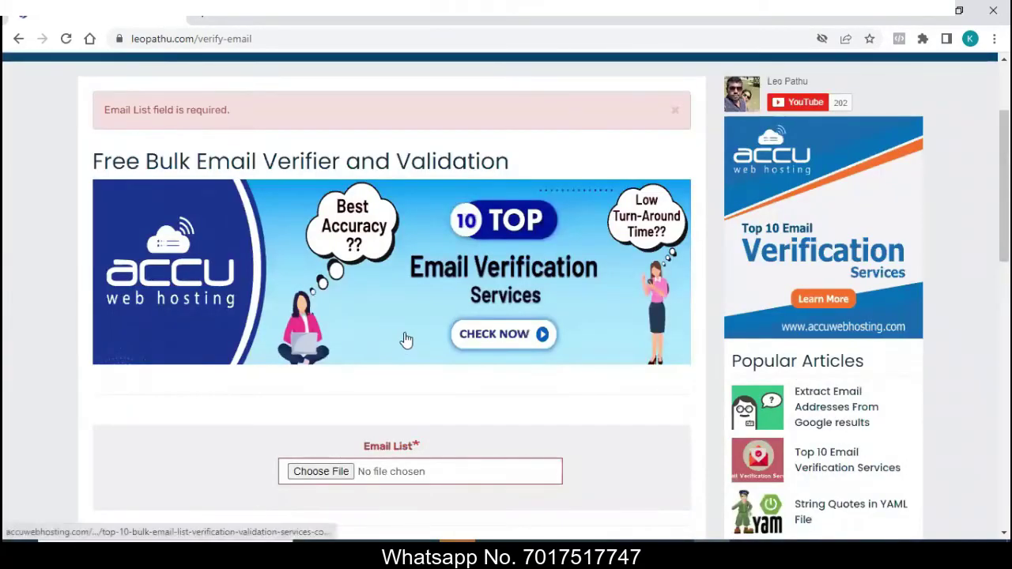
scroll(430, 314, "down", 1)
scroll(430, 313, "down", 4)
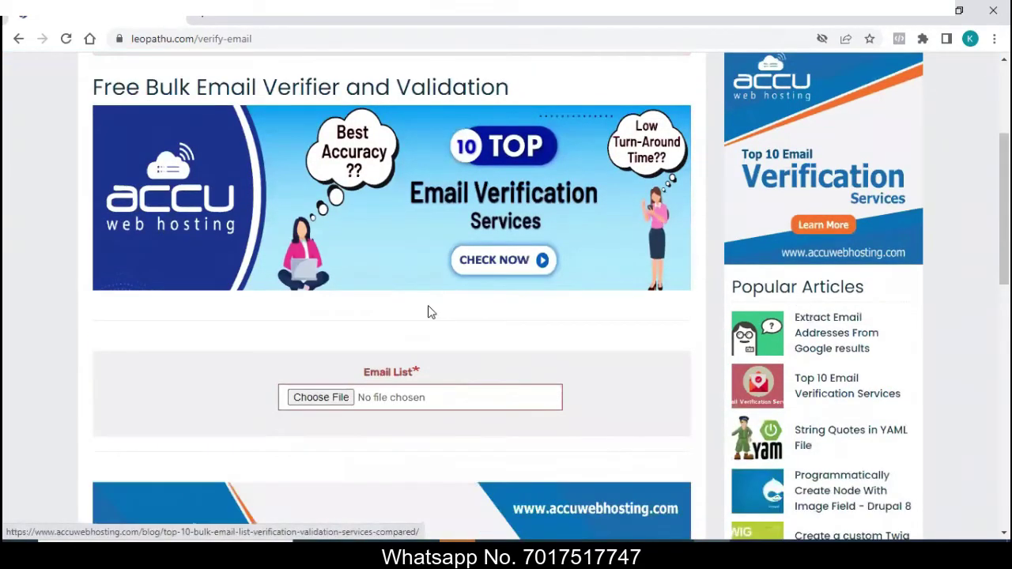
scroll(428, 307, "down", 1)
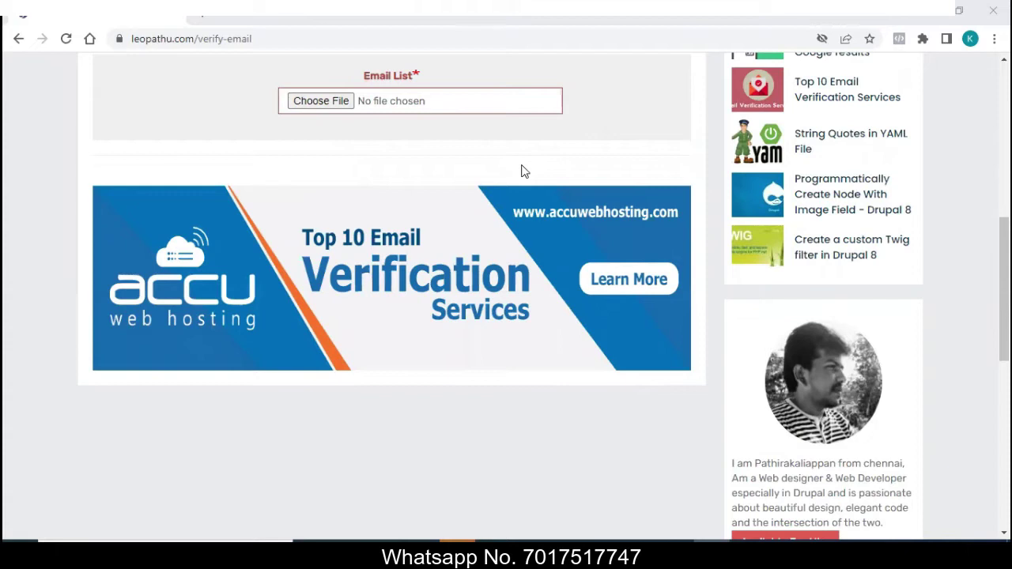
scroll(476, 238, "down", 4)
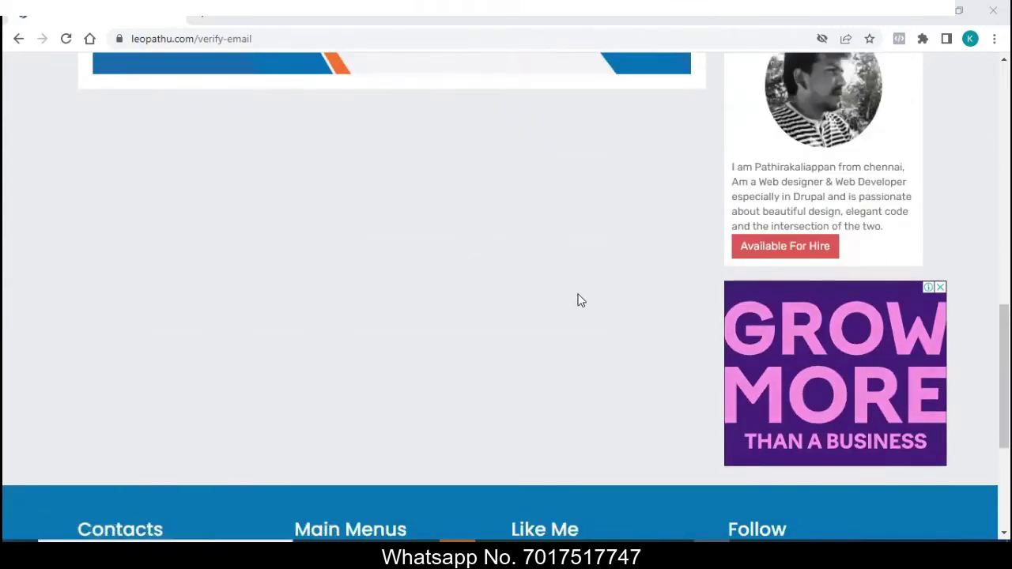
scroll(578, 294, "up", 7)
scroll(578, 300, "up", 4)
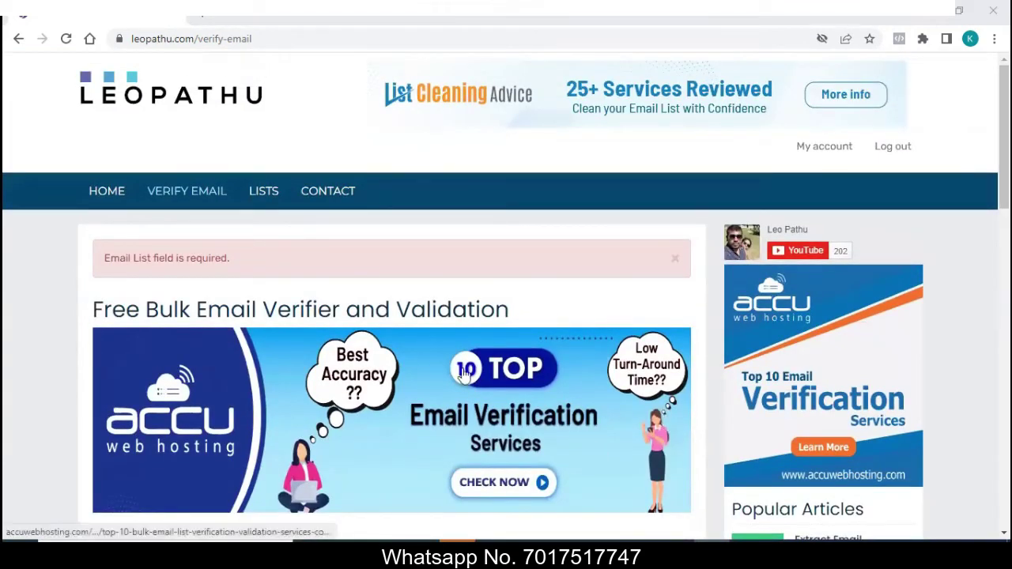
- Open the file chooser for the Email List upload
scroll(341, 303, "down", 1)
scroll(340, 303, "down", 3)
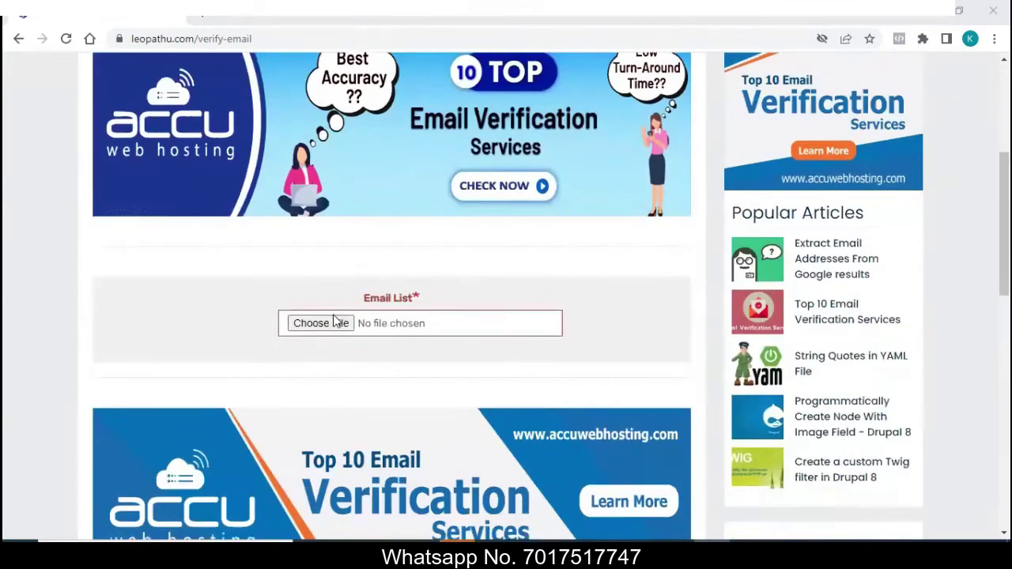
left_click(328, 326)
left_click(328, 325)
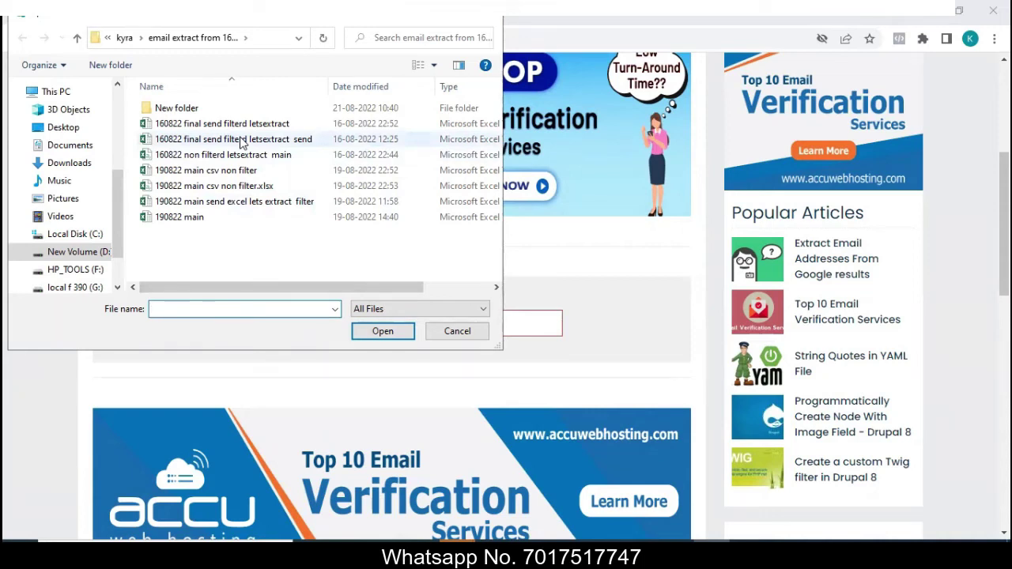
- Switch to File Explorer and open "210822 main non filter byn let extract" from D:, kyra, "email extract from 16 aug", New folder
mouse_move(351, 541)
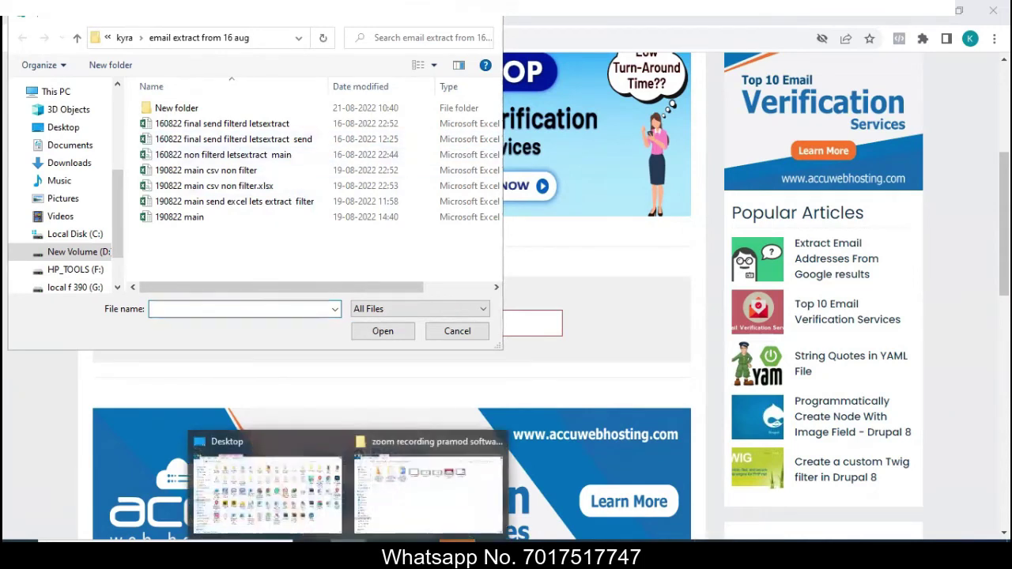
left_click(308, 489)
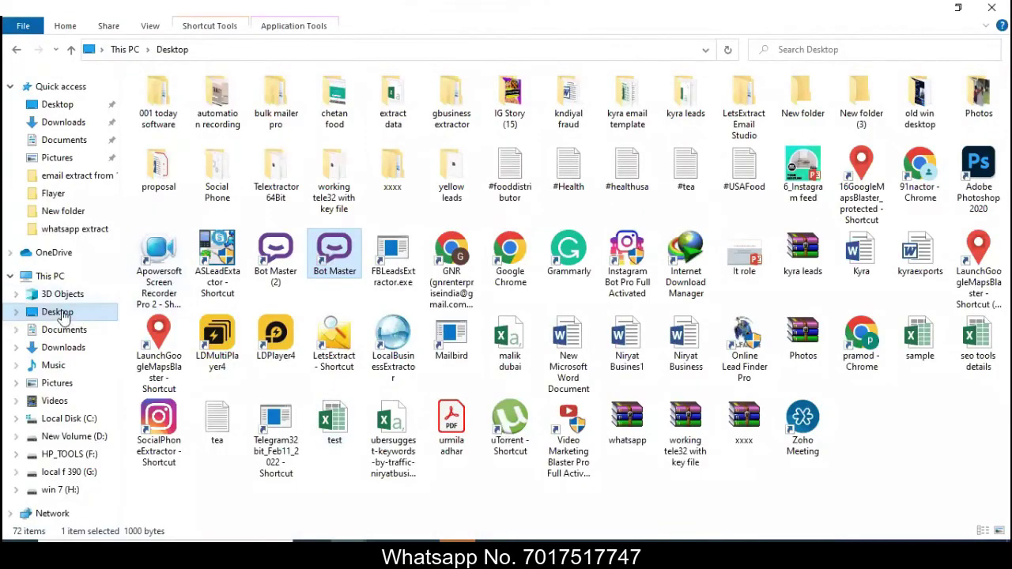
left_click(49, 276)
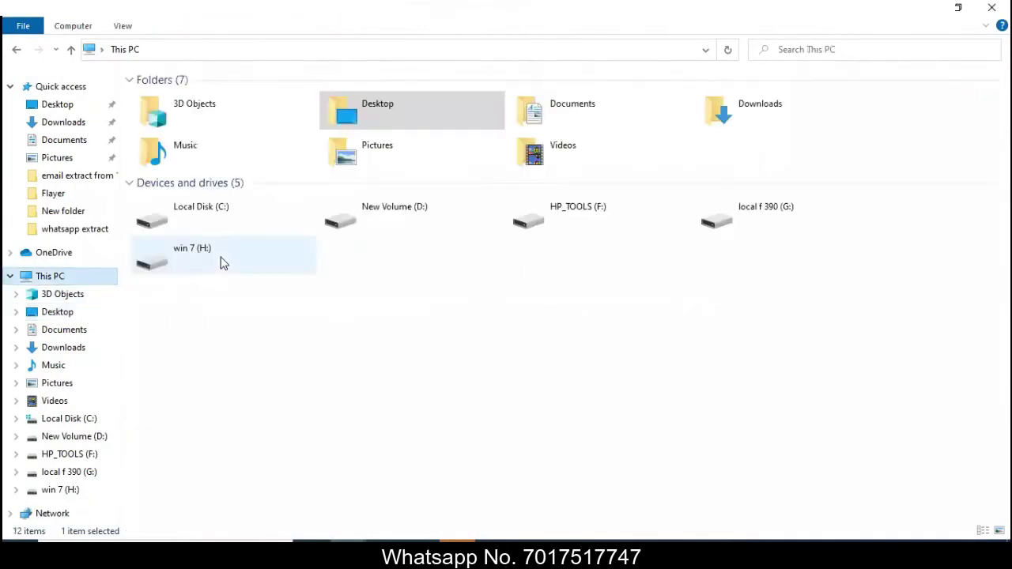
double_click(452, 221)
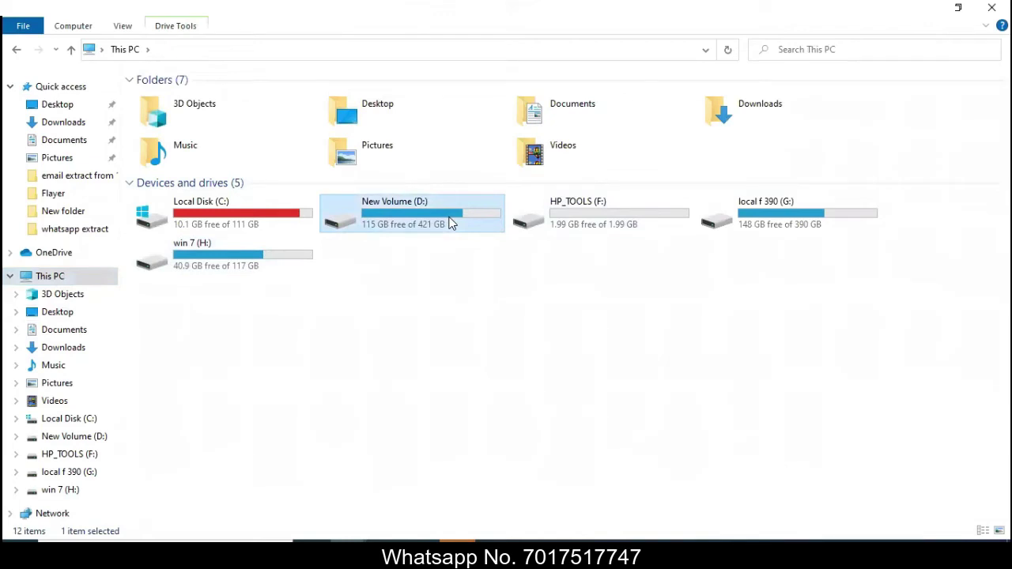
double_click(613, 190)
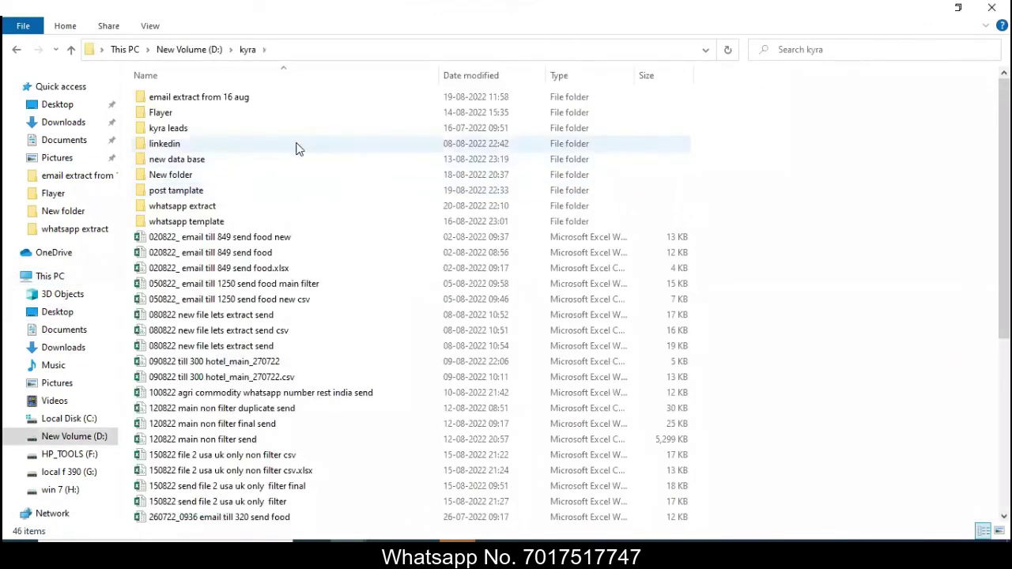
double_click(204, 99)
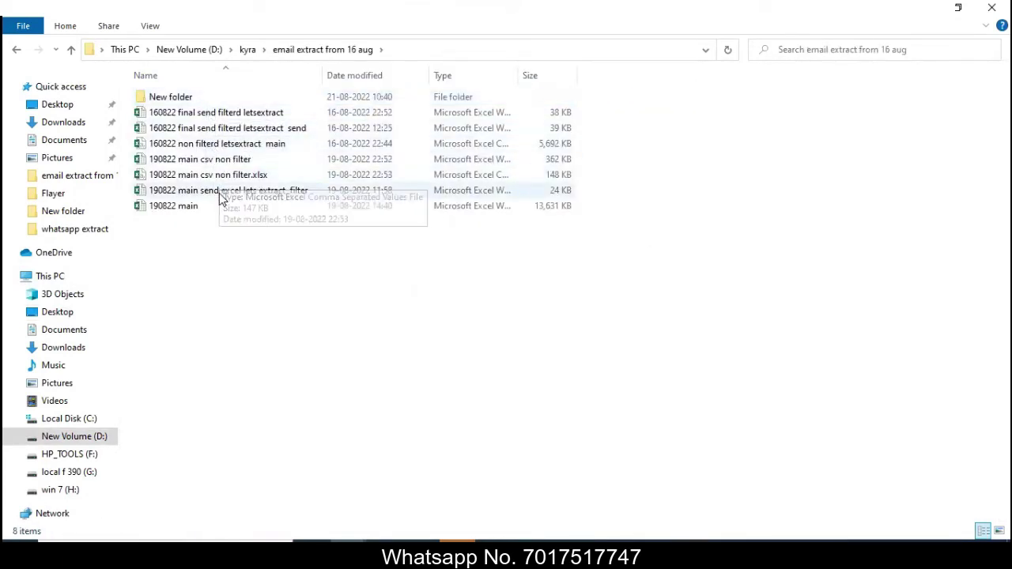
double_click(181, 98)
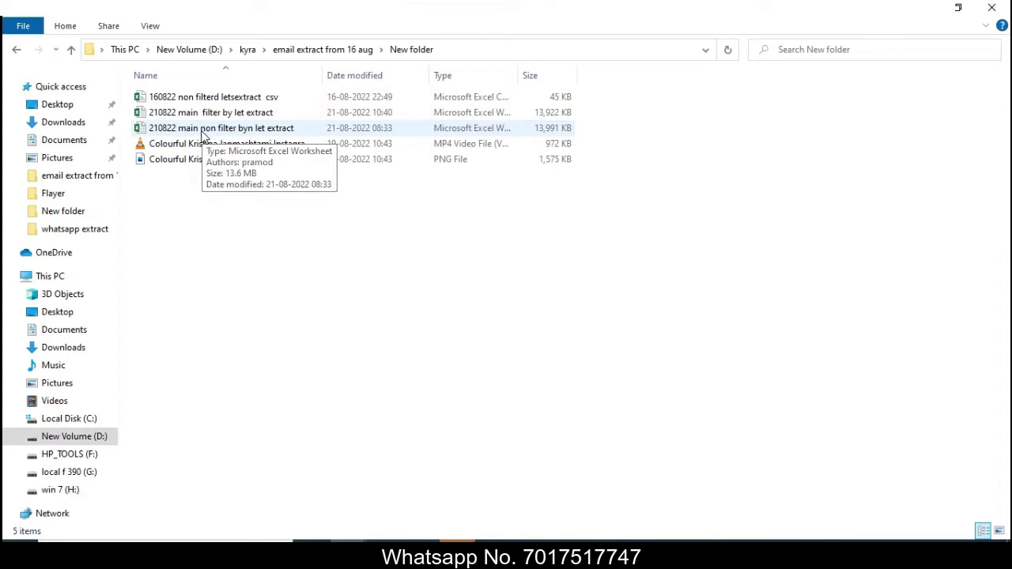
double_click(203, 134)
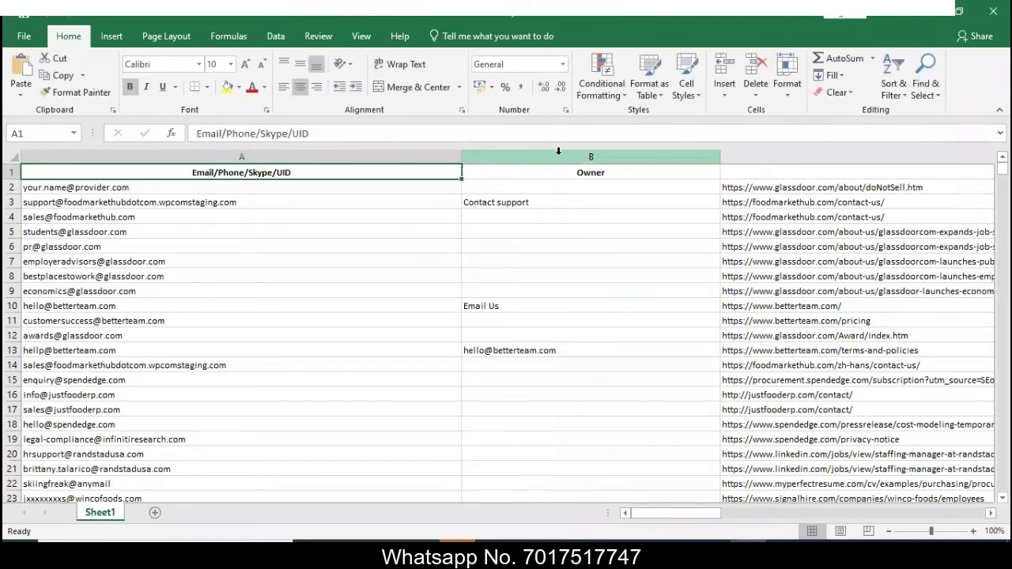
- Clear all contents of the Owner and URL/Mailbox columns, B and C
left_click(558, 151)
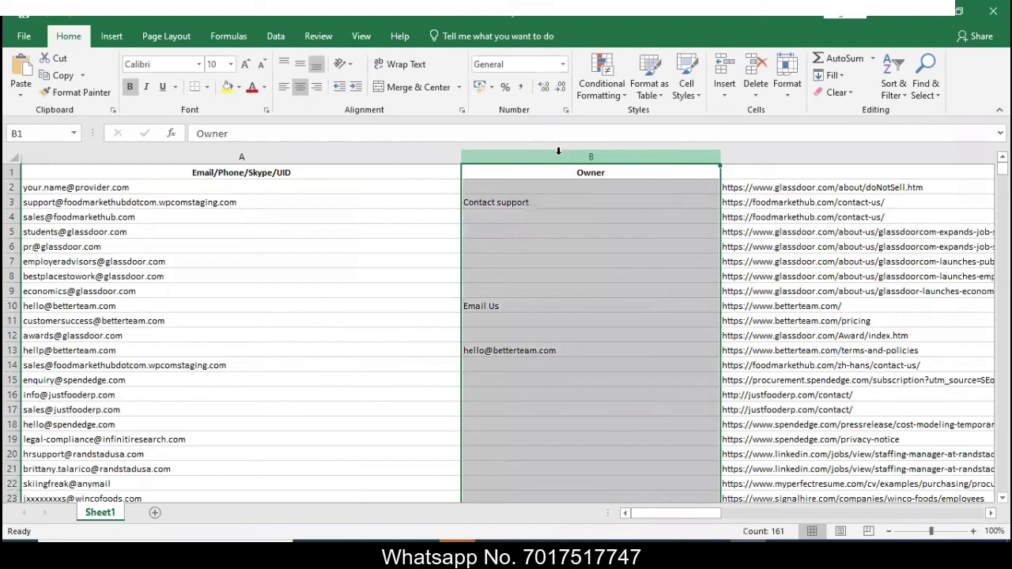
key("Delete")
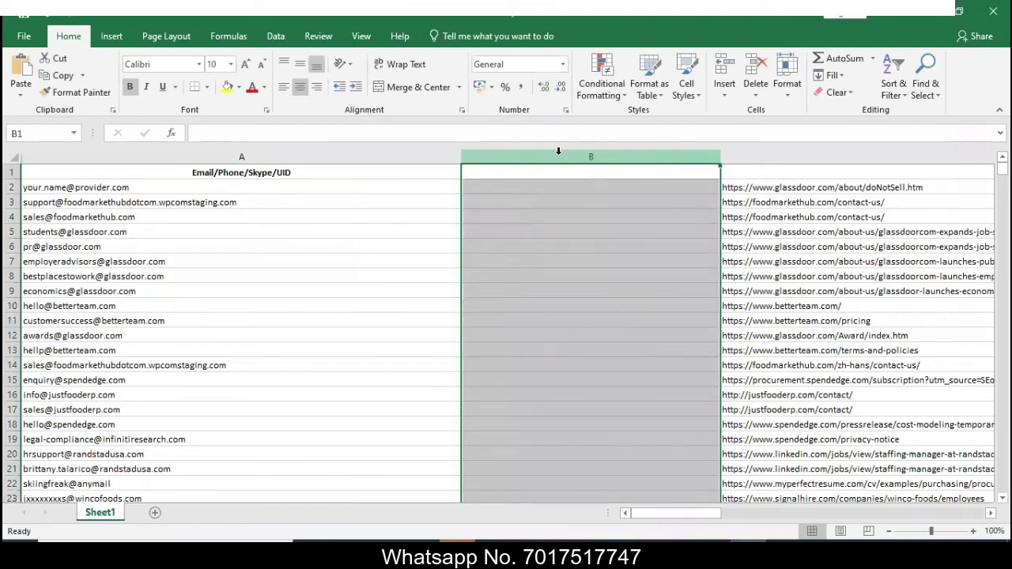
key("Right")
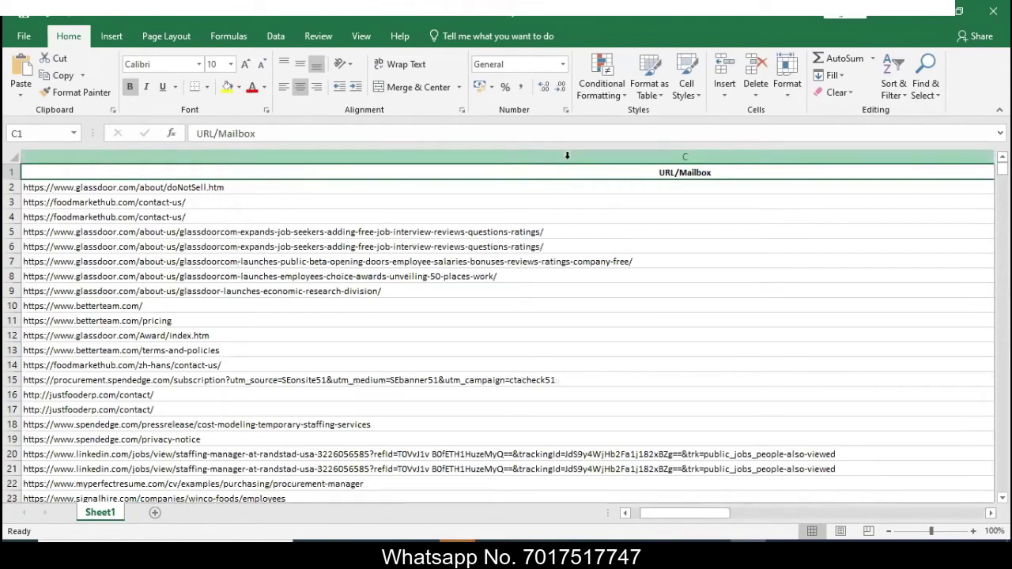
left_click(565, 153)
key("Delete")
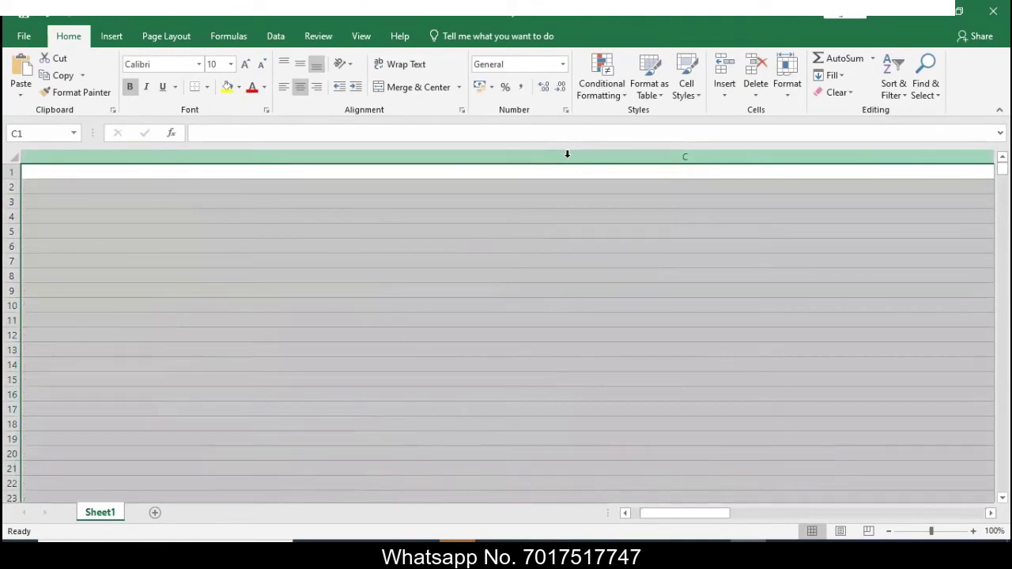
- Clear all contents of the Keyword and Title columns, D and E
key("Right")
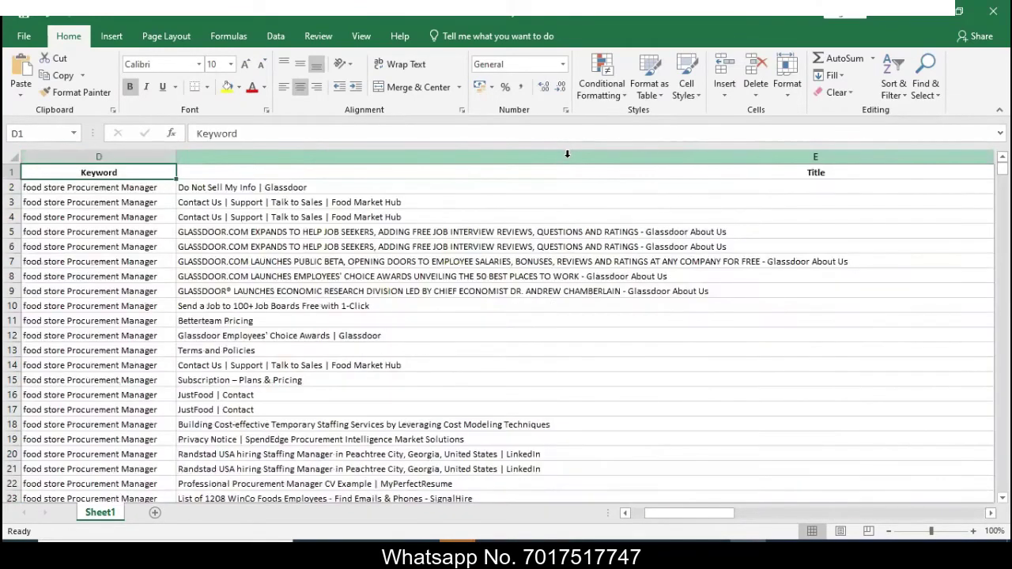
left_click(74, 154)
key("Delete")
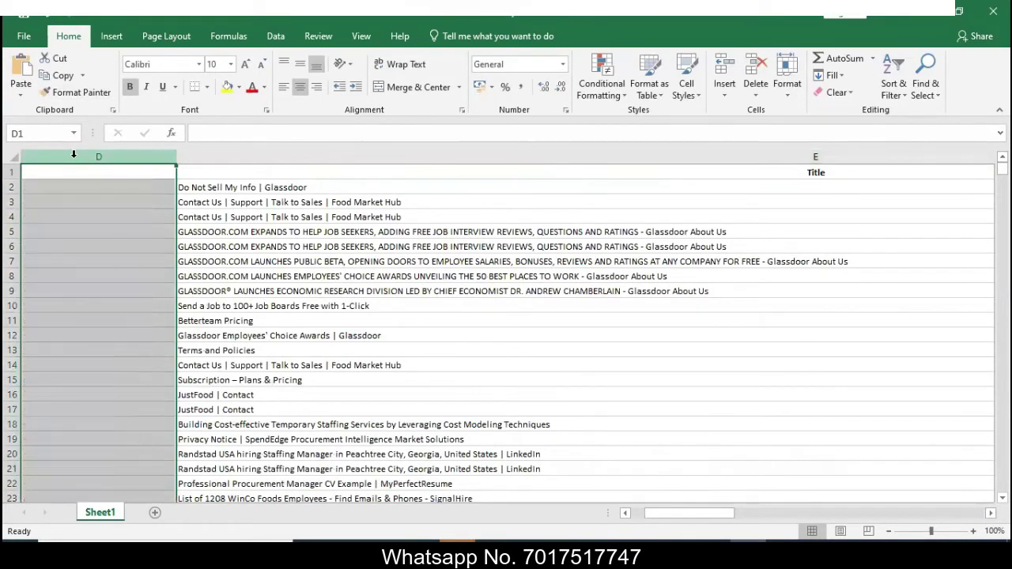
left_click(245, 158)
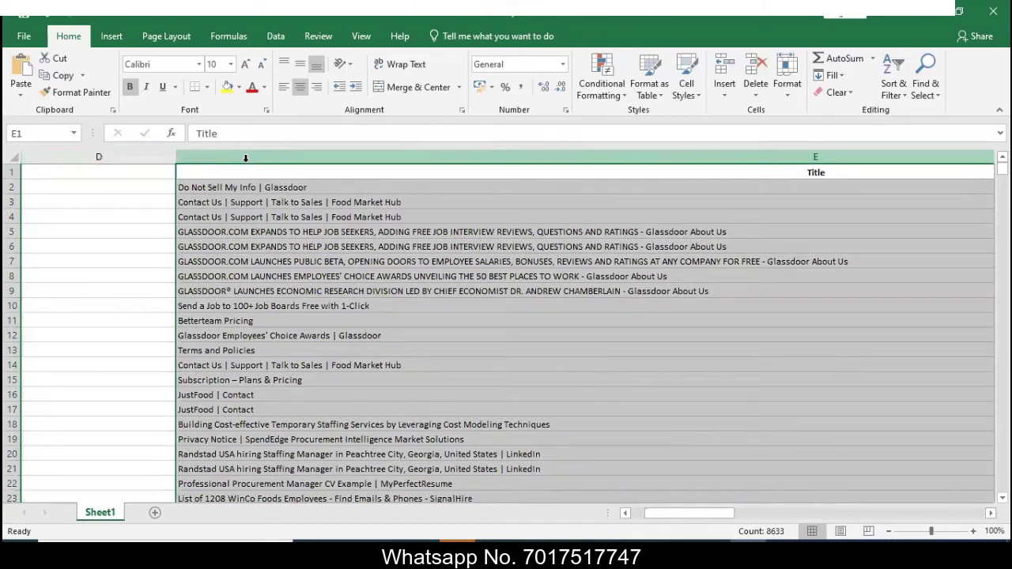
key("Delete")
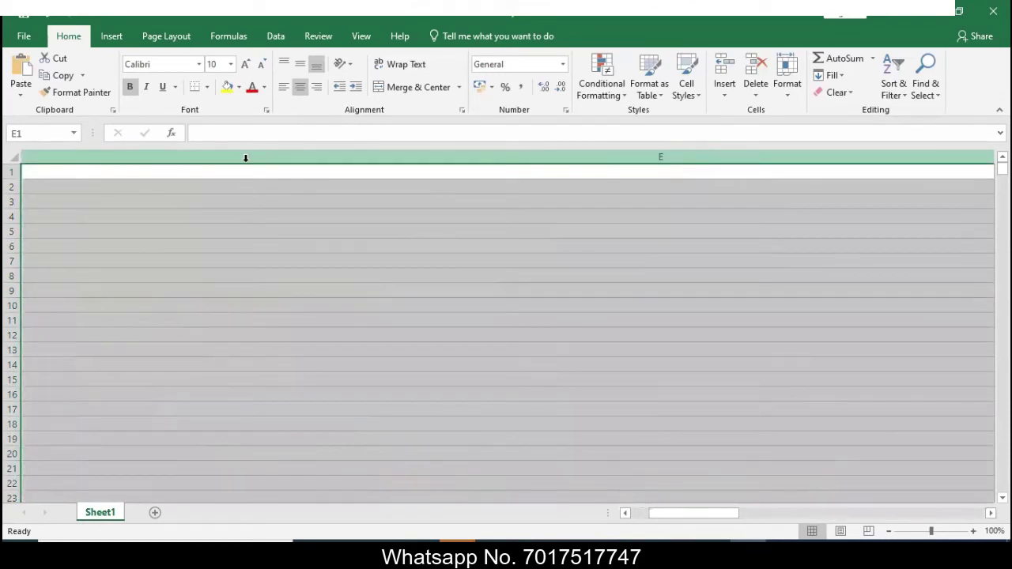
- Clear all contents of the Meta Keywords and Meta Description columns, F and G
key("Right")
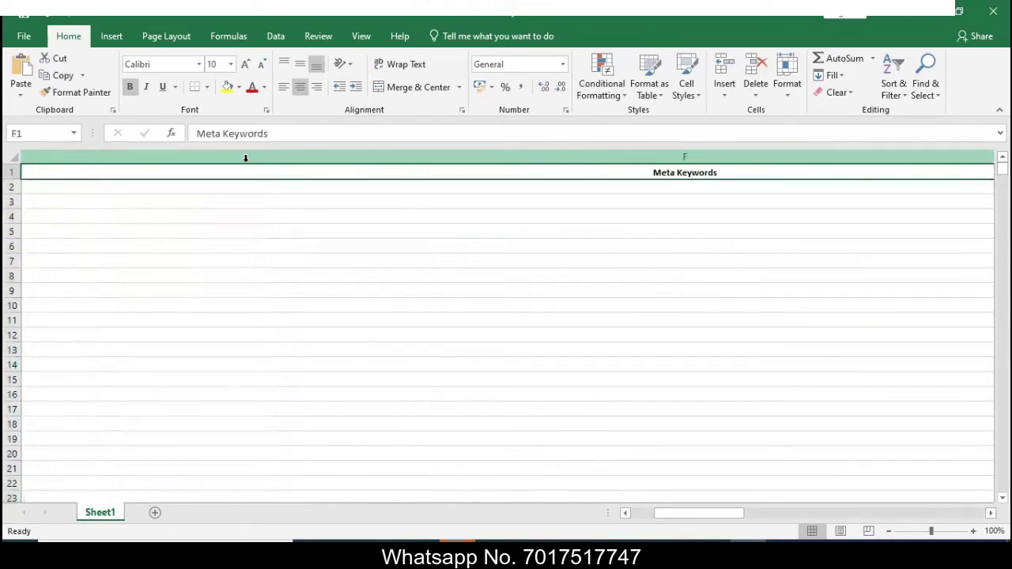
left_click(339, 160)
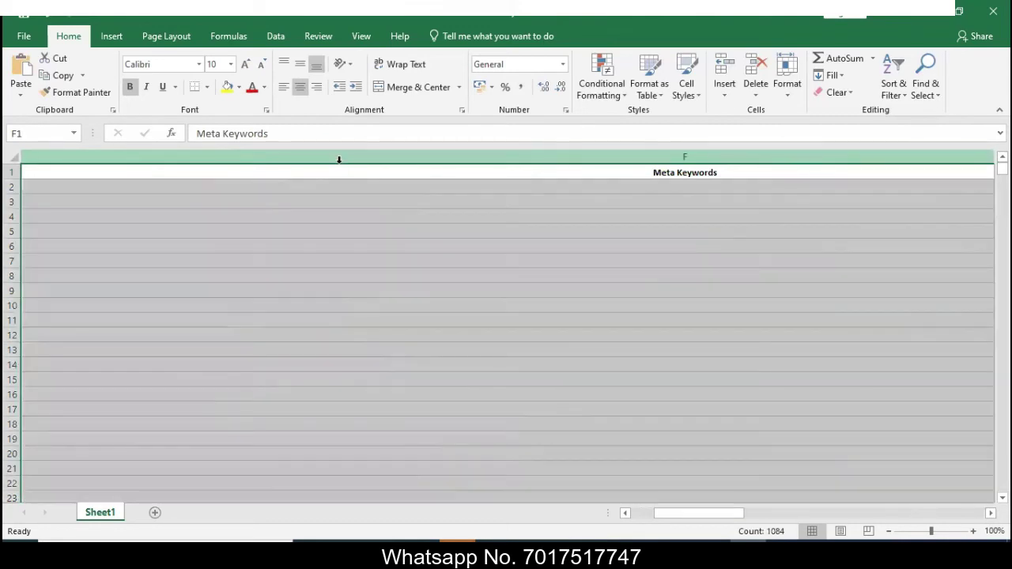
key("Delete")
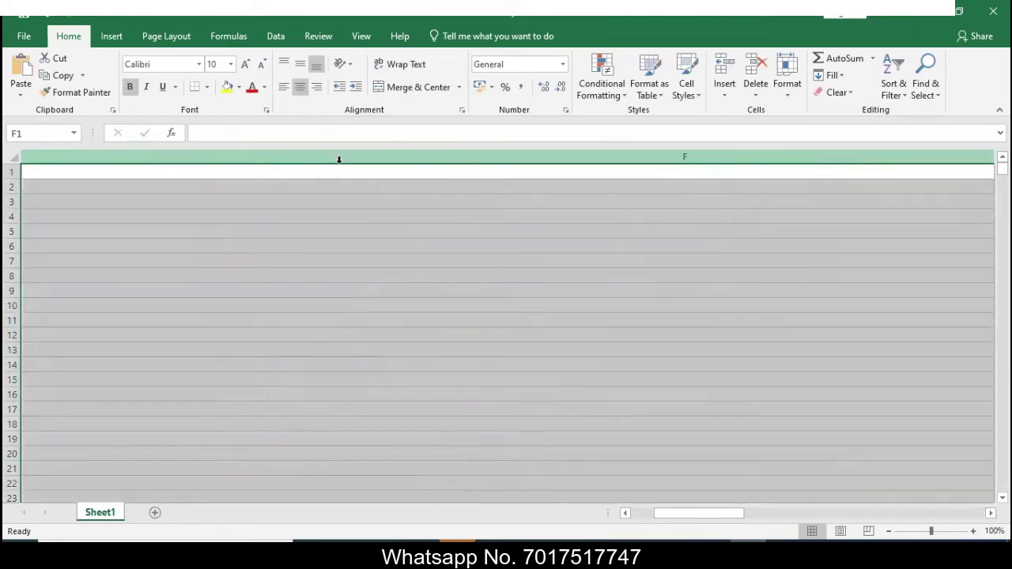
key("Right")
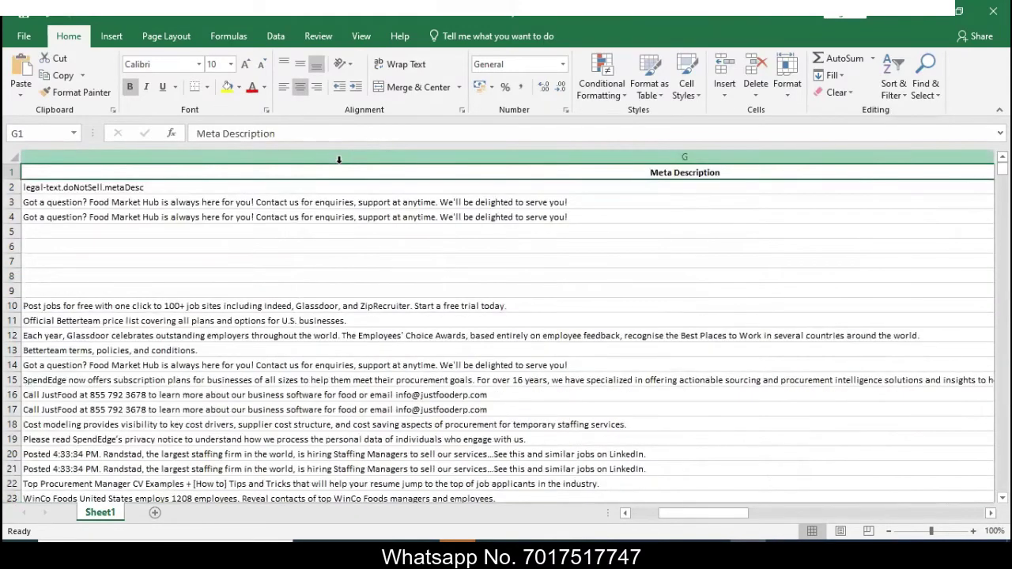
left_click(455, 155)
key("Delete")
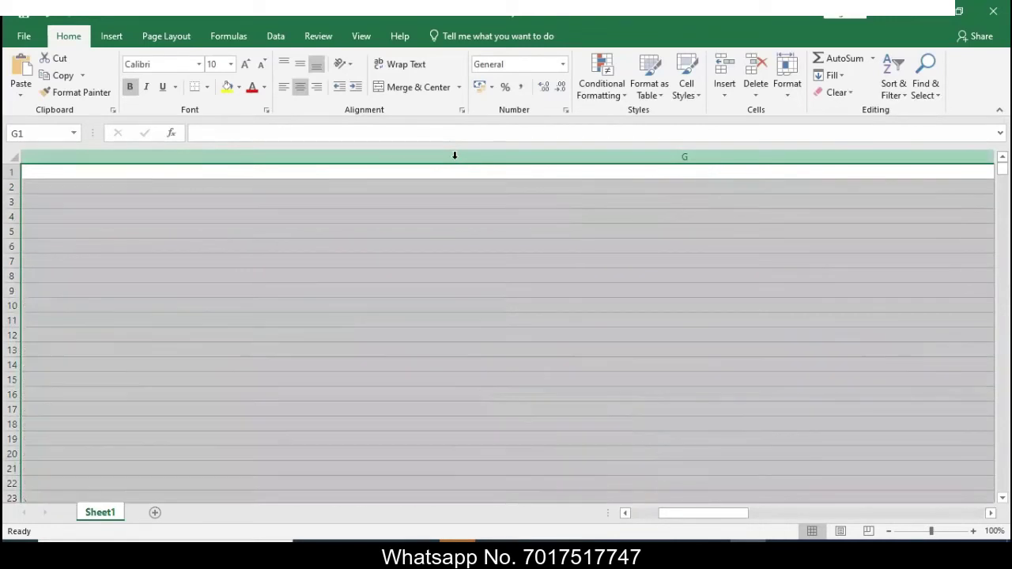
- Clear all contents of the Domain column, H, and return to cell A1
key("Right")
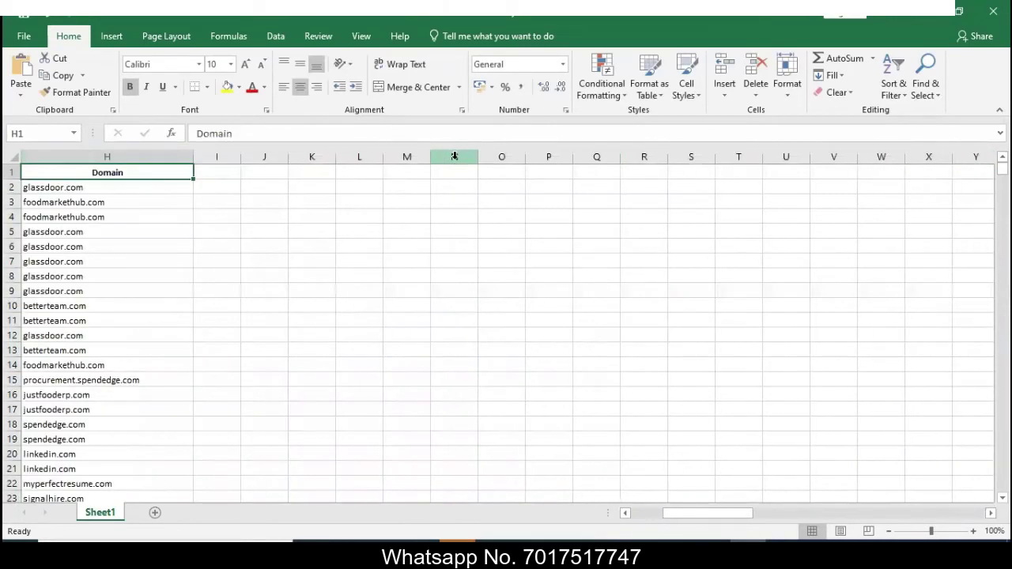
left_click(67, 156)
key("Delete")
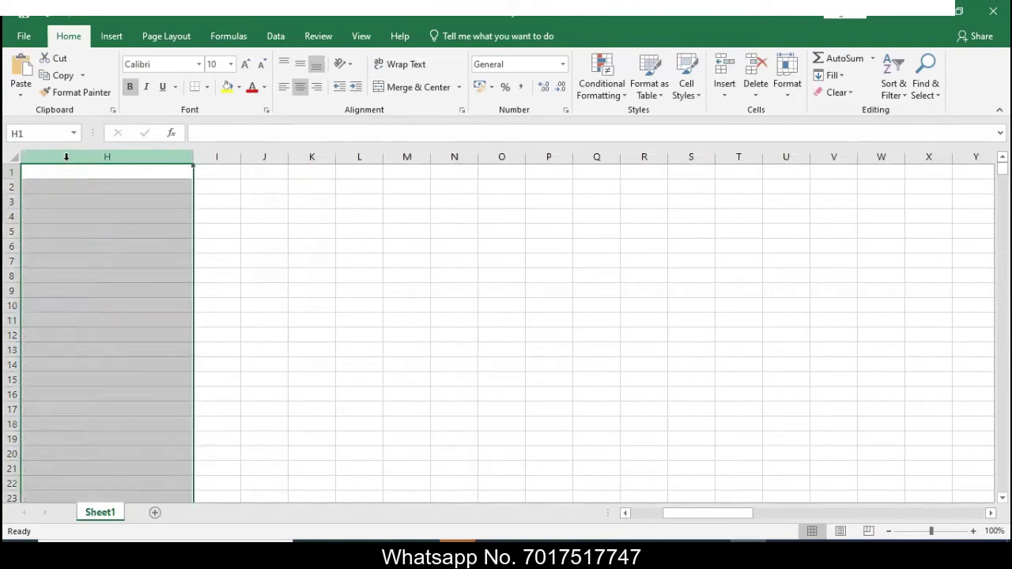
key("ctrl+Home")
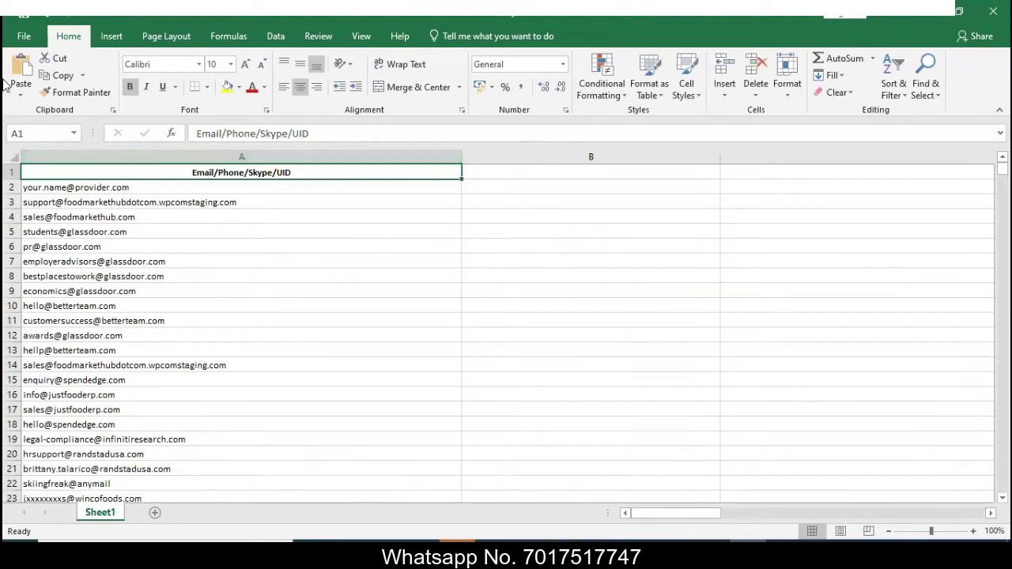
- Start saving a copy of the workbook in the current New folder, naming it "210822 main filter leopathu let extract"
left_click(24, 34)
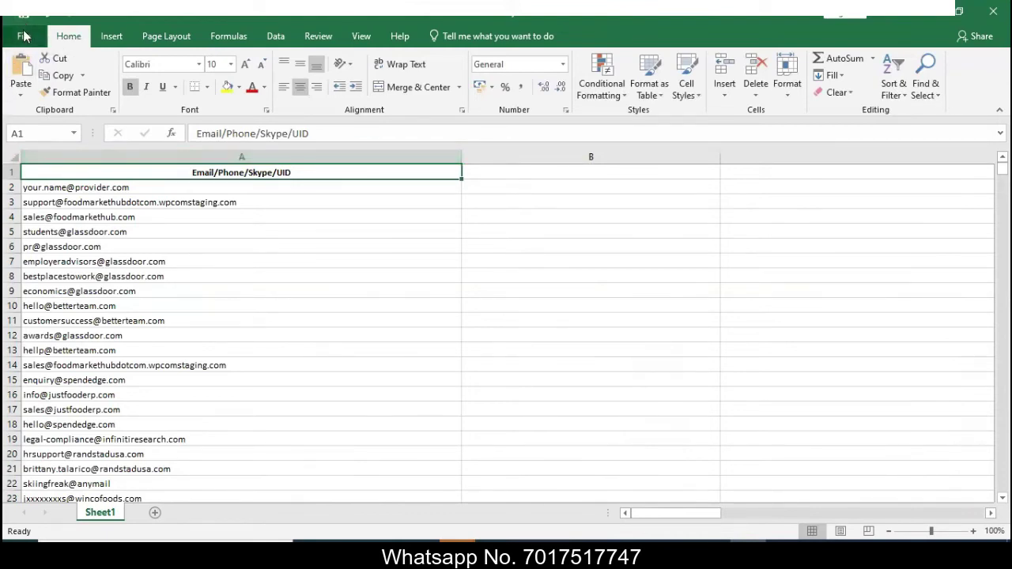
left_click(29, 182)
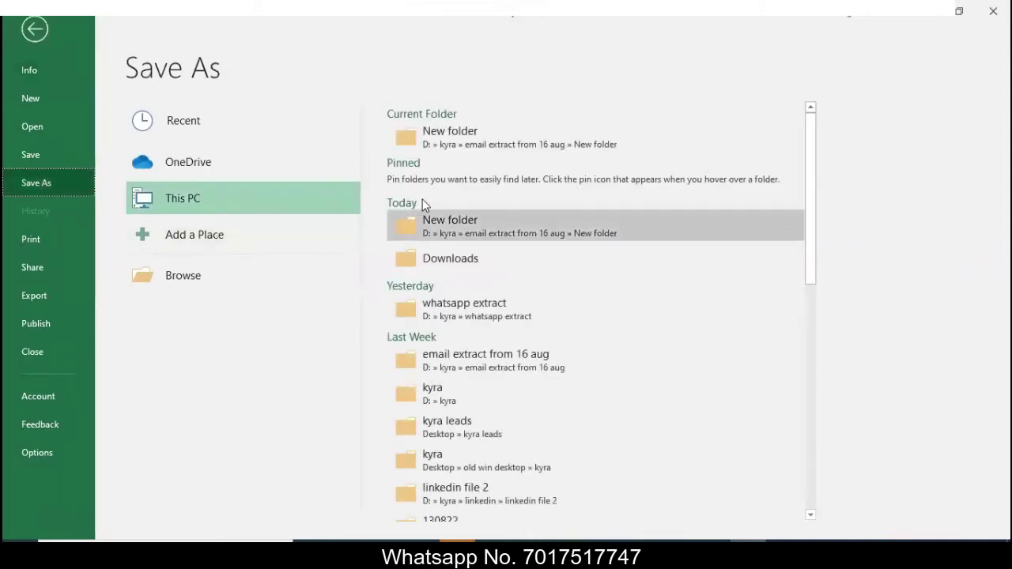
left_click(482, 227)
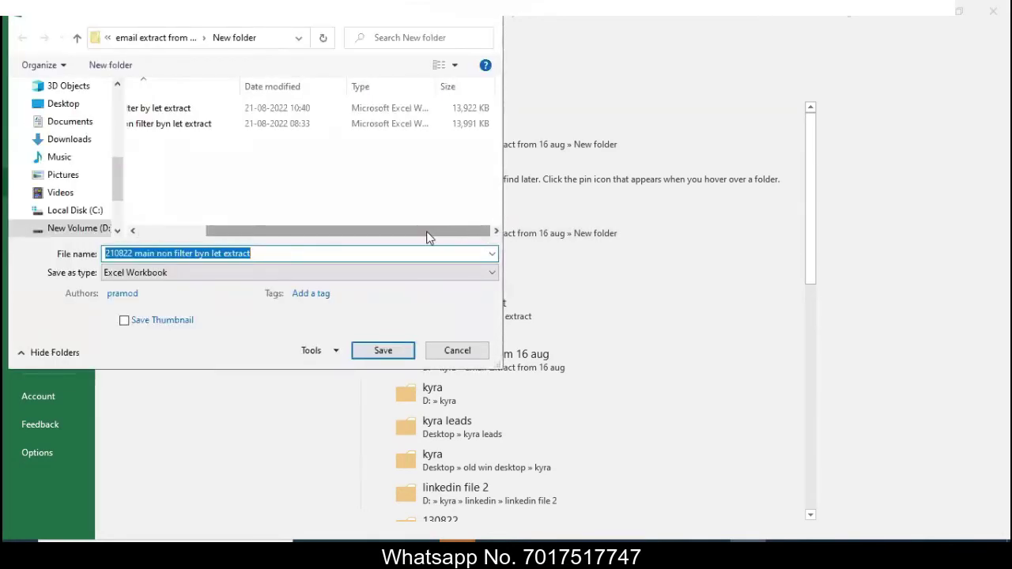
left_click_drag(298, 231, 103, 253)
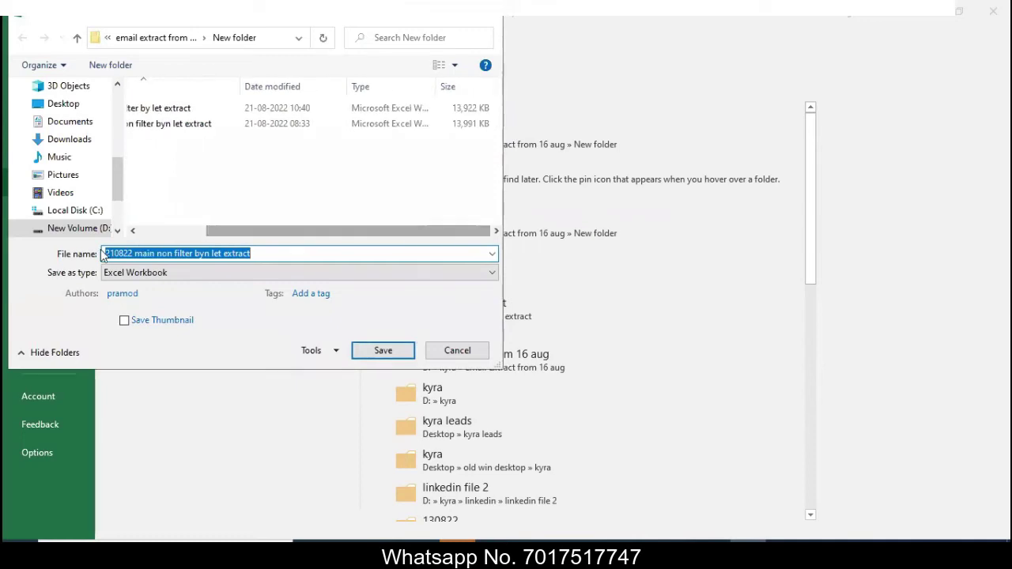
left_click(171, 254)
key("BackSpace")
key("BackSpace")
key("BackSpace")
key("BackSpace")
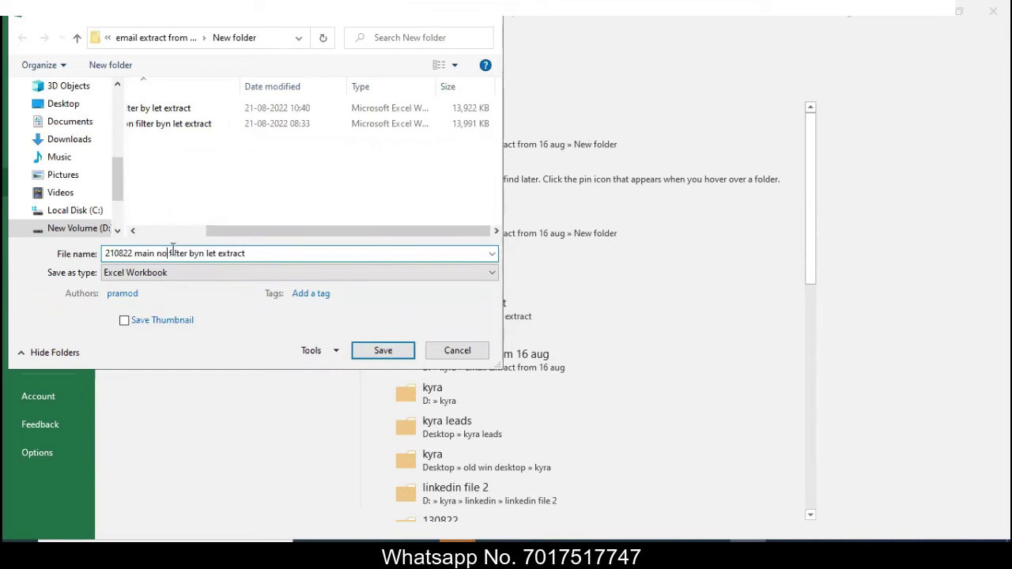
key("Right")
key("Right")
key("Right")
key("Right")
key("Right")
key("Right")
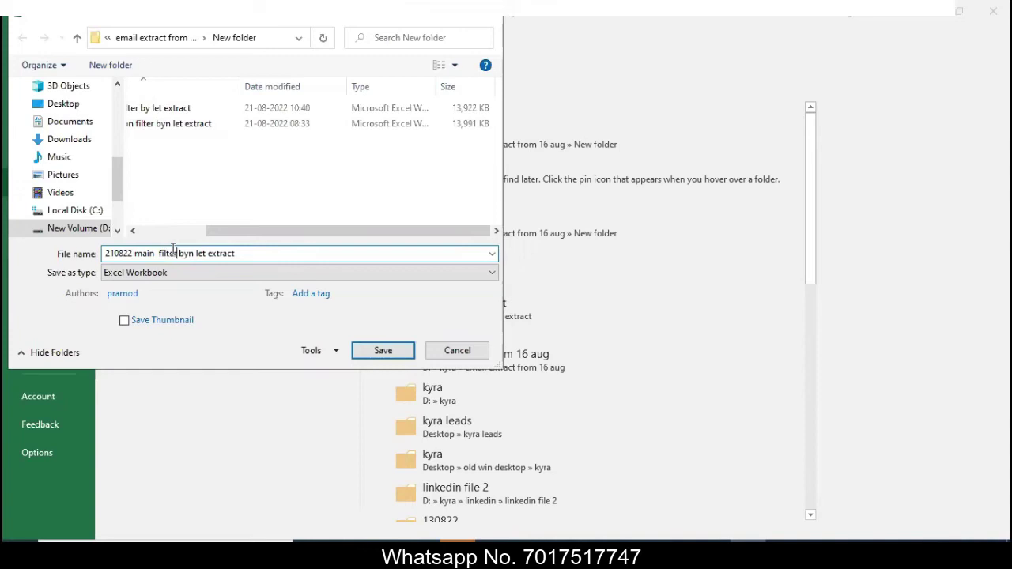
type("leopa")
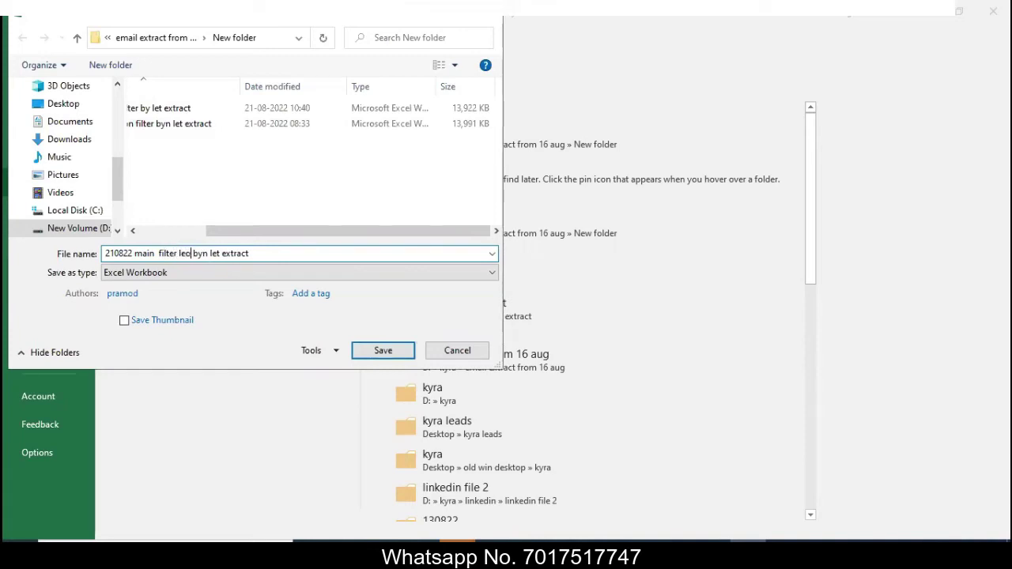
type("thu")
key("Delete")
key("Delete")
key("Delete")
key("Delete")
- Set the copy's file type to CSV (Comma delimited) and save it
left_click(244, 274)
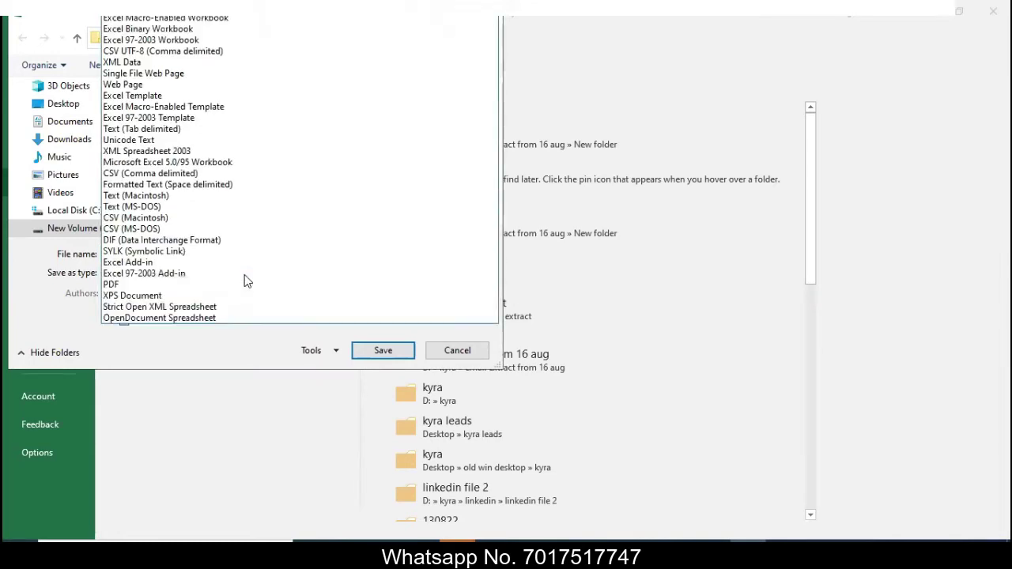
left_click(152, 180)
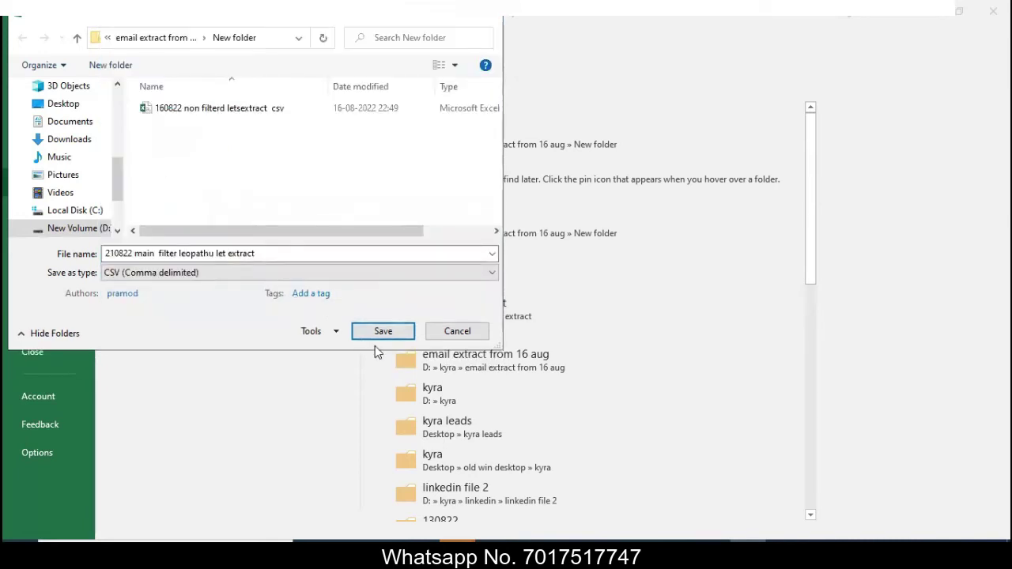
left_click(383, 333)
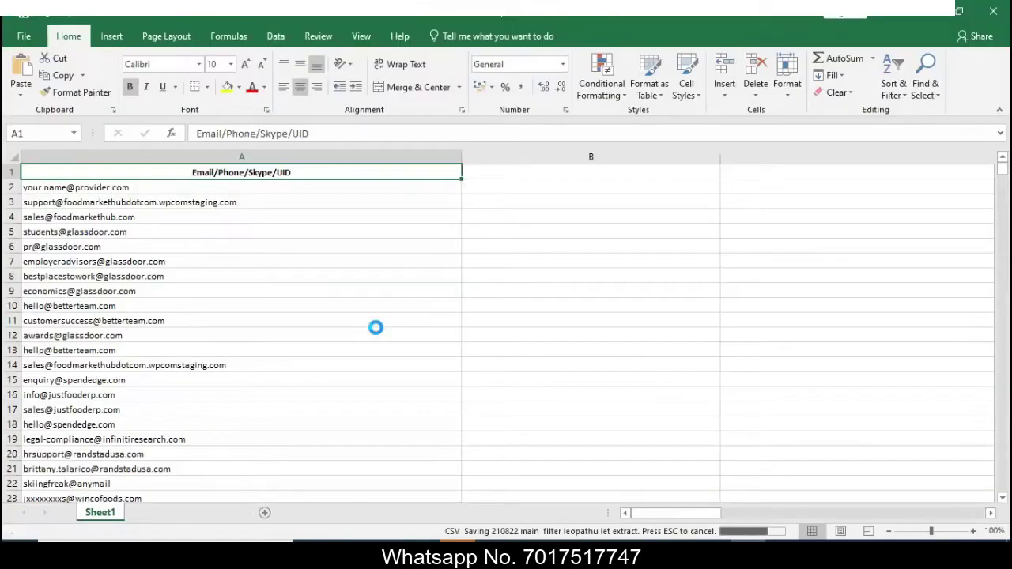
left_click(446, 322)
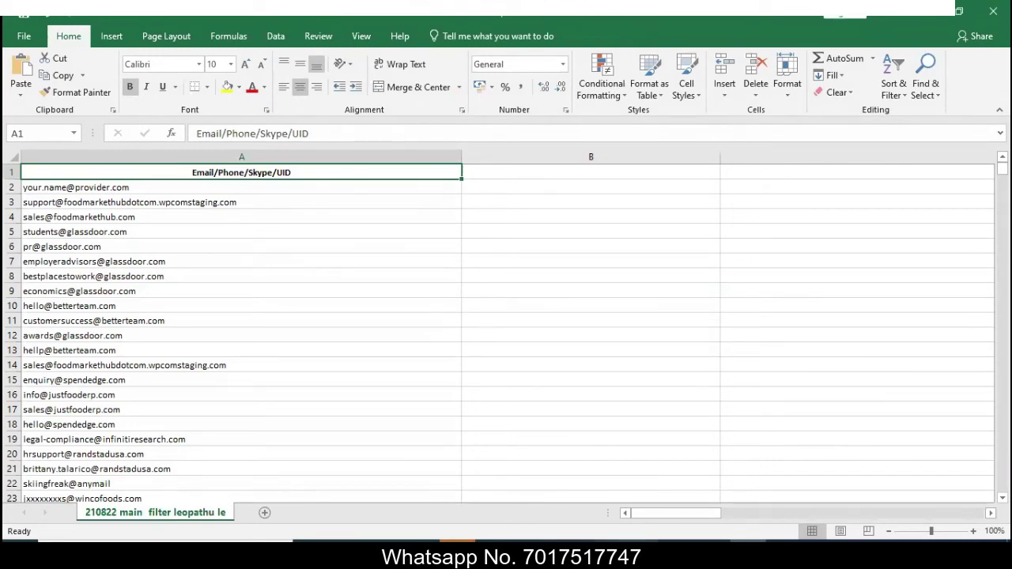
- Switch to Chrome and dismiss the open file chooser on the Leopathu verify-email page
left_click(554, 556)
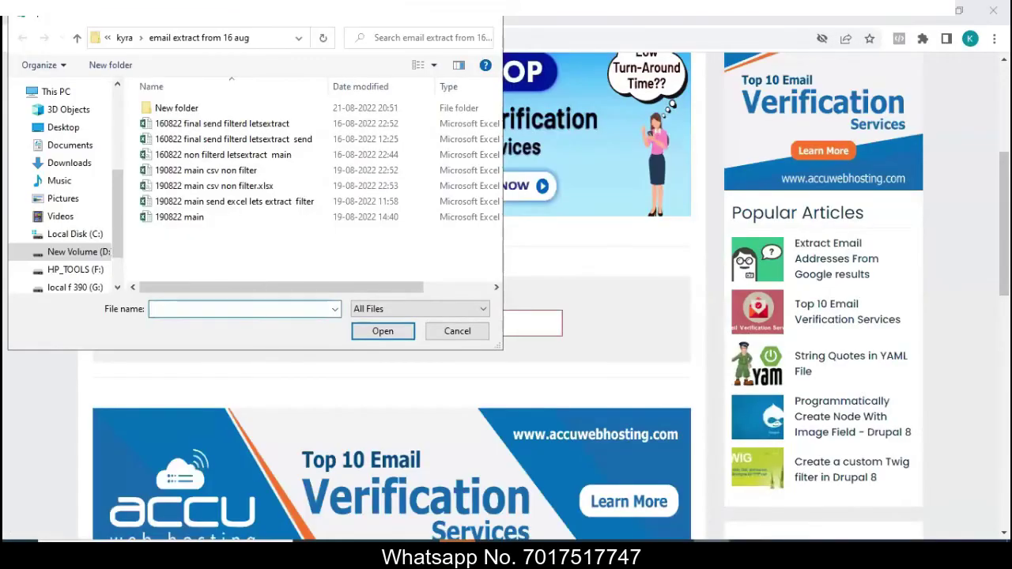
left_click(458, 337)
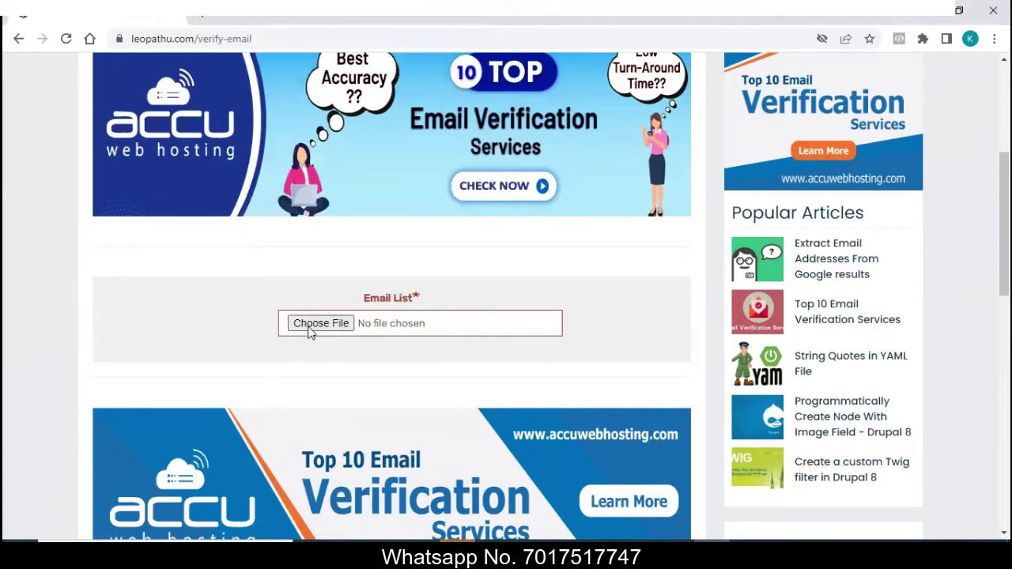
scroll(309, 324, "up", 2)
scroll(309, 332, "up", 2)
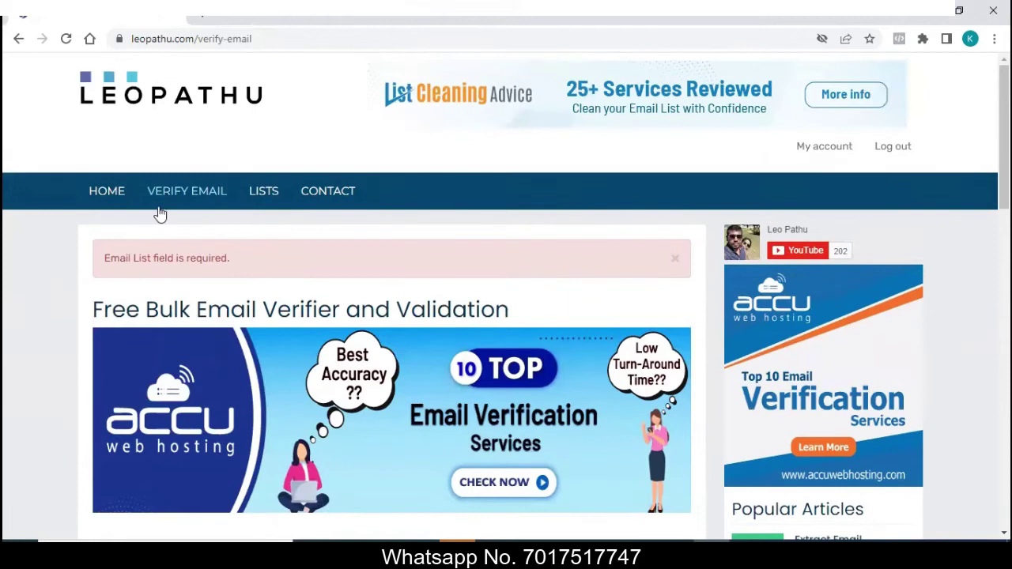
scroll(336, 283, "down", 5)
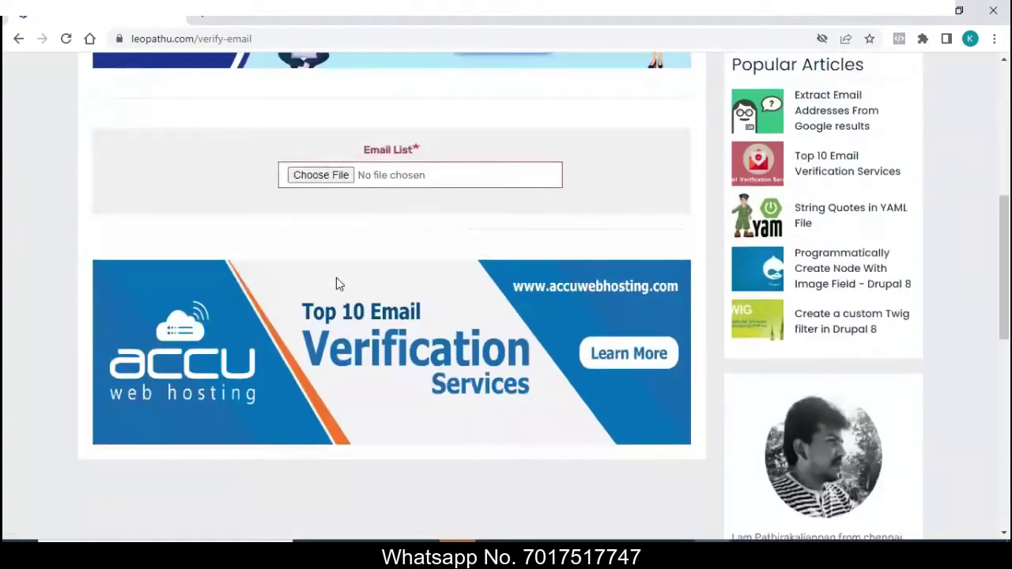
- Choose "210822 main filter leopathu let extract" from New folder as the Email List file
left_click(322, 175)
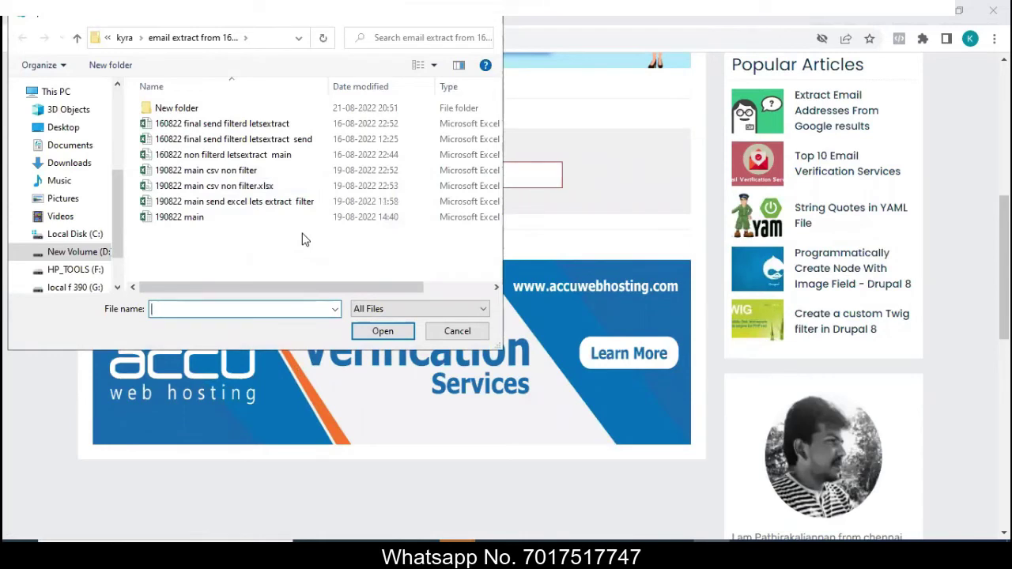
double_click(182, 108)
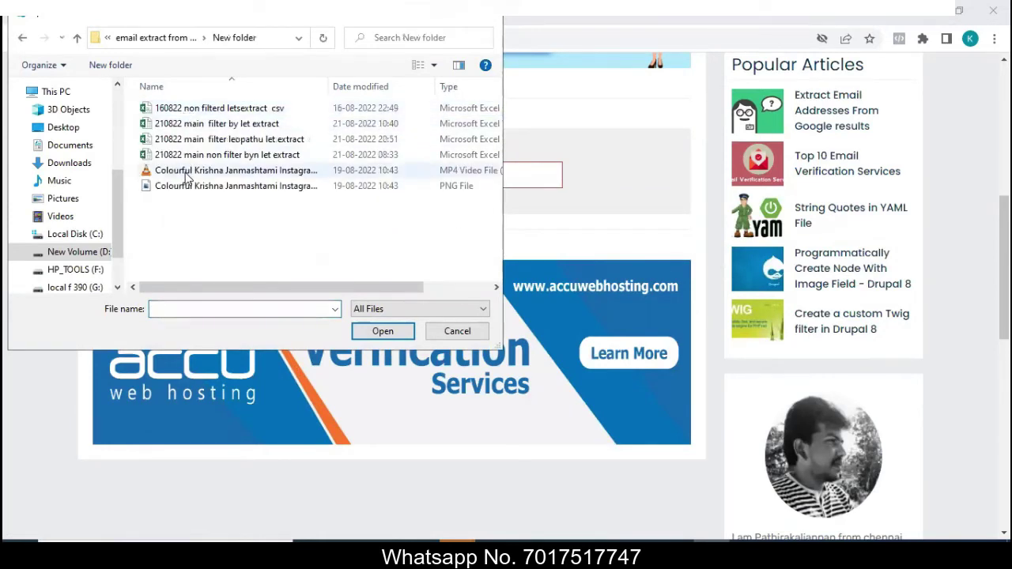
left_click(194, 125)
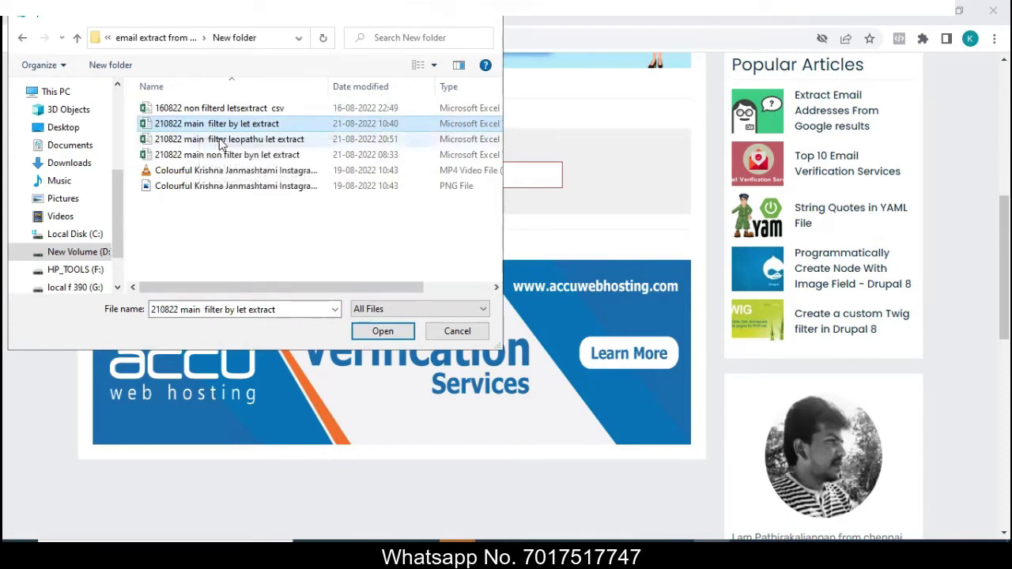
left_click(230, 141)
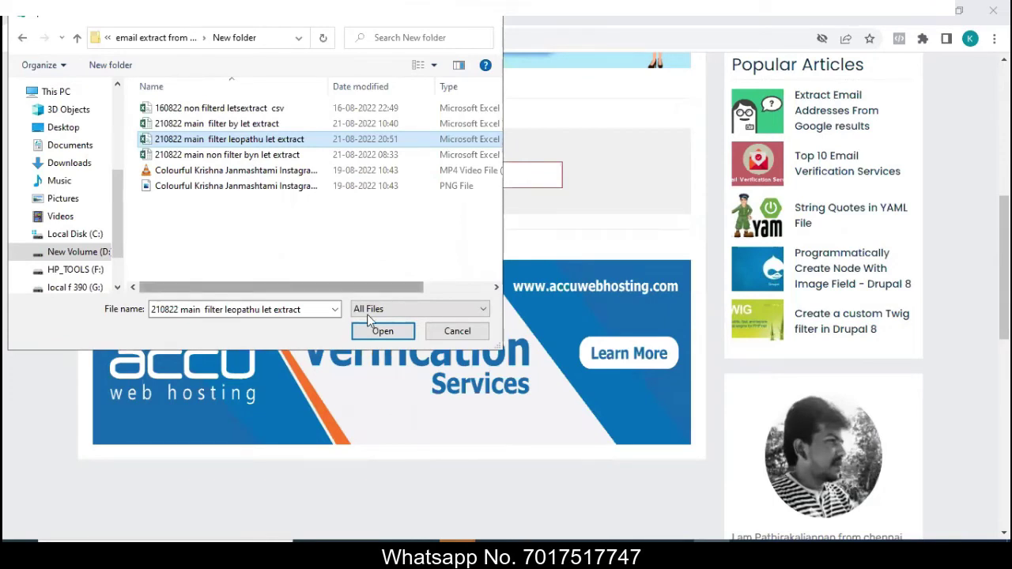
left_click(376, 332)
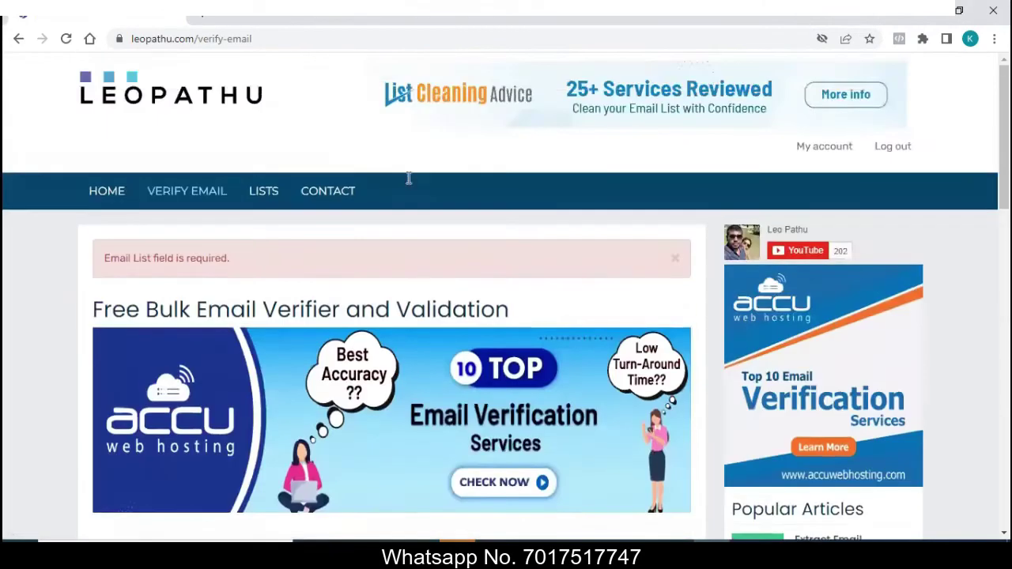
- Switch to the CSV workbook in Excel and select the email list in column A from the header cell A1 down through row 260
scroll(407, 184, "down", 4)
scroll(405, 186, "up", 4)
left_click(748, 553)
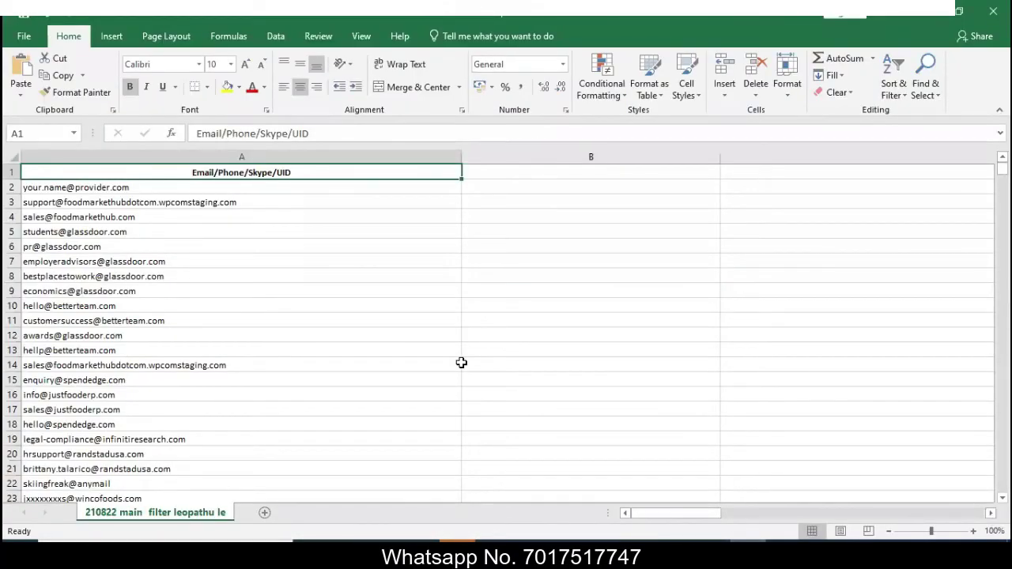
key("shift+Down")
key("shift+Down")
key("shift+Down")
key("shift+Down")
key("shift+Down")
key("shift+Down")
key("shift+Down")
key("shift+Down")
key("shift+Down")
key("shift+Down")
key("shift+Down")
key("shift+Down")
key("shift+Down")
key("shift+Down")
key("shift+Down")
key("shift+Down")
key("shift+Down")
key("shift+Down")
key("shift+Down")
key("shift+Down")
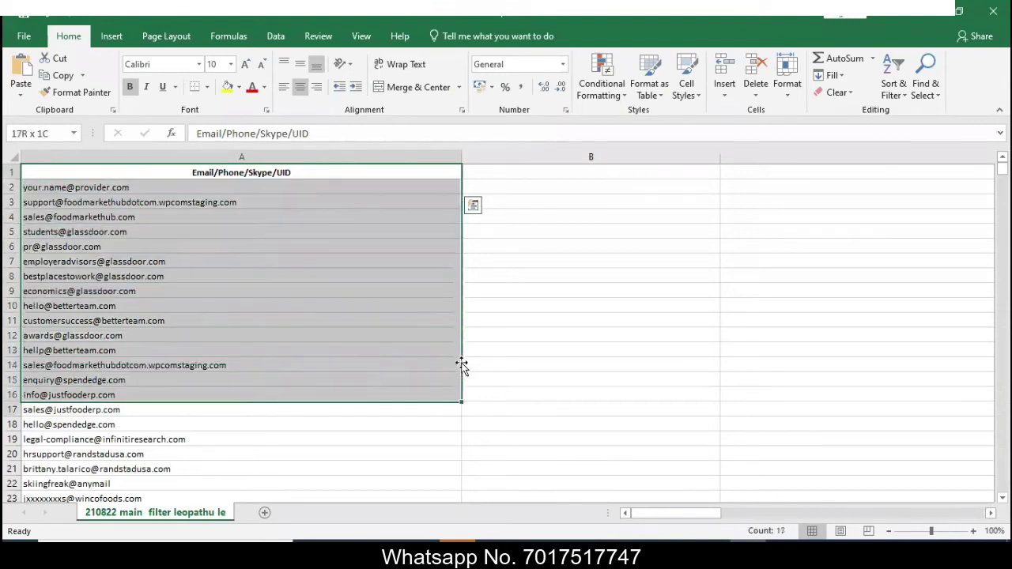
key("shift+Down")
key("shift+Down")
key("shift+Down")
key("shift+Down")
key("shift+Down")
key("shift+Down")
key("shift+Down")
key("shift+Down")
key("shift+Down")
key("shift+Down")
key("shift+Down")
key("shift+Down")
key("shift+Down")
key("shift+Down")
key("shift+Down")
key("shift+Down")
key("shift+Down")
key("shift+Down")
key("shift+Down")
key("shift+Down")
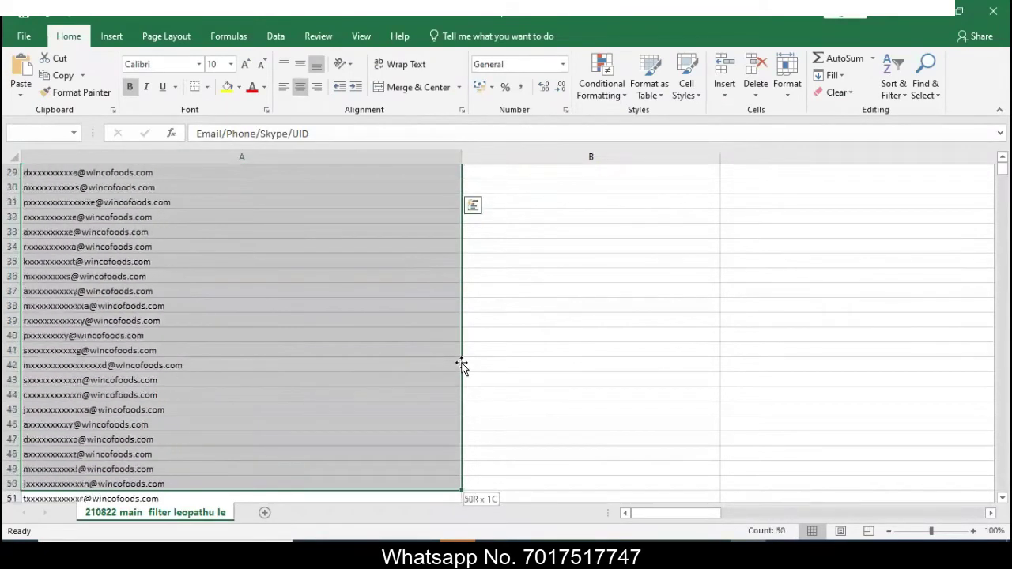
key("shift+Down")
key("shift+Down")
key("shift+Down")
key("shift+Down")
key("shift+Down")
key("shift+Down")
key("shift+Down")
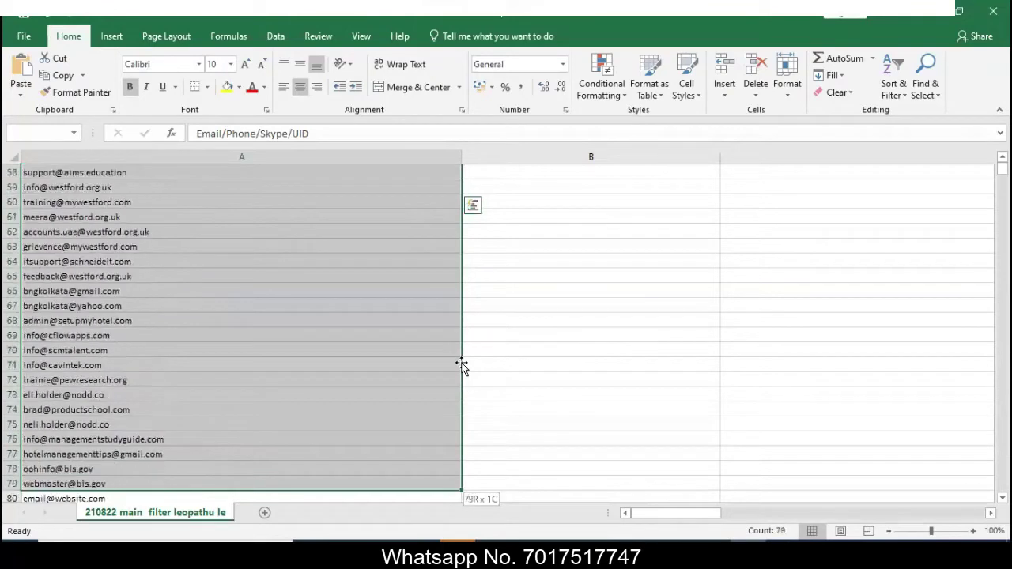
key("shift+Down")
key("shift+Down")
key("shift+Down")
key("shift+Down")
key("shift+Down")
key("shift+Down")
key("shift+Down")
key("shift+Down")
key("shift+Down")
key("shift+Down")
key("shift+Down")
key("shift+Down")
key("shift+Down")
key("shift+Down")
key("shift+Down")
key("shift+Down")
key("shift+Down")
key("shift+Down")
key("shift+Down")
key("shift+Down")
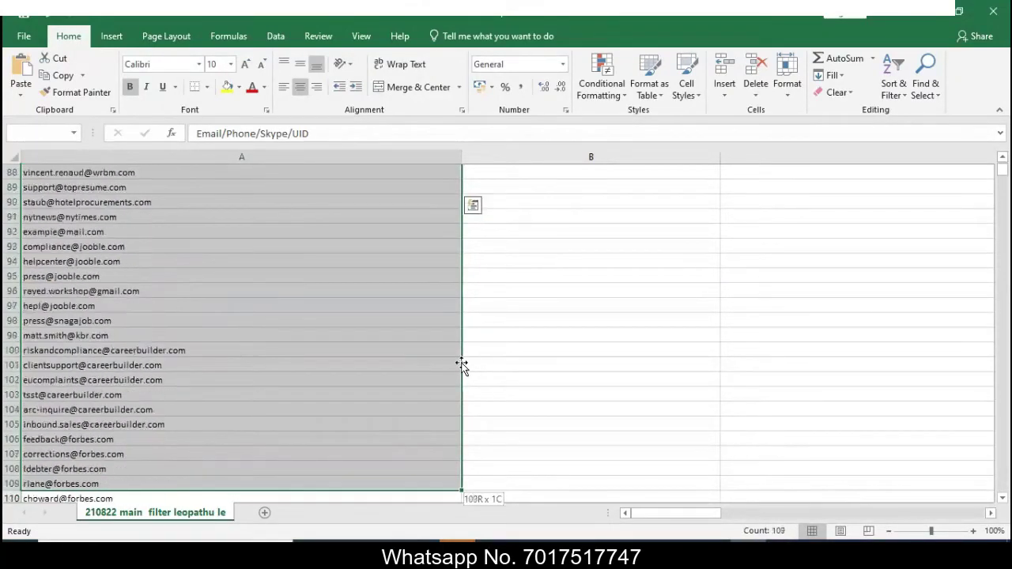
key("shift+Down")
key("shift+Down")
key("shift+Down")
key("shift+Down")
key("shift+Down")
key("shift+Down")
key("shift+Down")
key("shift+Down")
key("shift+Down")
key("shift+Down")
key("shift+Down")
key("shift+Down")
key("shift+Down")
key("shift+Down")
key("shift+Down")
key("shift+Down")
key("shift+Down")
key("shift+Down")
key("shift+Down")
key("shift+Down")
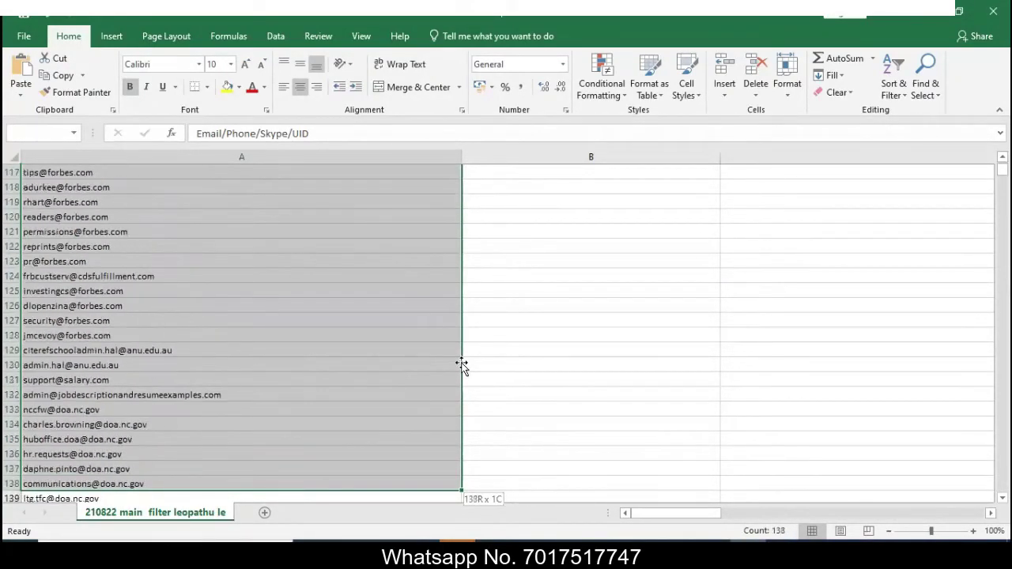
key("shift+Down")
key("shift+Down")
key("shift+Down")
key("shift+Down")
key("shift+Down")
key("shift+Down")
key("shift+Down")
key("shift+Down")
key("shift+Down")
key("shift+Down")
key("shift+Down")
key("shift+Down")
key("shift+Down")
key("shift+Down")
key("shift+Down")
key("shift+Down")
key("shift+Down")
key("shift+Down")
key("shift+Down")
key("shift+Down")
key("shift+Down")
key("shift+Down")
key("shift+Down")
key("shift+Down")
key("shift+Down")
key("shift+Down")
key("shift+Down")
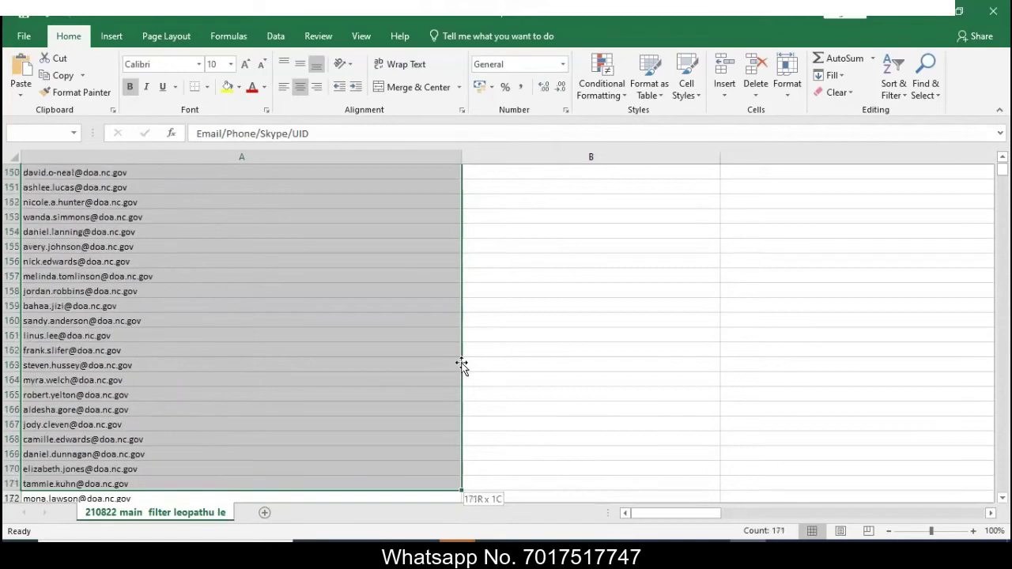
key("shift+Down")
key("shift+Down")
key("shift+Down")
key("shift+Down")
key("shift+Down")
key("shift+Down")
key("shift+Down")
key("shift+Down")
key("shift+Down")
key("shift+Down")
key("shift+Down")
key("shift+Down")
key("shift+Down")
key("shift+Down")
key("shift+Down")
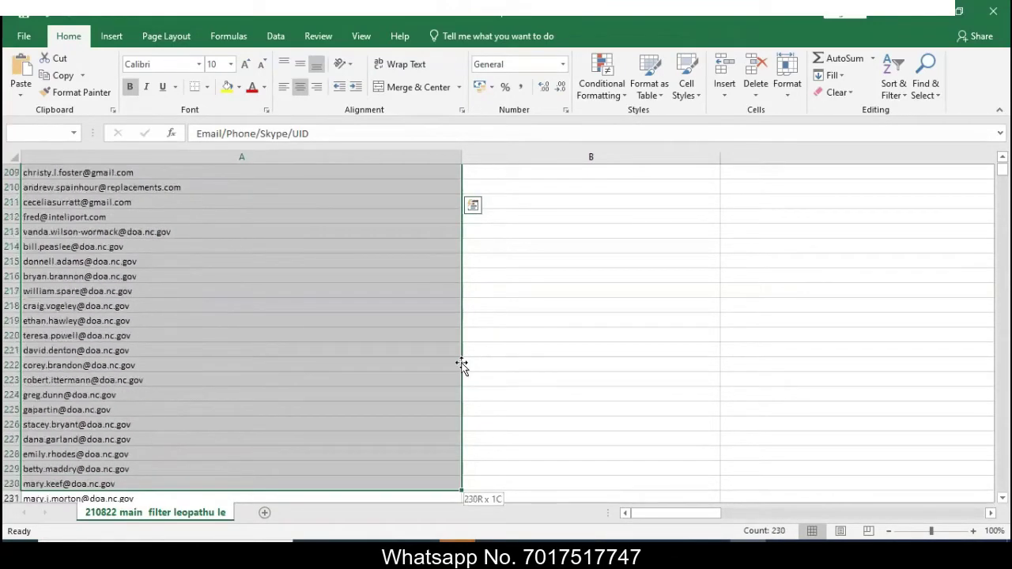
key("shift+Down")
key("shift+Down")
key("shift+Down")
key("shift+Down")
key("shift+Down")
key("shift+Down")
key("shift+Down")
key("shift+Down")
key("shift+Down")
key("shift+Down")
key("shift+Down")
key("shift+Down")
key("shift+Down")
key("shift+Down")
key("shift+Down")
key("shift+Down")
key("shift+Down")
key("shift+Down")
key("shift+Down")
key("shift+Down")
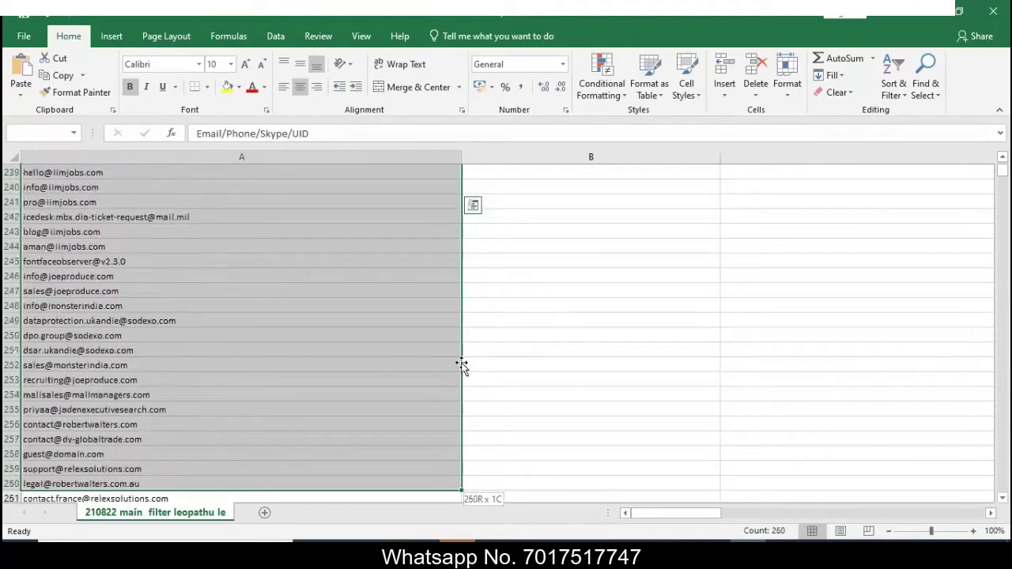
- Extend the email list selection in column A, starting from header cell A1, down through row 462
key("shift+Down")
key("shift+Down")
key("shift+Down")
key("shift+Down")
key("shift+Down")
key("shift+Down")
key("shift+Down")
key("shift+Down")
key("shift+Down")
key("shift+Down")
key("shift+Down")
key("shift+Down")
key("shift+Down")
key("shift+Down")
key("shift+Down")
key("shift+Down")
key("shift+Down")
key("shift+Down")
key("shift+Down")
key("shift+Down")
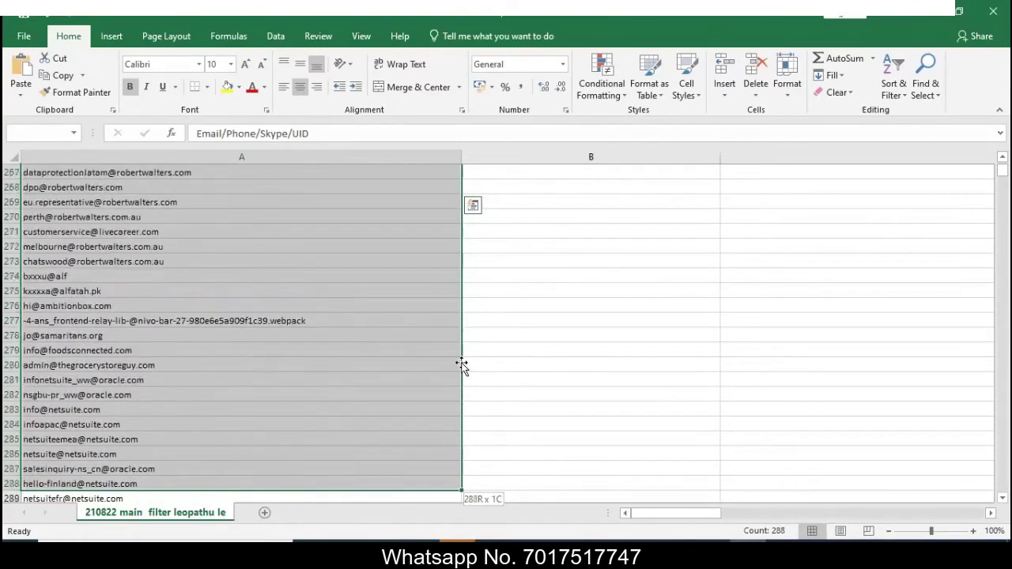
key("shift+Down")
key("shift+Down")
key("shift+Down")
key("shift+Down")
key("shift+Down")
key("shift+Down")
key("shift+Down")
key("shift+Down")
key("shift+Down")
key("shift+Down")
key("shift+Down")
key("shift+Down")
key("shift+Down")
key("shift+Down")
key("shift+Down")
key("shift+Down")
key("shift+Down")
key("shift+Down")
key("shift+Down")
key("shift+Down")
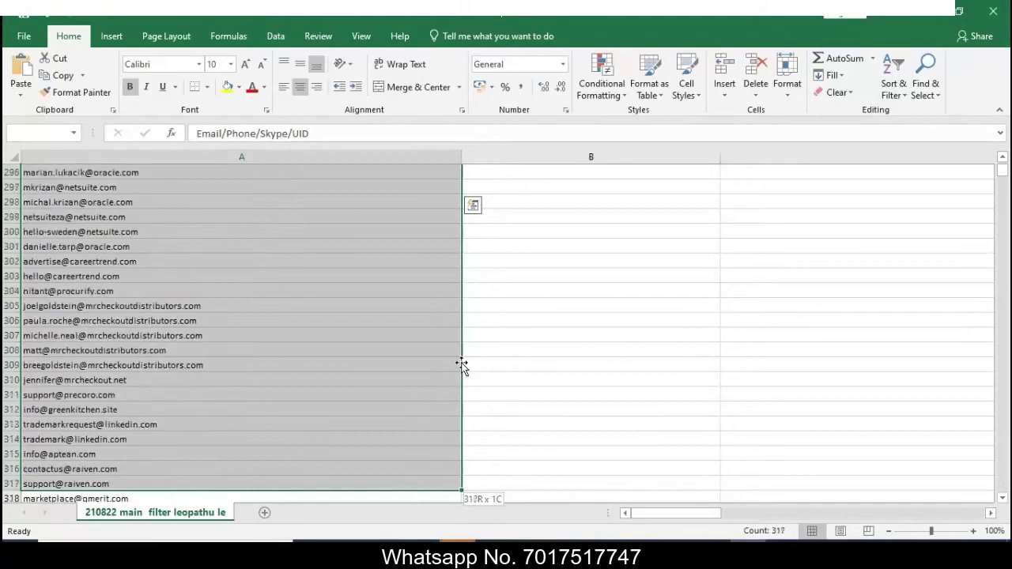
key("shift+Down")
key("shift+Down")
key("shift+Down")
key("shift+Down")
key("shift+Down")
key("shift+Down")
key("shift+Down")
key("shift+Down")
key("shift+Down")
key("shift+Down")
key("shift+Down")
key("shift+Down")
key("shift+Down")
key("shift+Down")
key("shift+Down")
key("shift+Down")
key("shift+Down")
key("shift+Down")
key("shift+Down")
key("shift+Down")
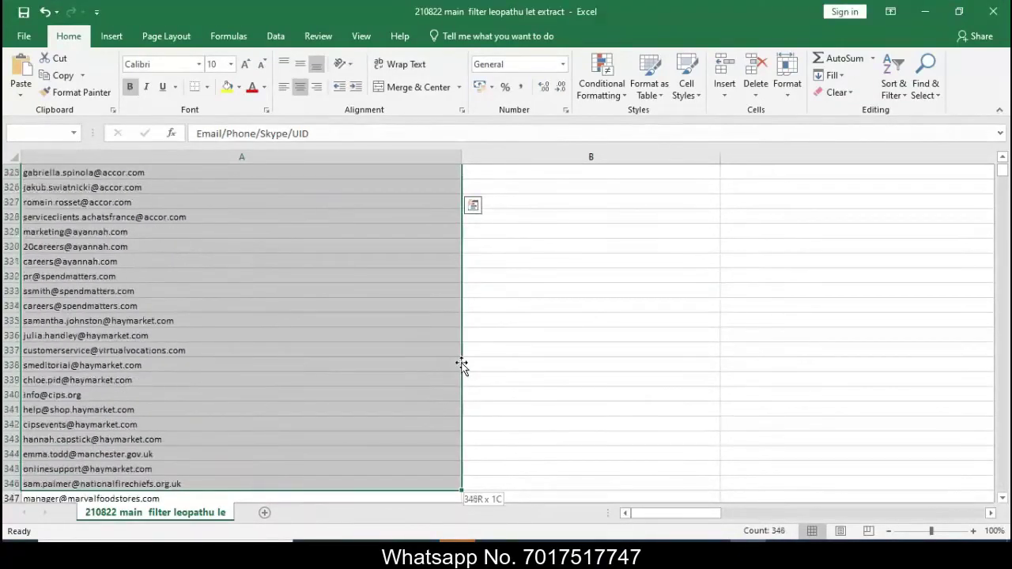
key("shift+Down")
key("shift+Down")
key("shift+Down")
key("shift+Down")
key("shift+Down")
key("shift+Down")
key("shift+Down")
key("shift+Down")
key("shift+Down")
key("shift+Down")
key("shift+Down")
key("shift+Down")
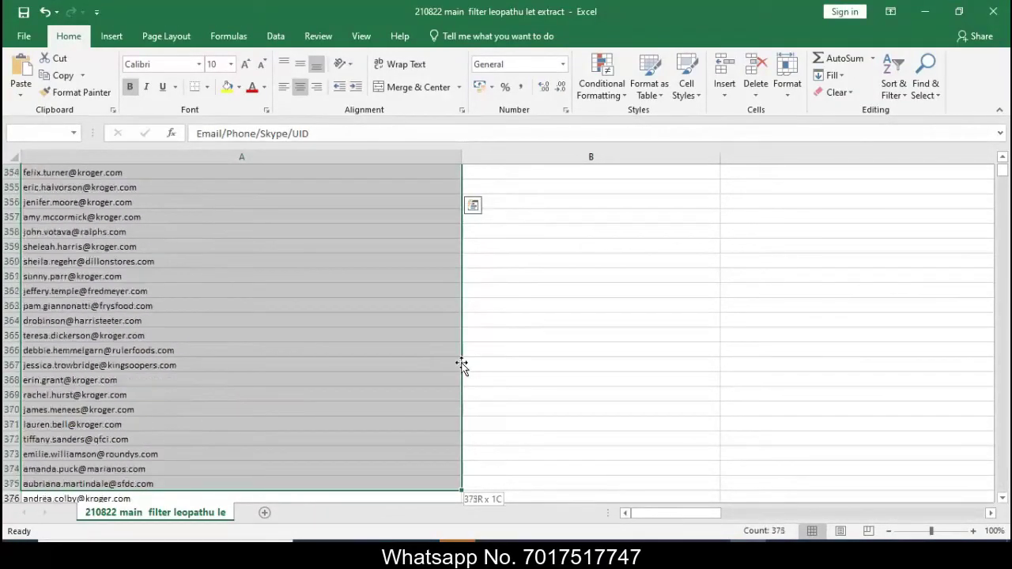
key("shift+Down")
key("shift+Down")
key("shift+Down")
key("shift+Down")
key("shift+Down")
key("shift+Down")
key("shift+Down")
key("shift+Down")
key("shift+Down")
key("shift+Down")
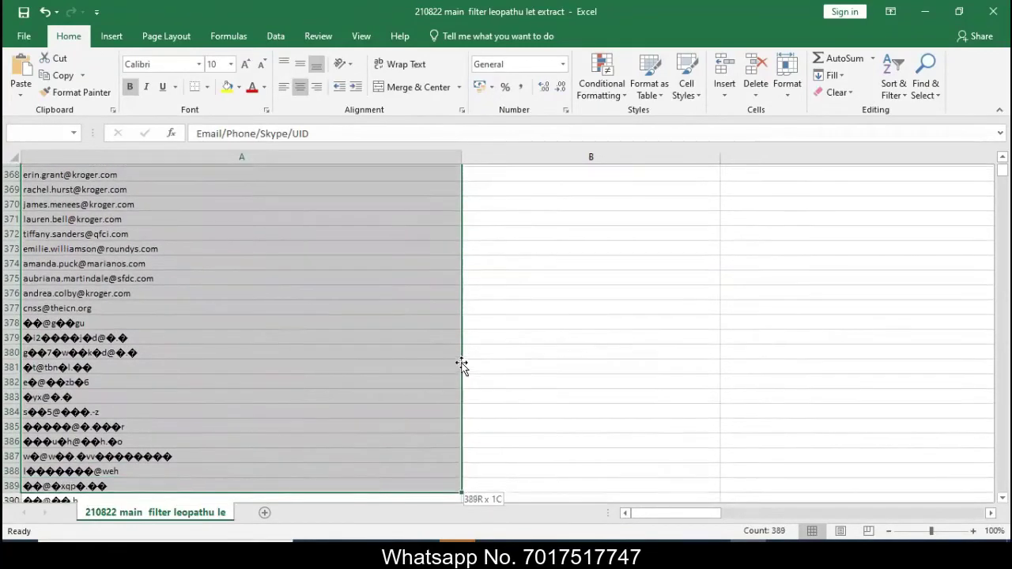
key("shift+Down")
key("shift+Down")
key("shift+Down")
key("shift+Down")
key("shift+Down")
key("shift+Down")
key("shift+Down")
key("shift+Down")
key("shift+Down")
key("shift+Down")
key("shift+Down")
key("shift+Down")
key("shift+Down")
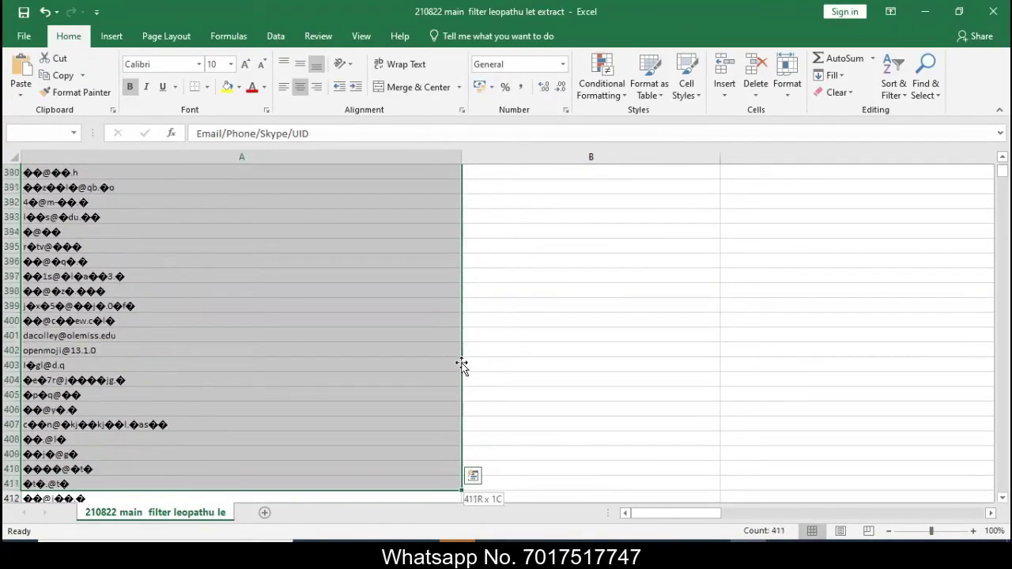
key("shift+Down")
key("shift+Down")
key("shift+Down")
key("shift+Down")
key("shift+Down")
key("shift+Down")
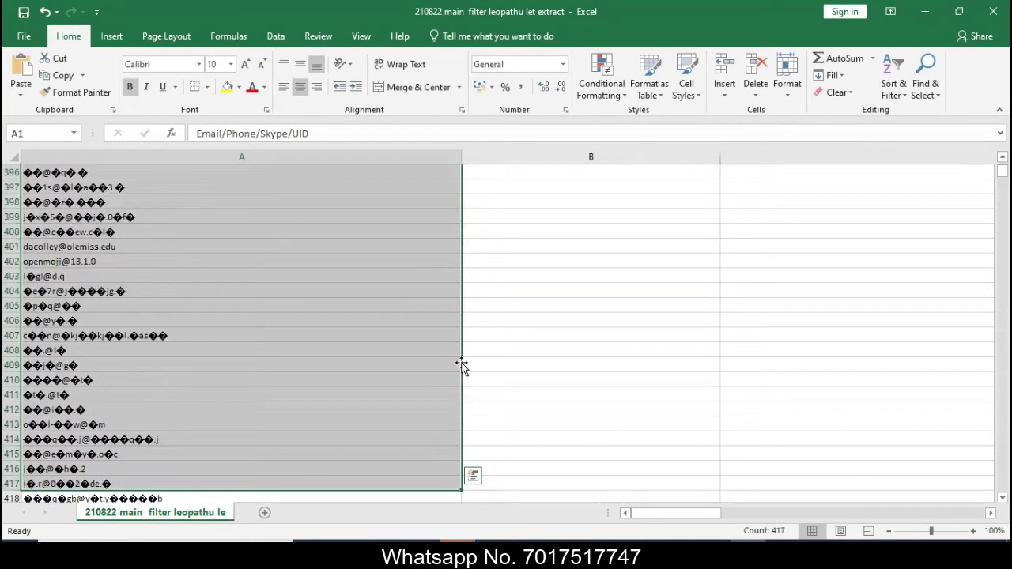
key("shift+Down")
key("shift+Down")
key("shift+Down")
key("shift+Down")
key("shift+Down")
key("shift+Down")
key("shift+Down")
key("shift+Down")
key("shift+Down")
key("shift+Down")
key("shift+Down")
key("shift+Down")
key("shift+Down")
key("shift+Down")
key("shift+Down")
key("shift+Down")
key("shift+Down")
key("shift+Down")
key("shift+Down")
key("shift+Down")
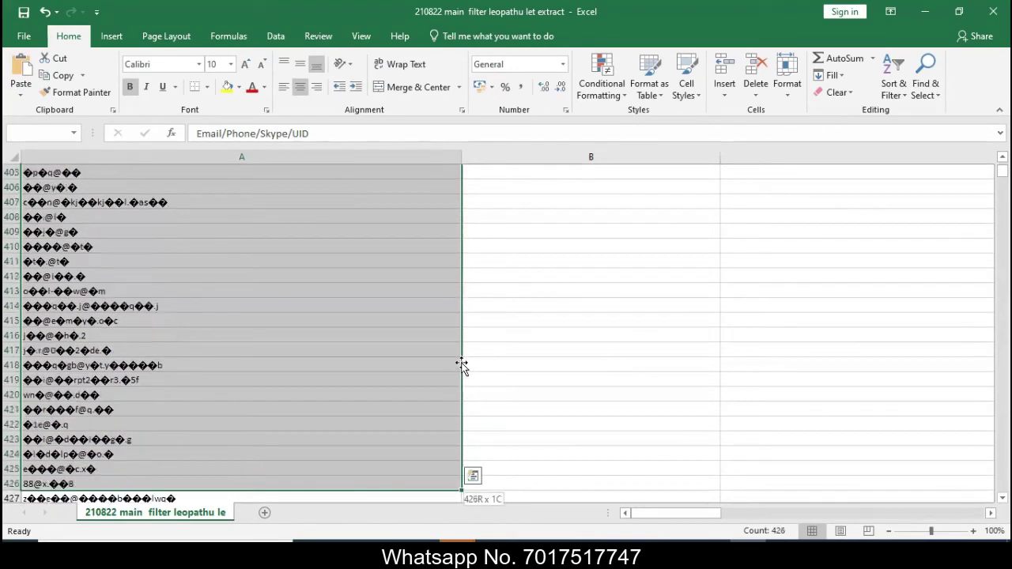
key("shift+Down")
key("shift+Down")
key("shift+Down")
key("shift+Down")
key("shift+Down")
key("shift+Down")
key("shift+Down")
key("shift+Down")
key("shift+Down")
key("shift+Down")
key("shift+Down")
key("shift+Down")
key("shift+Down")
key("shift+Down")
key("shift+Down")
key("shift+Down")
key("shift+Down")
key("shift+Down")
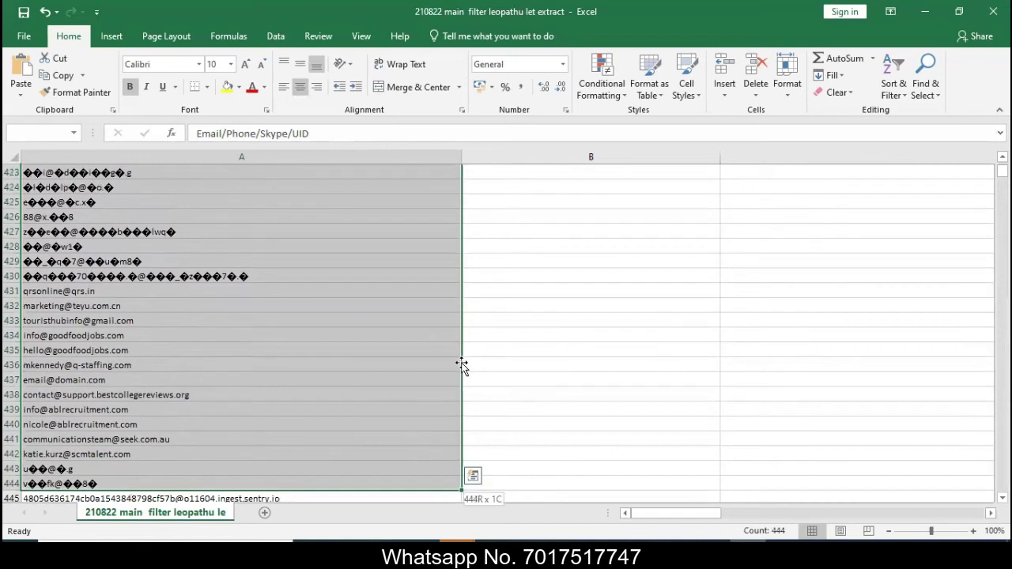
key("shift+Down")
key("shift+Down")
key("shift+Down")
key("shift+Down")
key("shift+Down")
key("shift+Down")
key("shift+Down")
key("shift+Down")
key("shift+Down")
key("shift+Down")
key("shift+Down")
key("shift+Down")
key("shift+Down")
key("shift+Down")
key("shift+Down")
key("shift+Down")
key("shift+Down")
key("shift+Down")
key("shift+Down")
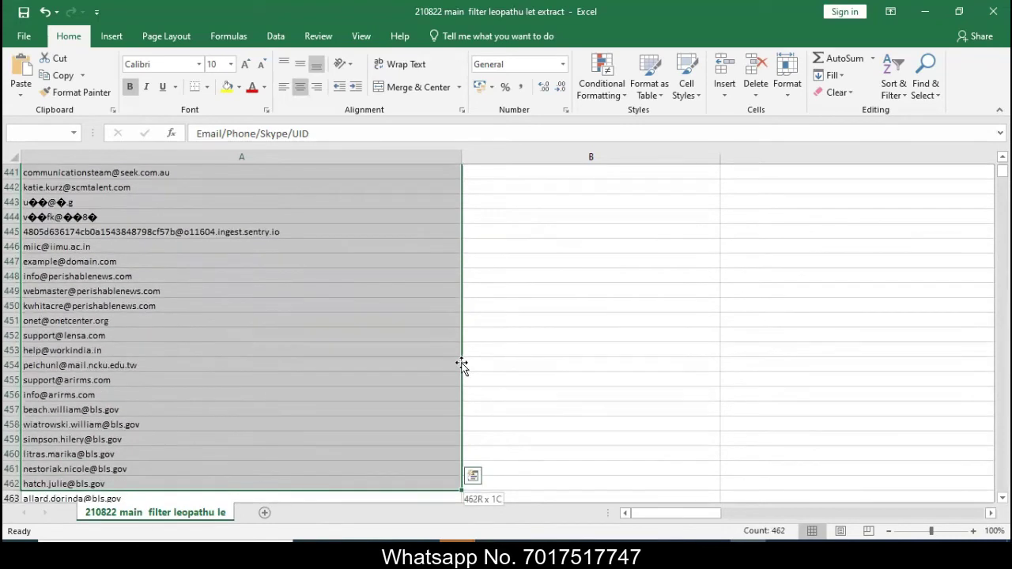
- Extend the email list selection in column A, starting from header cell A1, so that it ends exactly at row 500
key("shift+Down")
key("shift+Down")
key("shift+Down")
key("shift+Down")
key("shift+Down")
key("shift+Down")
key("shift+Down")
key("shift+Down")
key("shift+Down")
key("shift+Down")
key("shift+Down")
key("shift+Down")
key("shift+Down")
key("shift+Down")
key("shift+Down")
key("shift+Down")
key("shift+Down")
key("shift+Down")
key("shift+Down")
key("shift+Down")
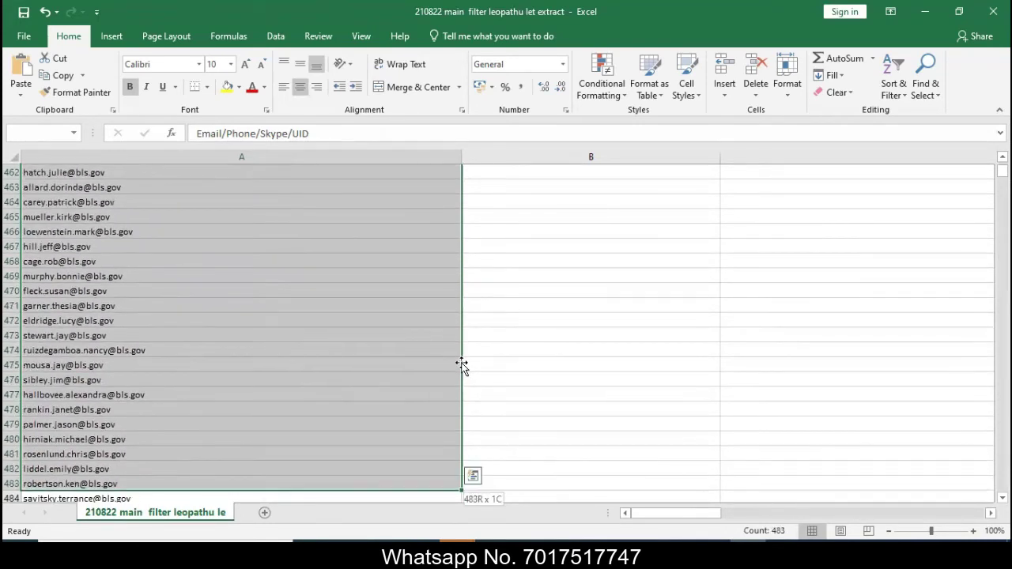
key("shift+Down")
key("shift+Down")
key("shift+Down")
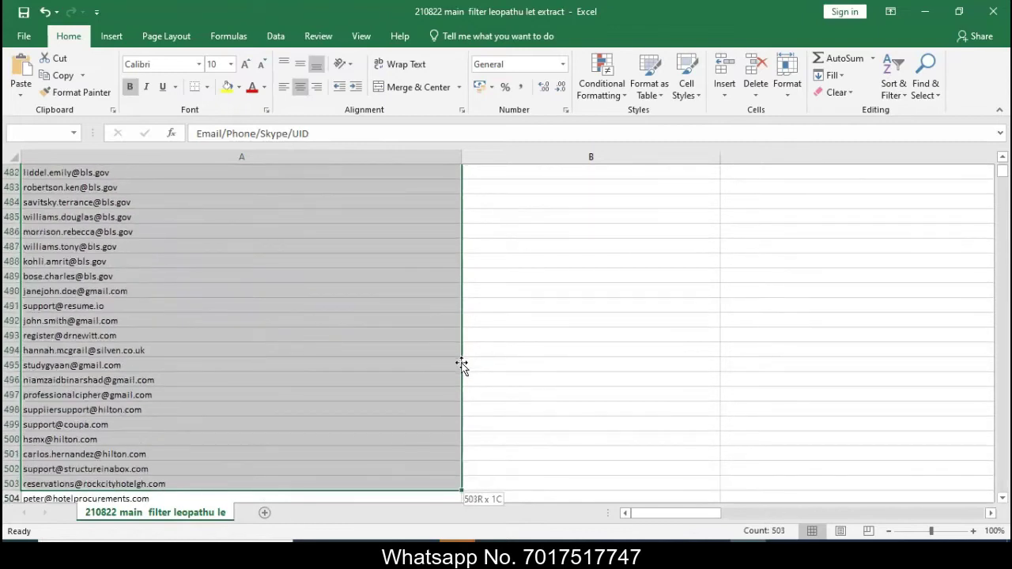
key("shift+Up")
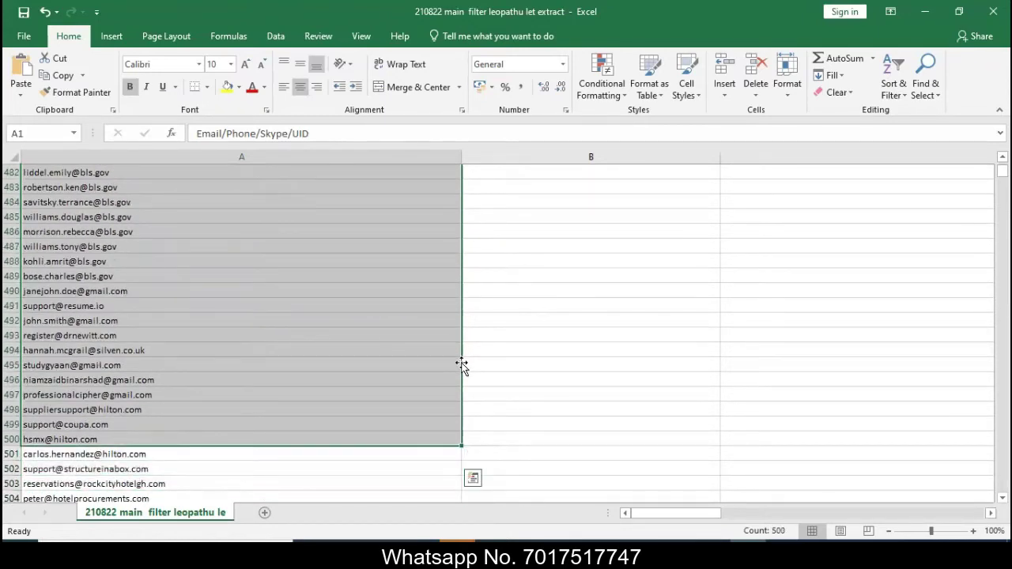
- Copy the selected 500 rows of emails and paste them into a new blank workbook starting at cell A1
key("ctrl+c")
key("ctrl+n")
key("ctrl+v")
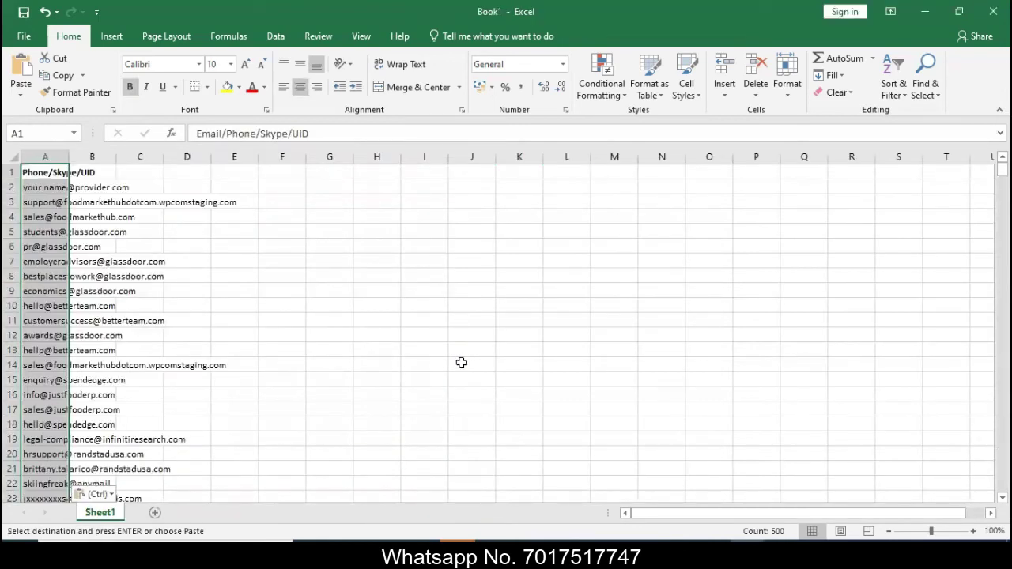
- Save the new workbook in New folder as "training" in CSV (Comma delimited) format, keeping that format
left_click(22, 38)
left_click(45, 182)
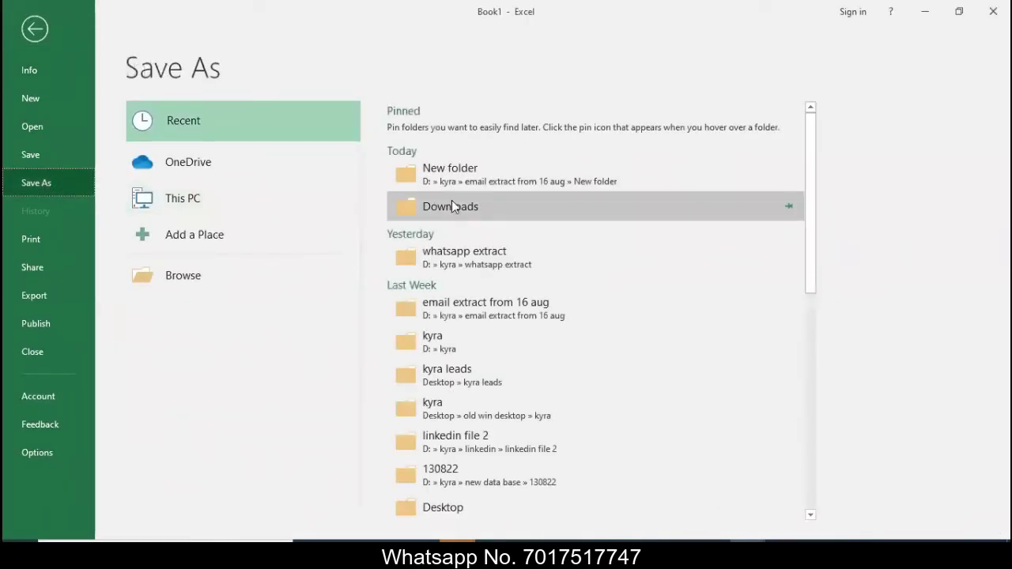
left_click(491, 165)
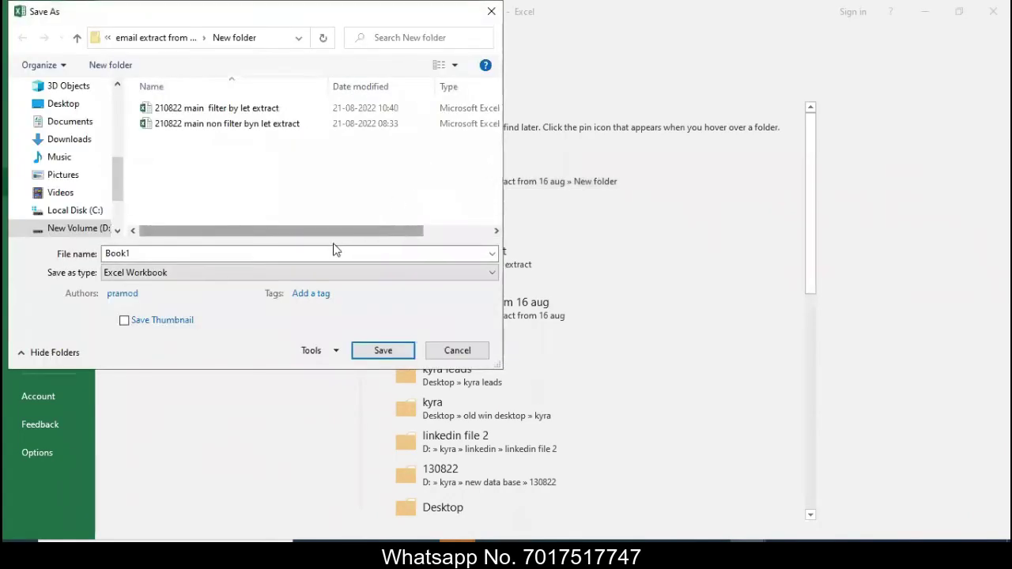
left_click(334, 253)
type("training")
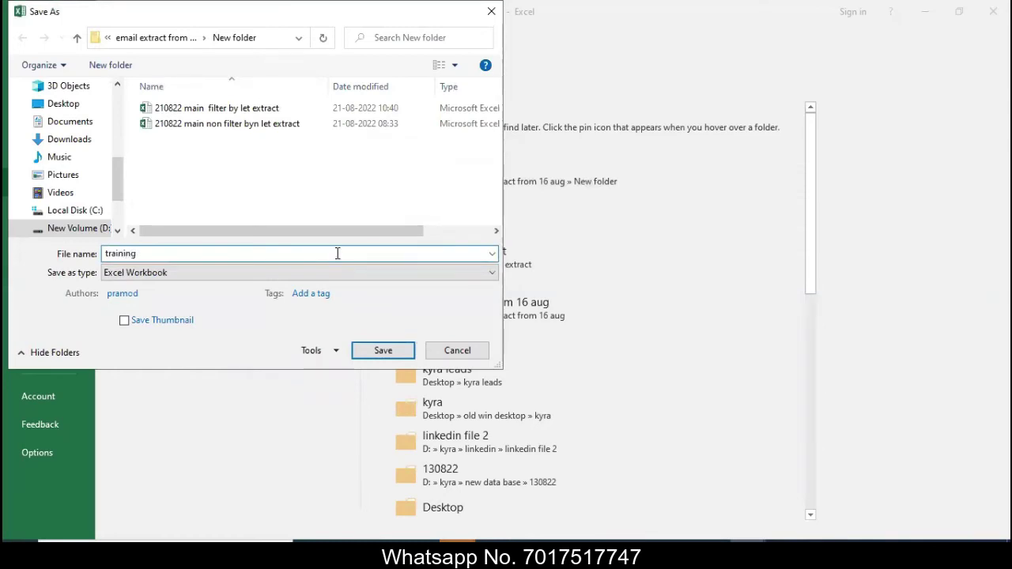
left_click(304, 272)
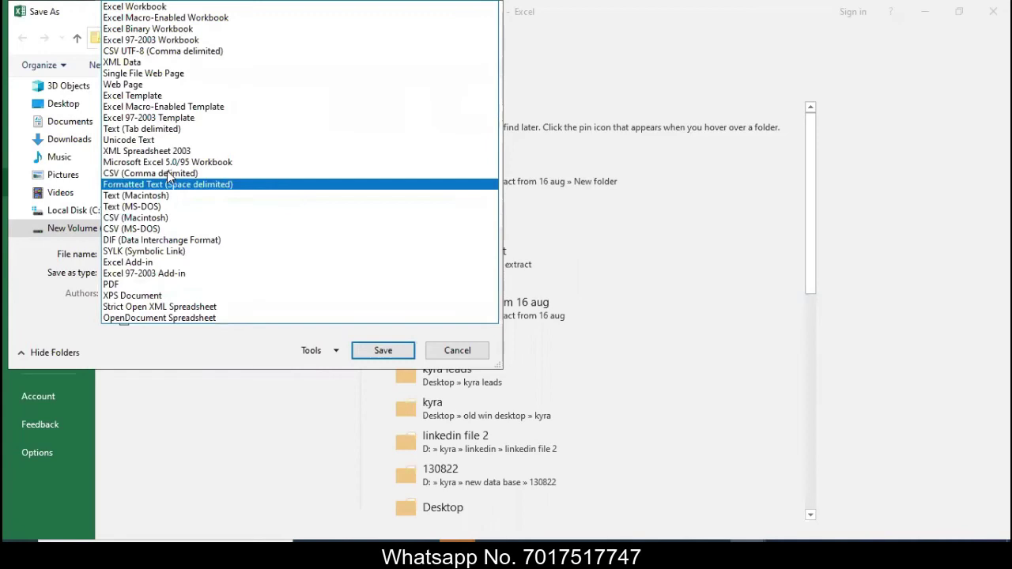
left_click(167, 162)
left_click(226, 272)
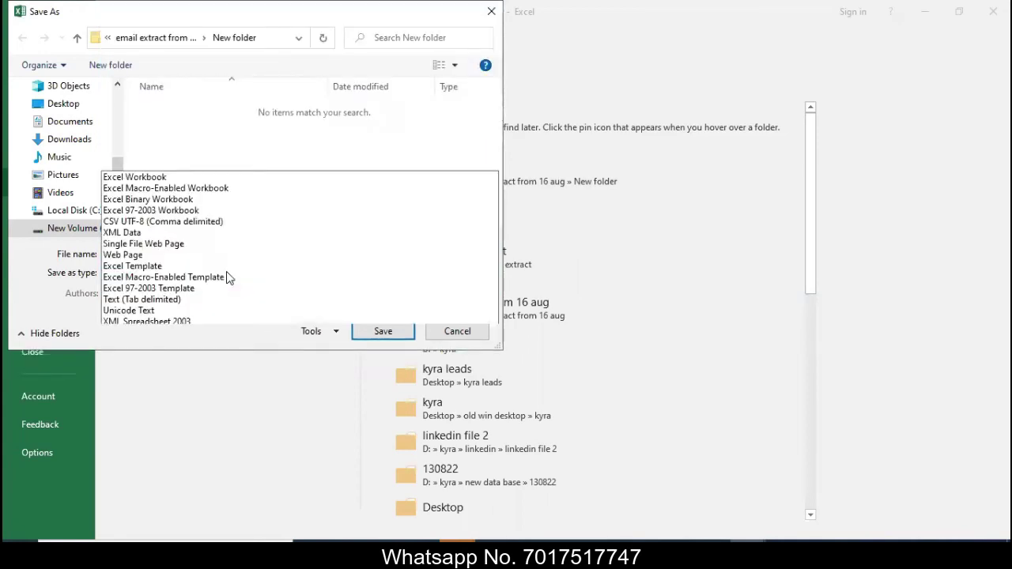
left_click(167, 171)
left_click(380, 332)
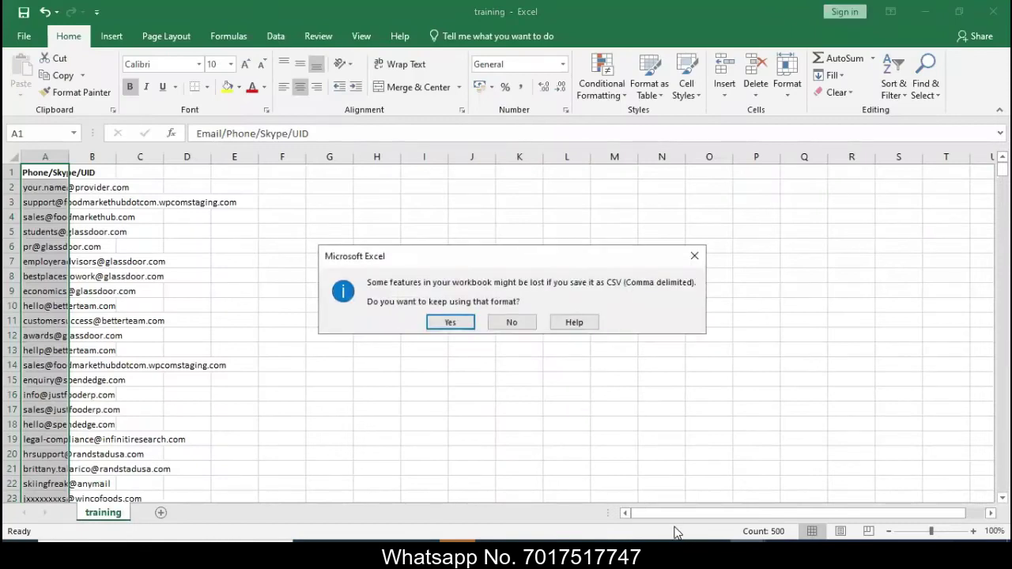
left_click(450, 323)
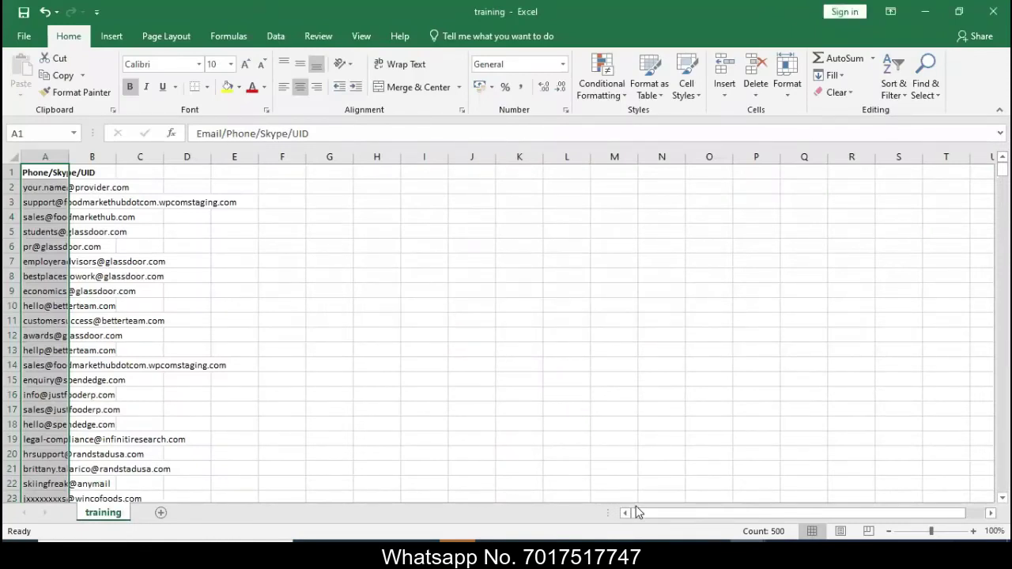
- Switch to the Leopathu verify-email page in Chrome, upload training.csv from New folder as the Email List, and validate it
key("alt+Tab")
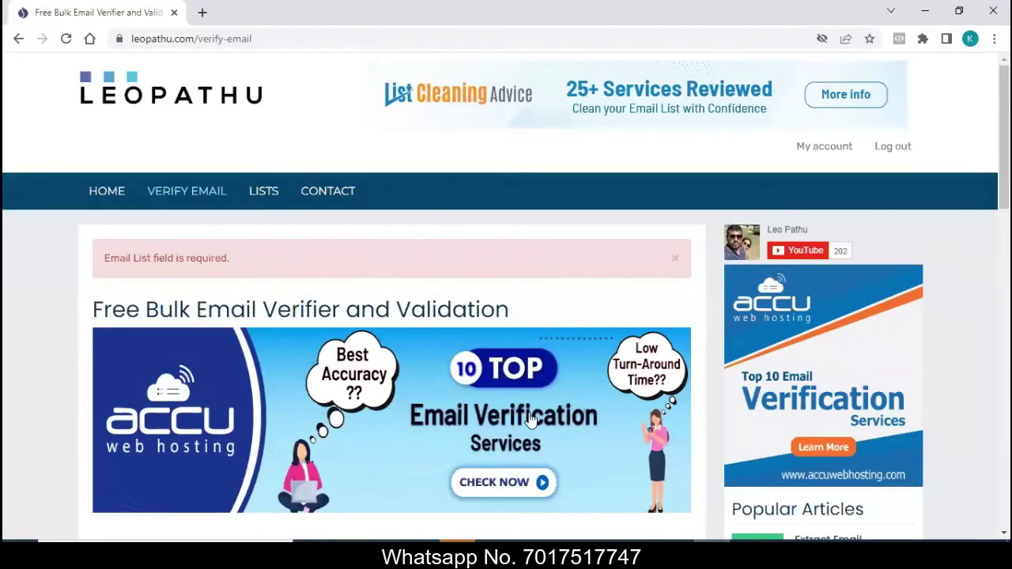
scroll(593, 459, "down", 5)
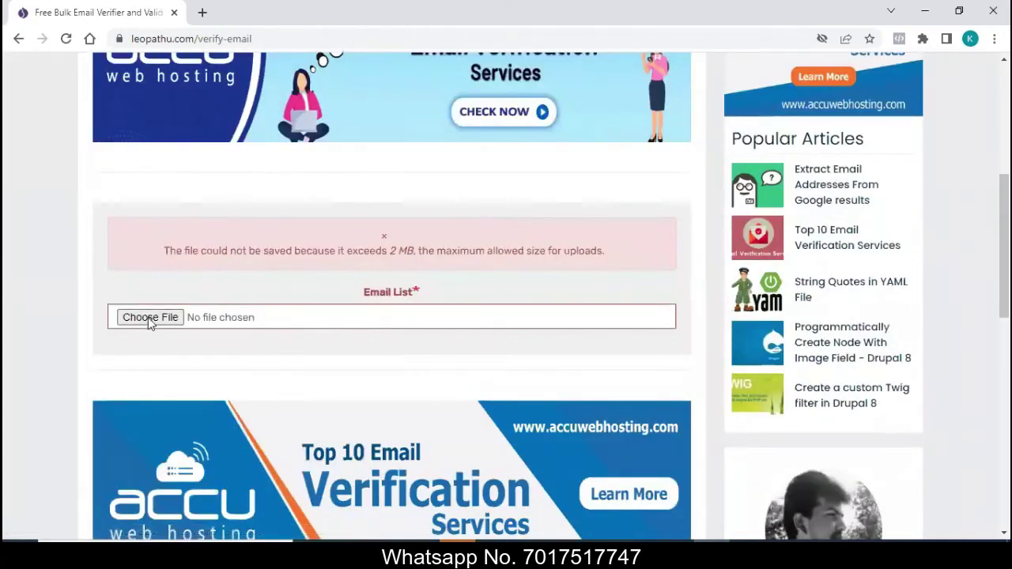
left_click(150, 318)
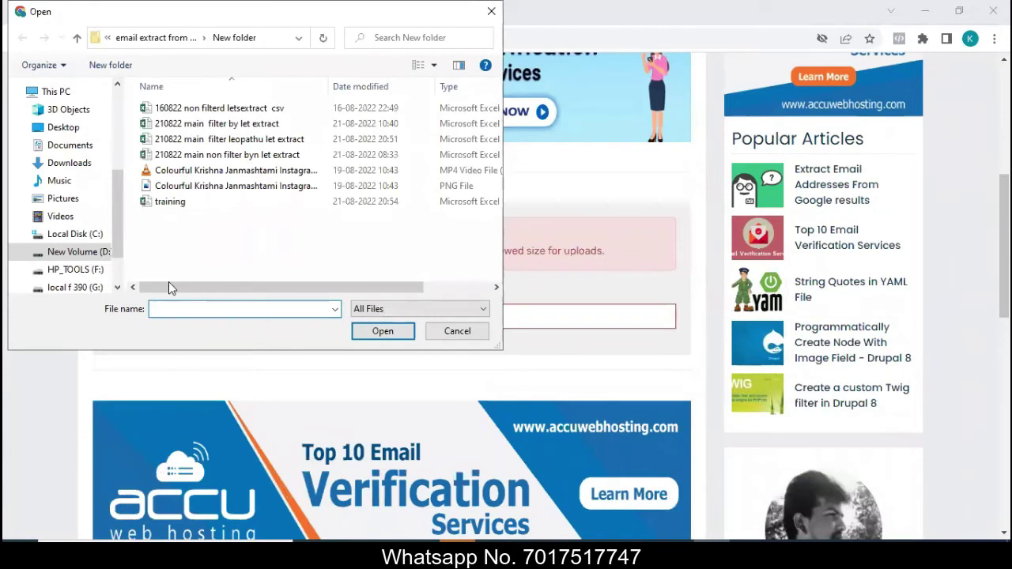
double_click(166, 204)
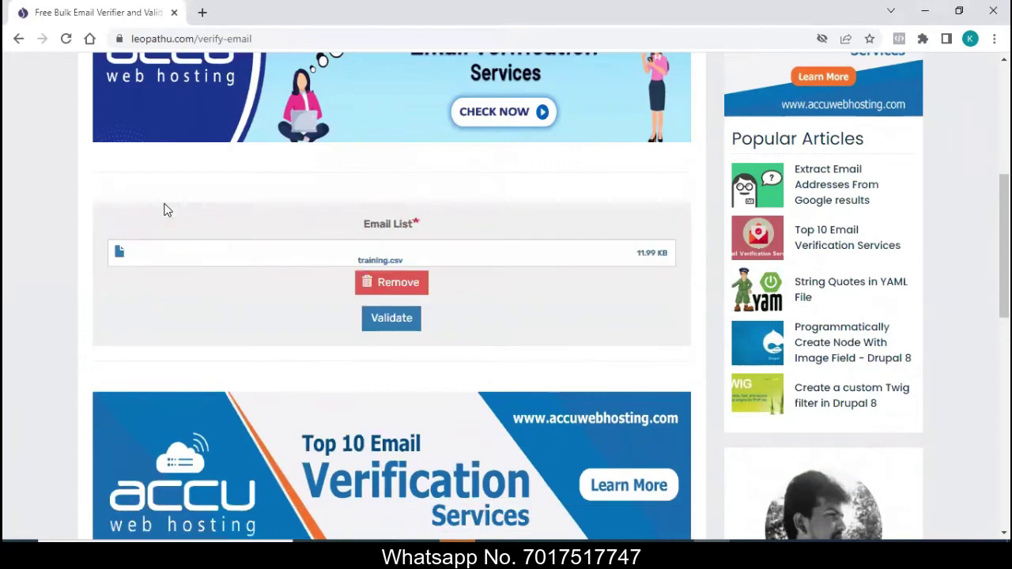
left_click(394, 320)
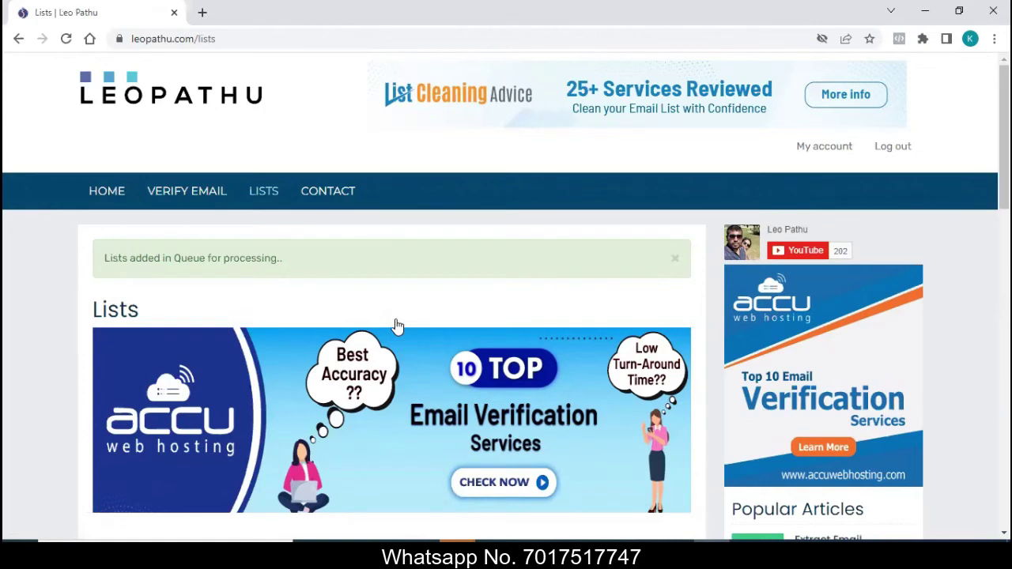
- Open the results of the training.csv list and bring its Valid, Spam, Domain Invalid and Role Email files into view
scroll(397, 326, "down", 5)
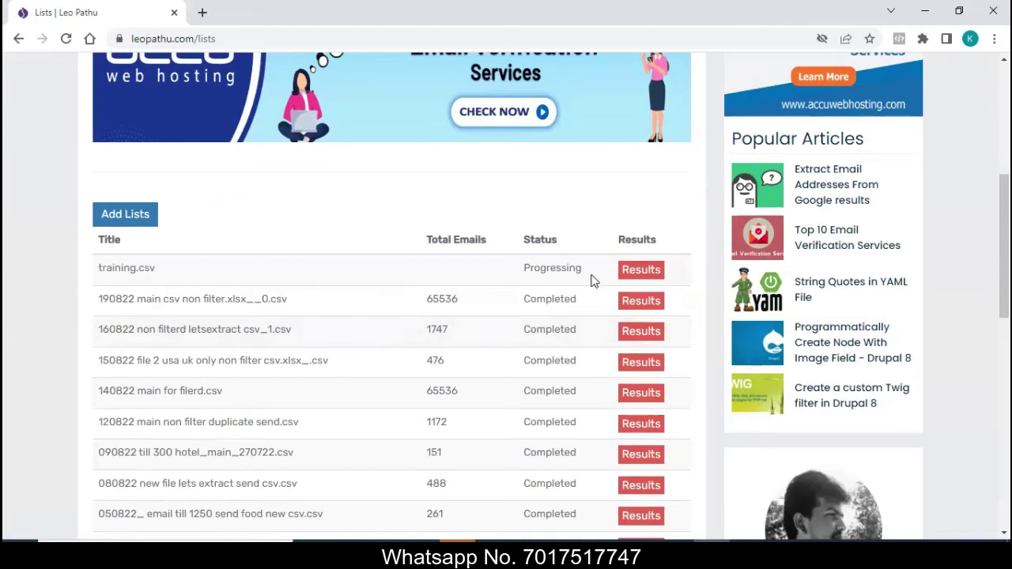
left_click(629, 280)
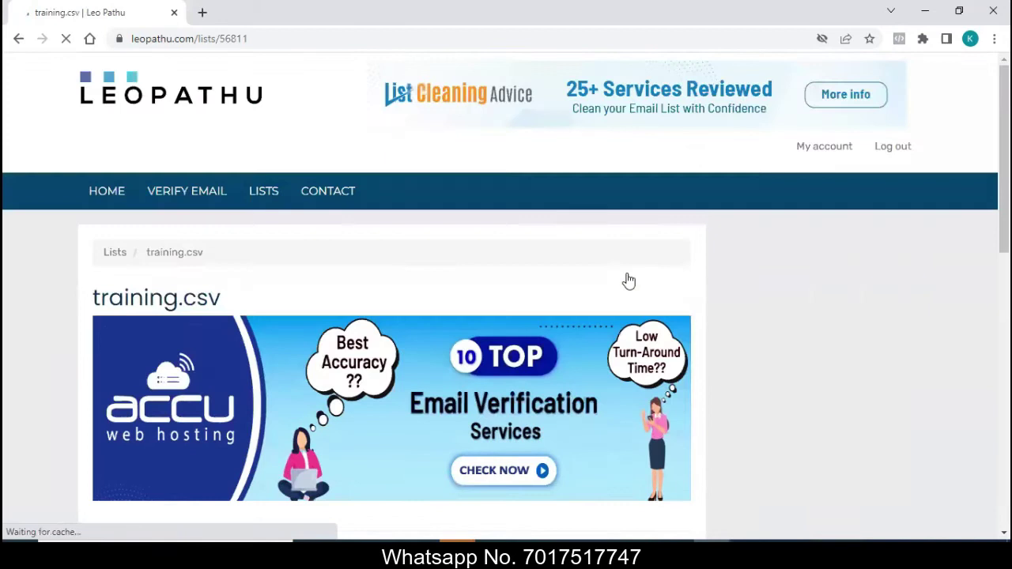
scroll(459, 355, "down", 5)
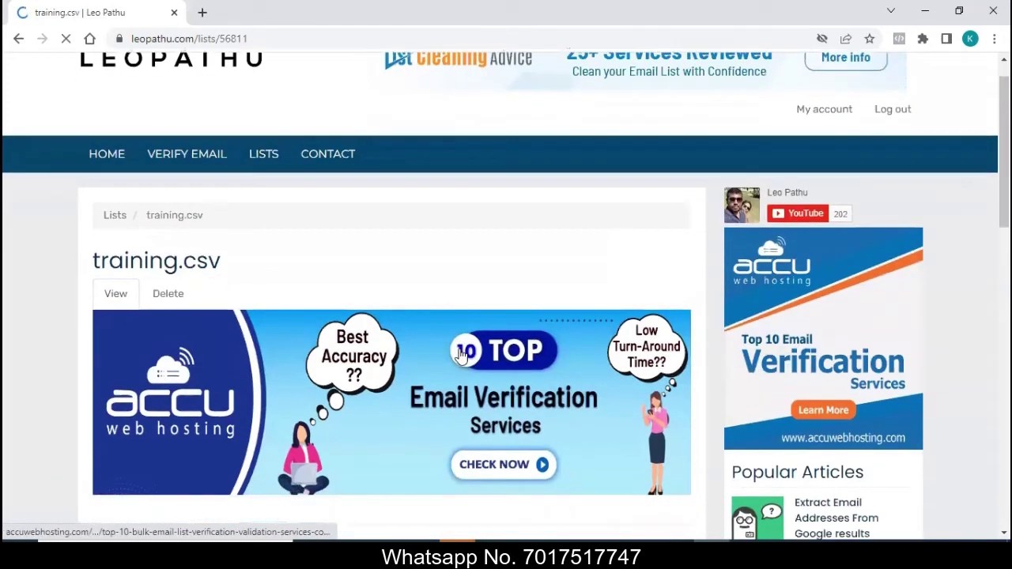
scroll(462, 357, "down", 1)
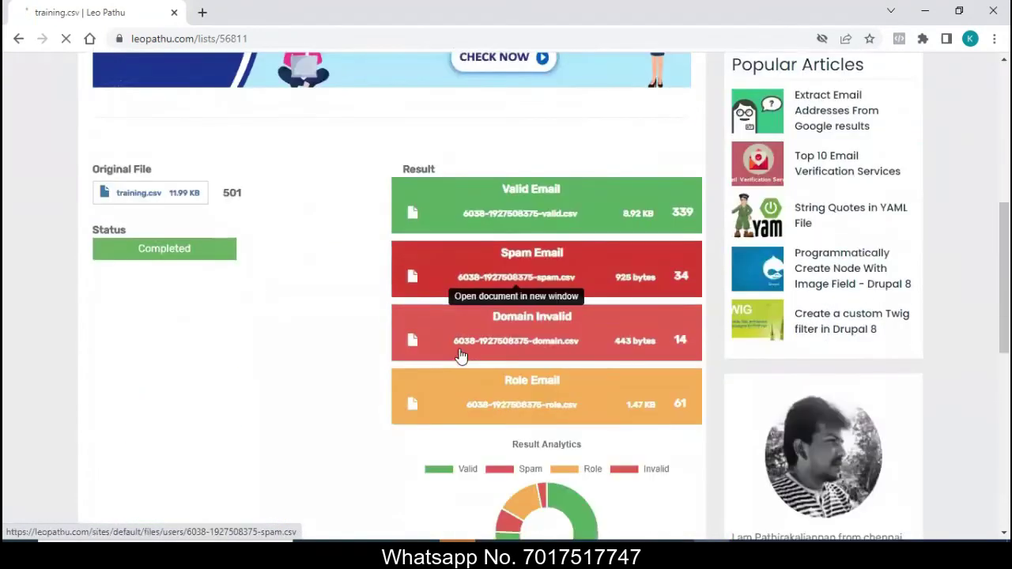
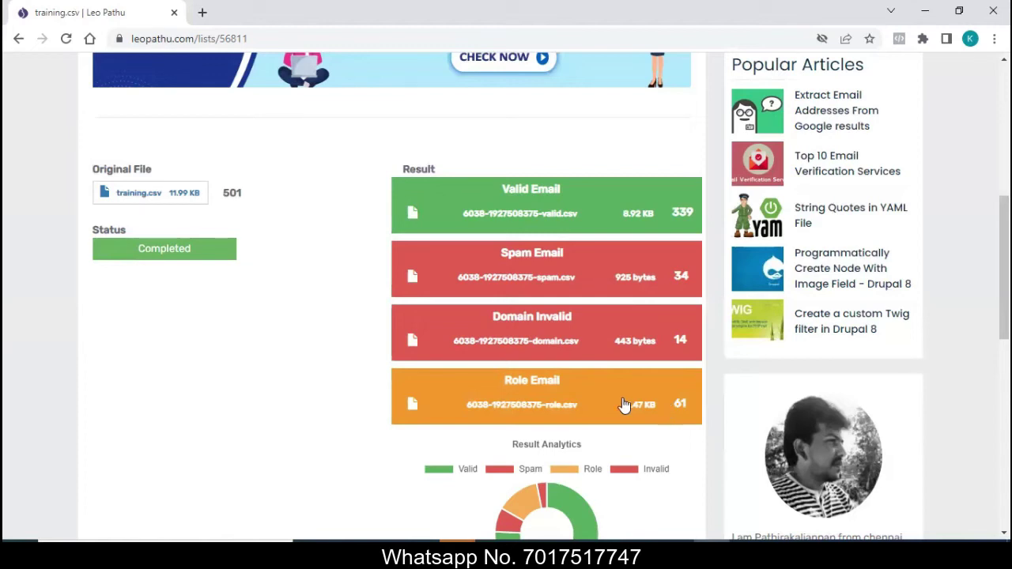
- Download the Valid Email result file and open the downloaded CSV in Excel
left_click(504, 215)
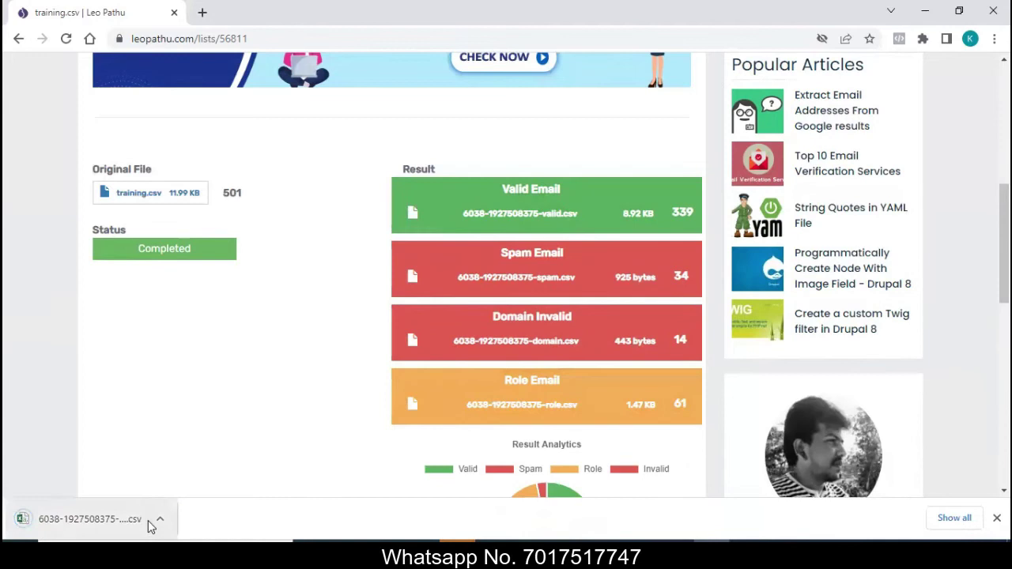
left_click(160, 522)
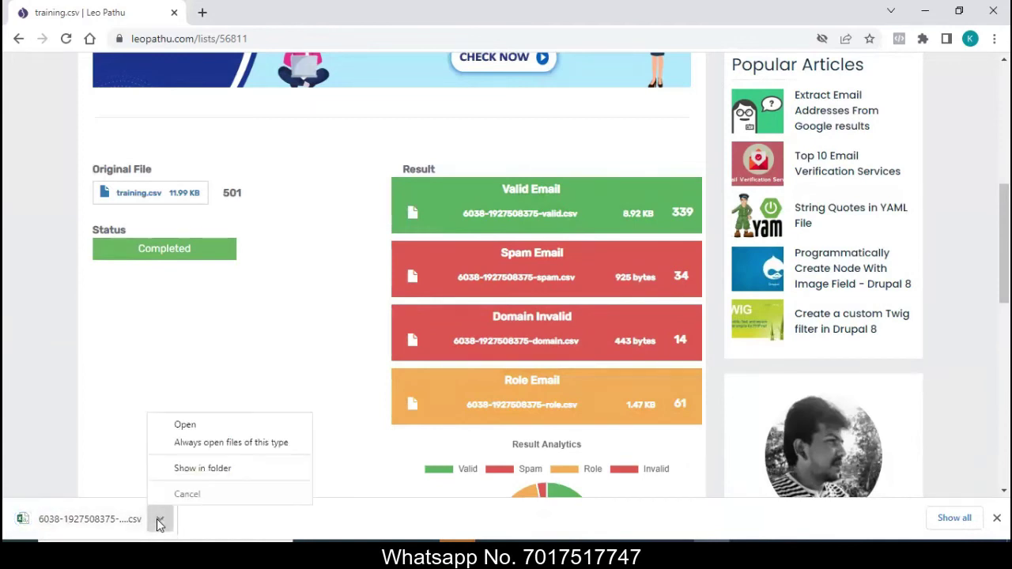
left_click(186, 426)
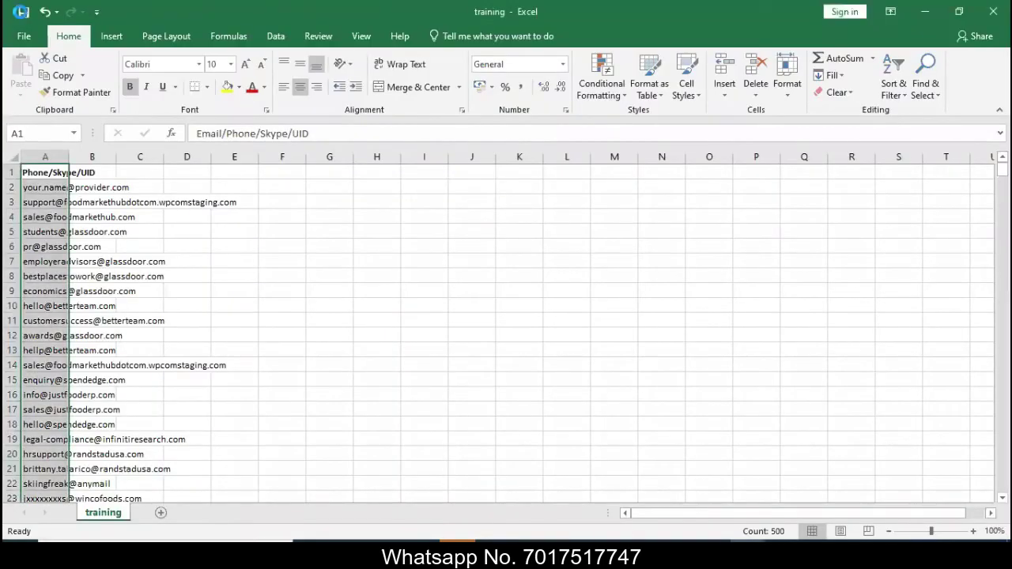
- Start saving the valid email workbook under a new name in New folder inside "email extract from 16 aug"
left_click(24, 35)
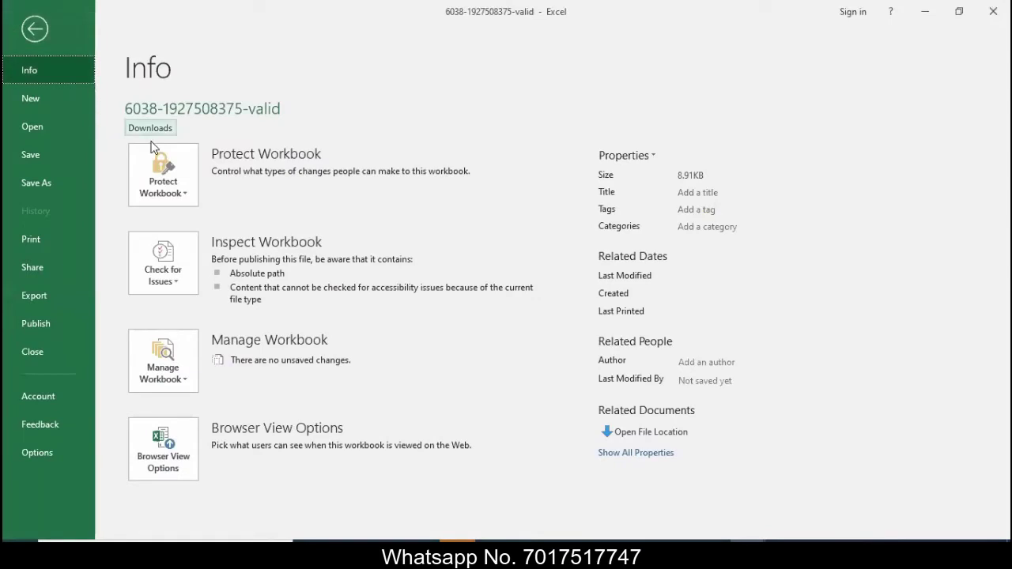
left_click(35, 183)
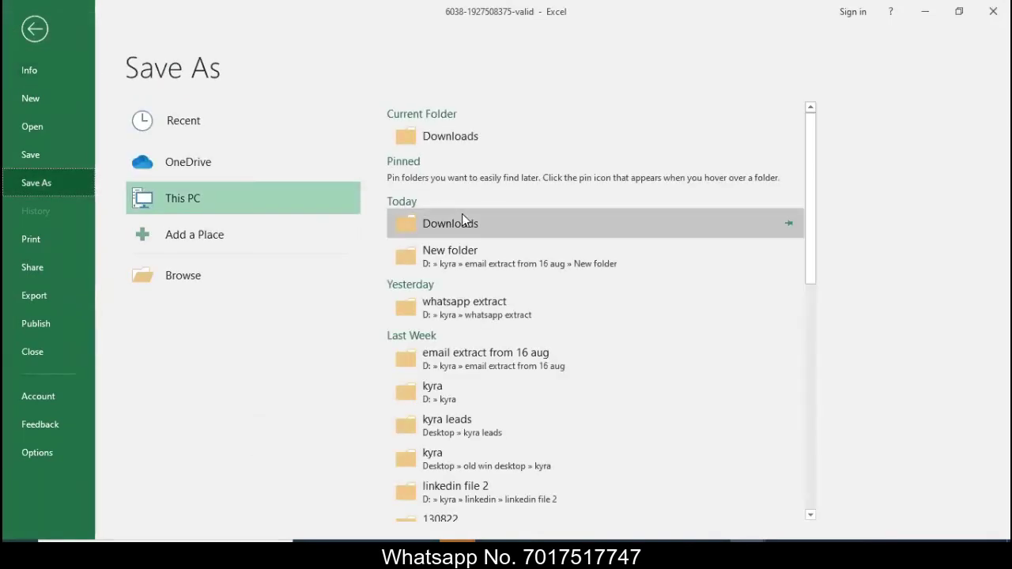
left_click(494, 261)
left_click(494, 261)
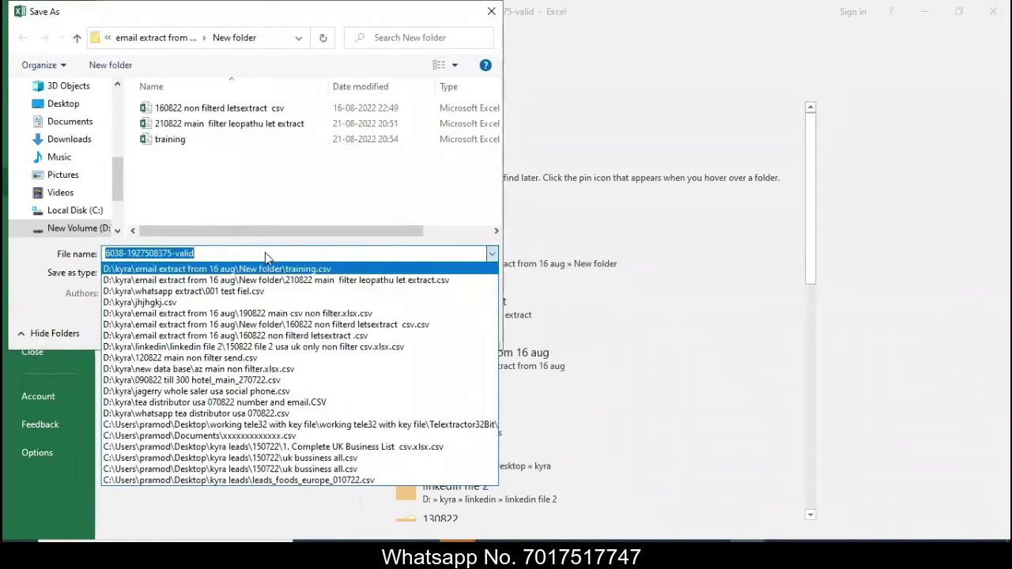
type("tra")
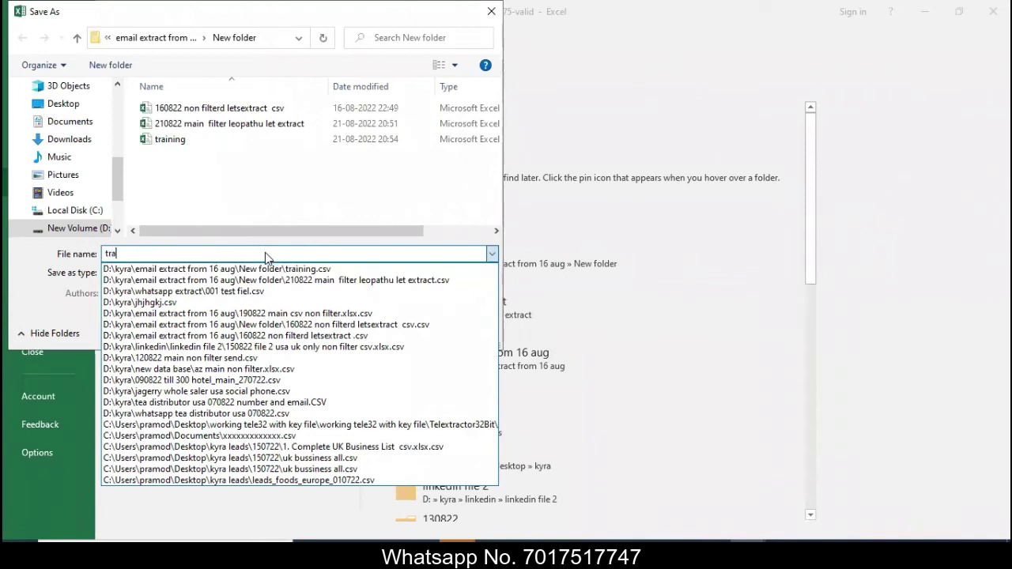
type("il 210821")
key("BackSpace")
key("BackSpace")
key("BackSpace")
key("BackSpace")
key("BackSpace")
key("BackSpace")
key("BackSpace")
key("BackSpace")
key("BackSpace")
key("BackSpace")
key("BackSpace")
key("BackSpace")
- Enter "210822 training lepathu send" as the file name for the valid email workbook
type("21")
type("082")
type("02")
key("BackSpace")
key("BackSpace")
type("2 trail filterd")
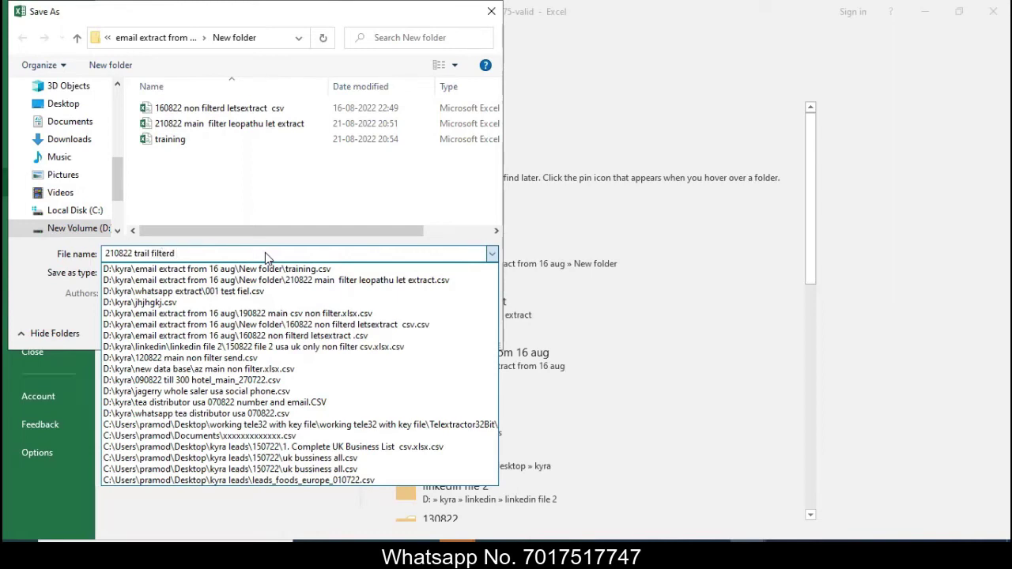
key("BackSpace")
key("BackSpace")
key("BackSpace")
key("BackSpace")
key("BackSpace")
key("BackSpace")
key("BackSpace")
key("BackSpace")
key("BackSpace")
type("ning lepathu")
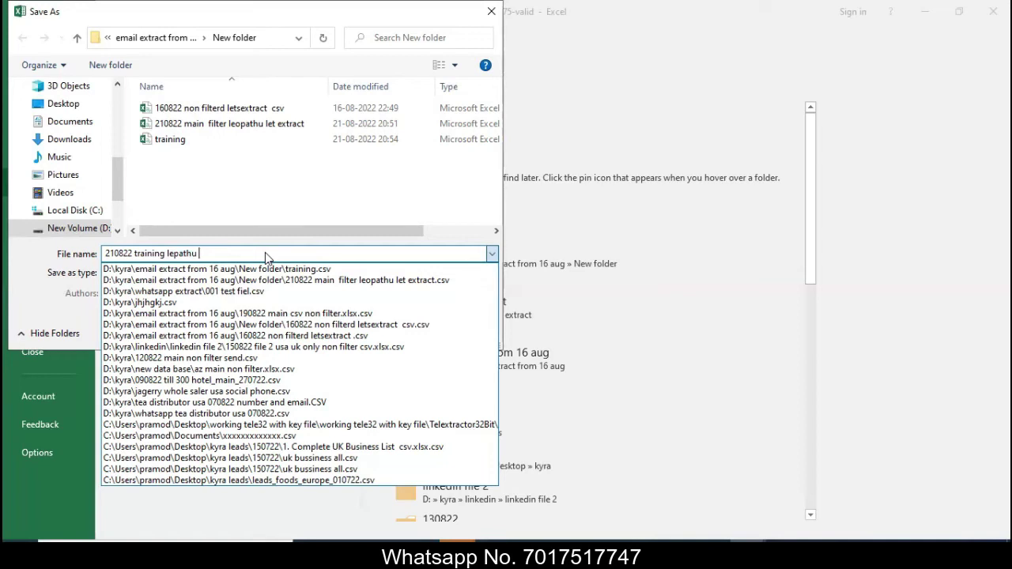
type("send")
left_click(266, 254)
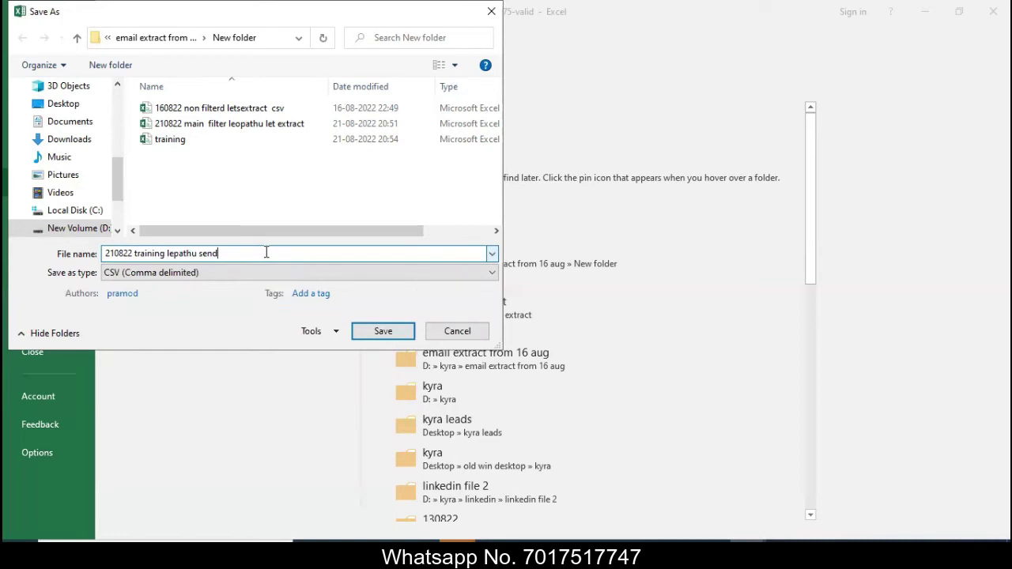
- Save the valid email list in Excel Workbook format and minimize its window
left_click(265, 276)
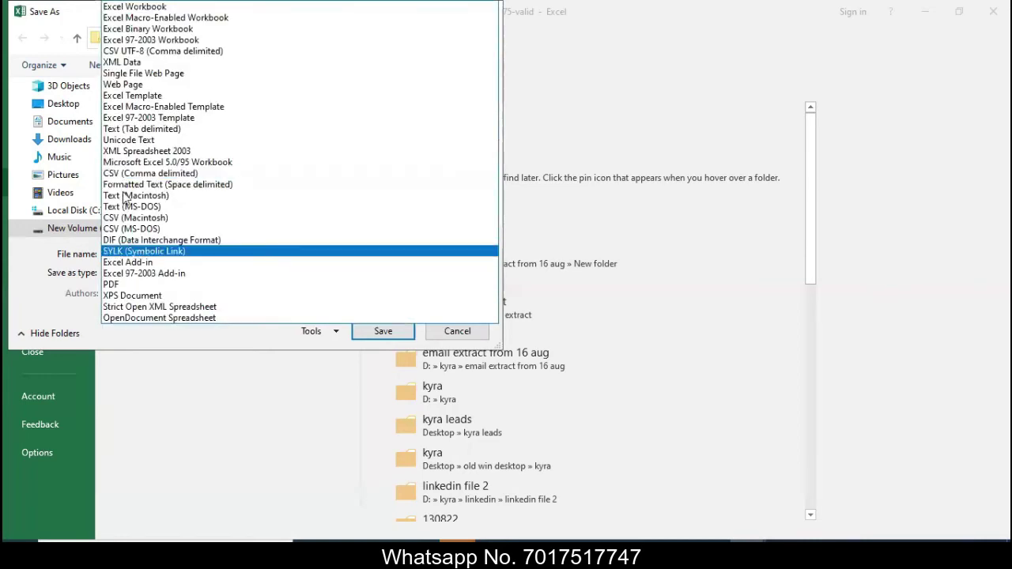
left_click(138, 7)
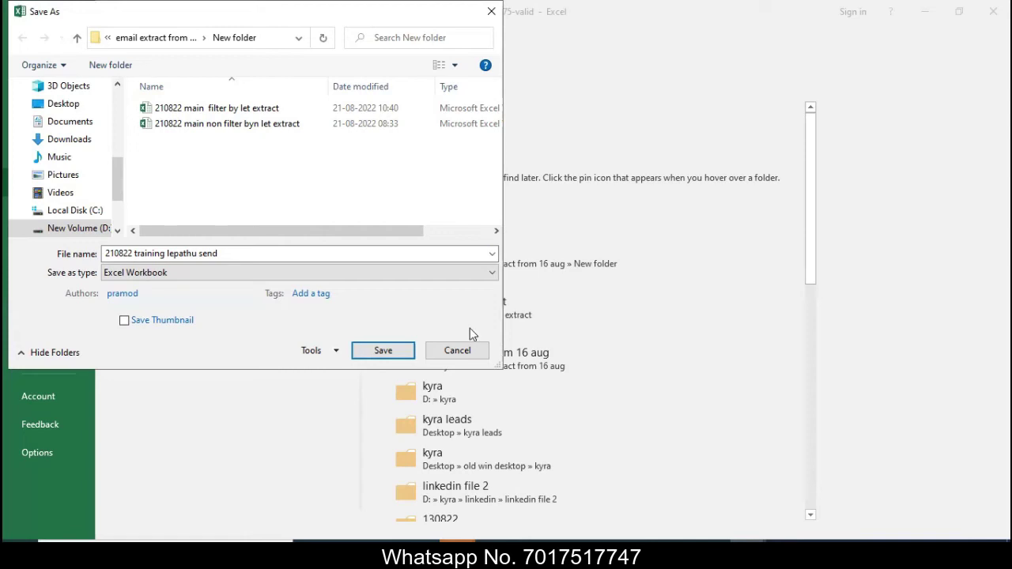
left_click(395, 355)
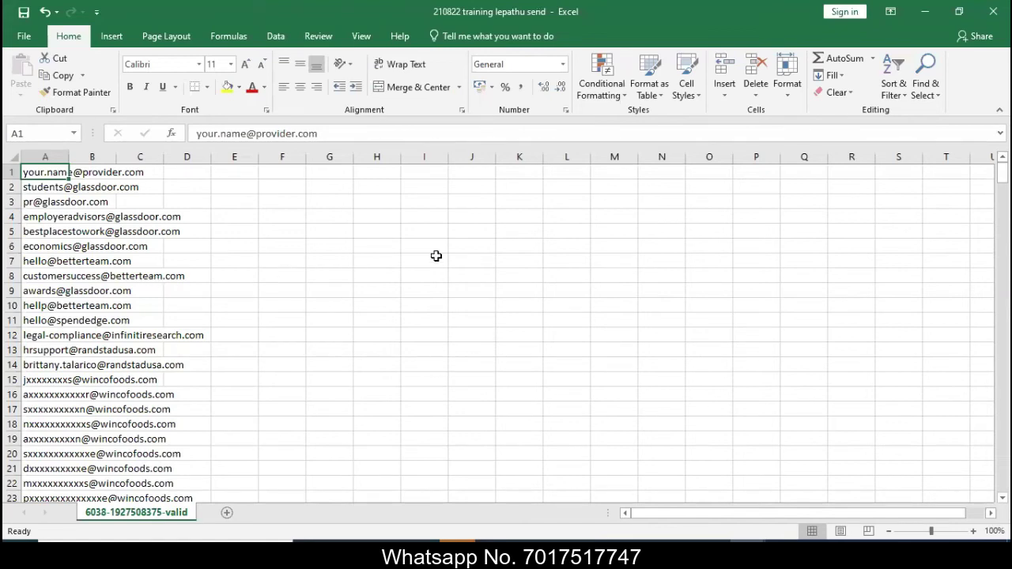
left_click(928, 16)
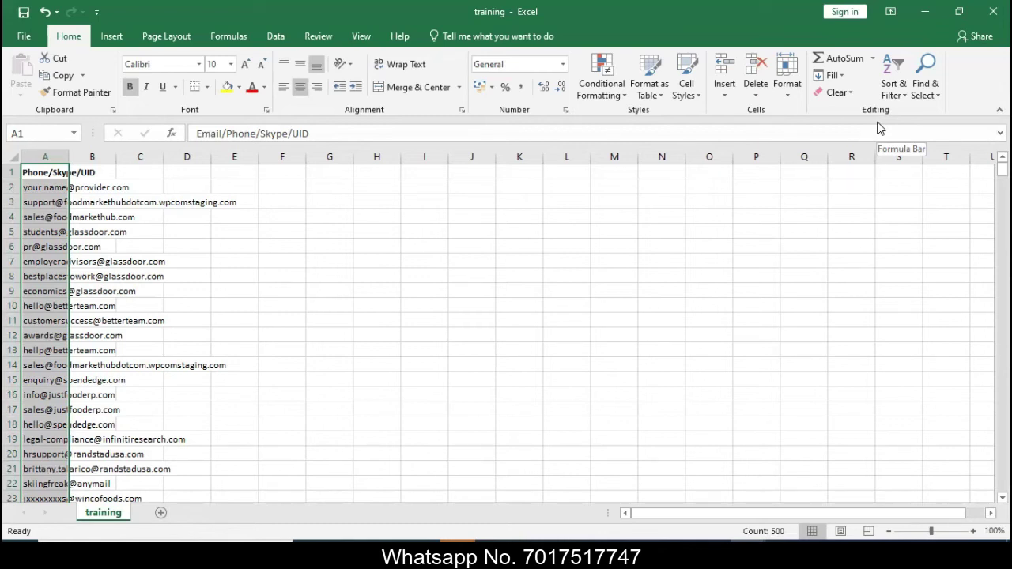
- Minimize the training workbook and open the "Get a Free Sample of USFDA Approved Herbal Tea" Word document from kyra's "whatsapp template" folder
left_click(761, 278)
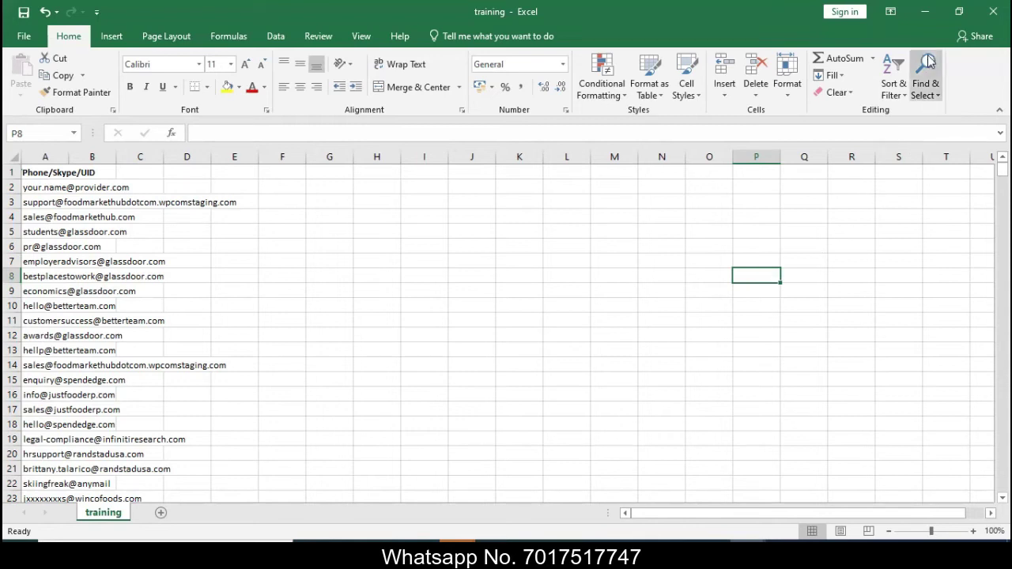
left_click(925, 16)
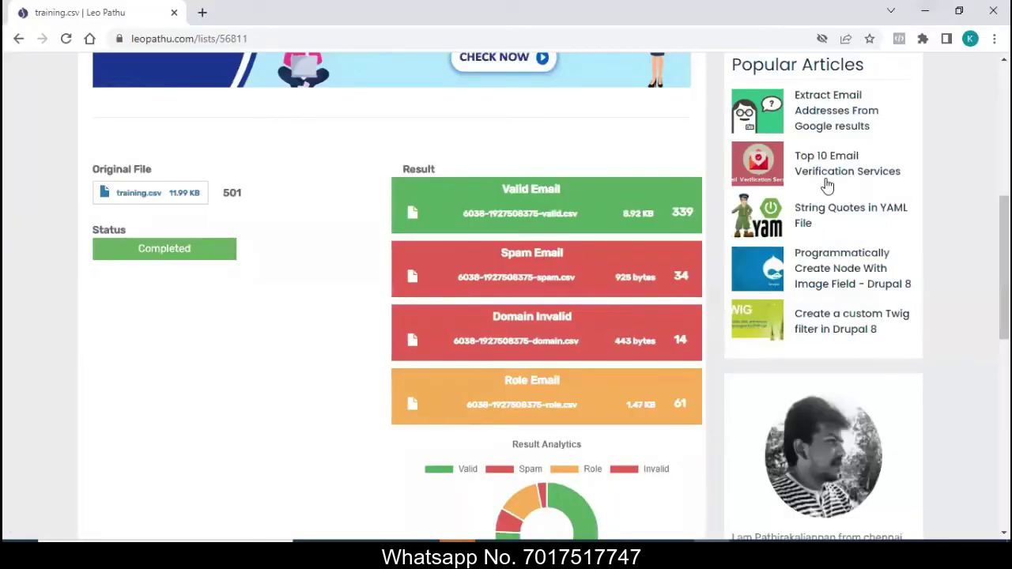
left_click(360, 541)
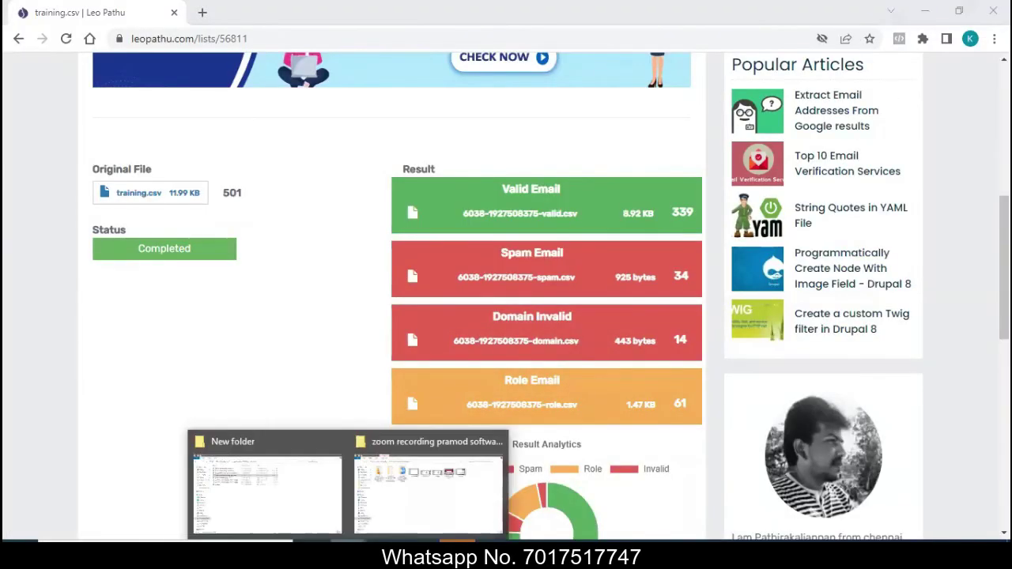
left_click(284, 502)
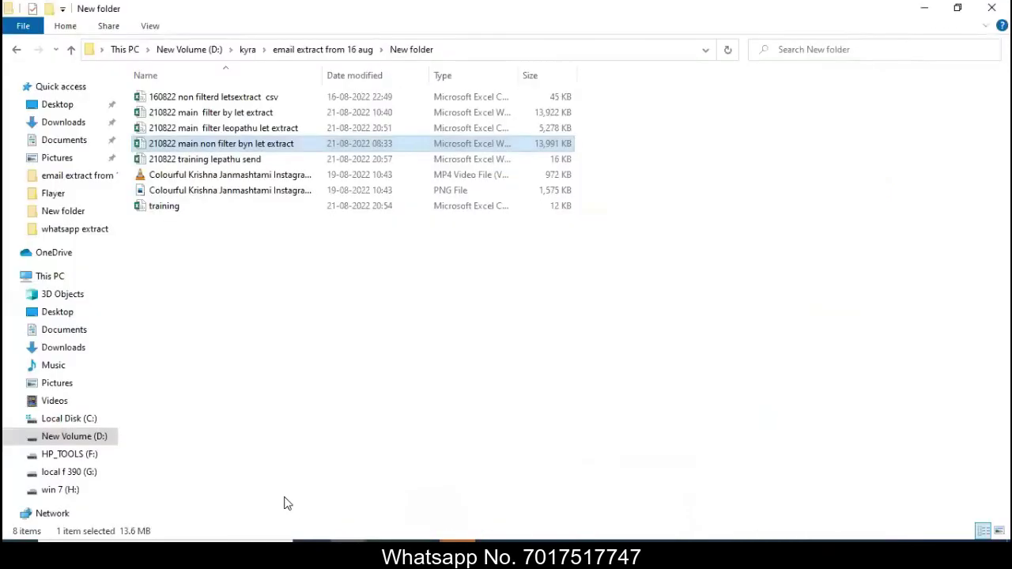
left_click(248, 49)
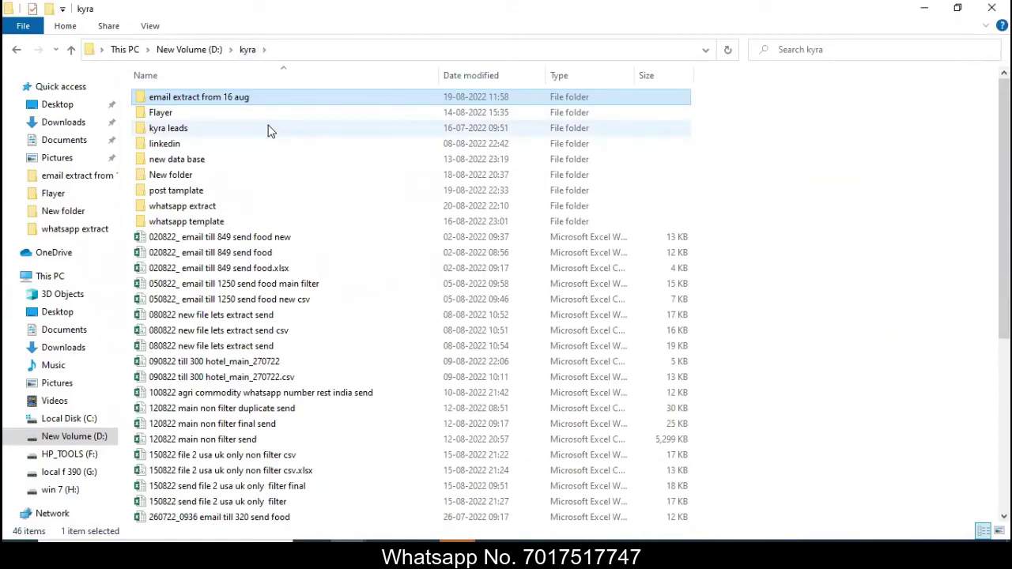
double_click(220, 222)
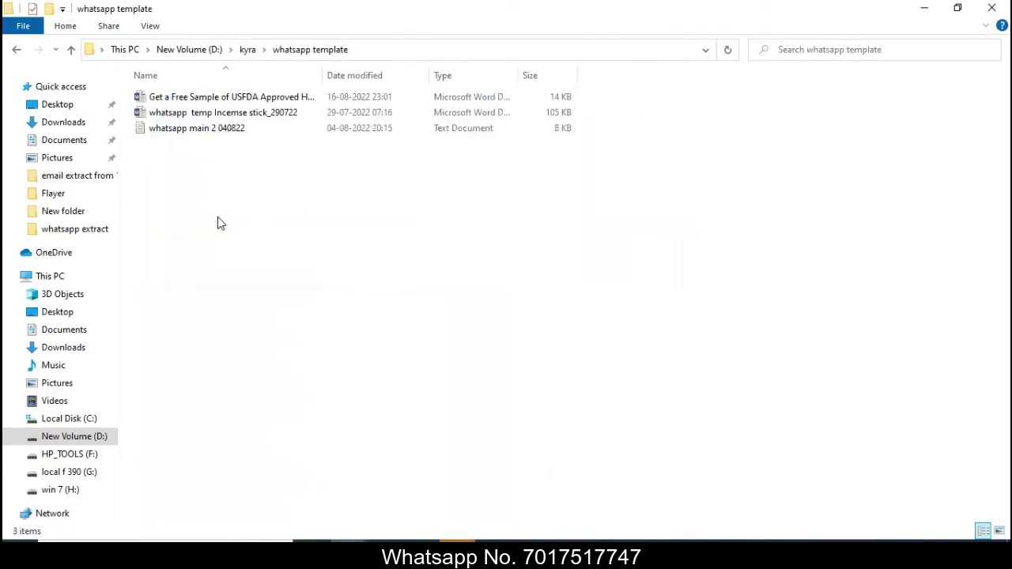
double_click(250, 98)
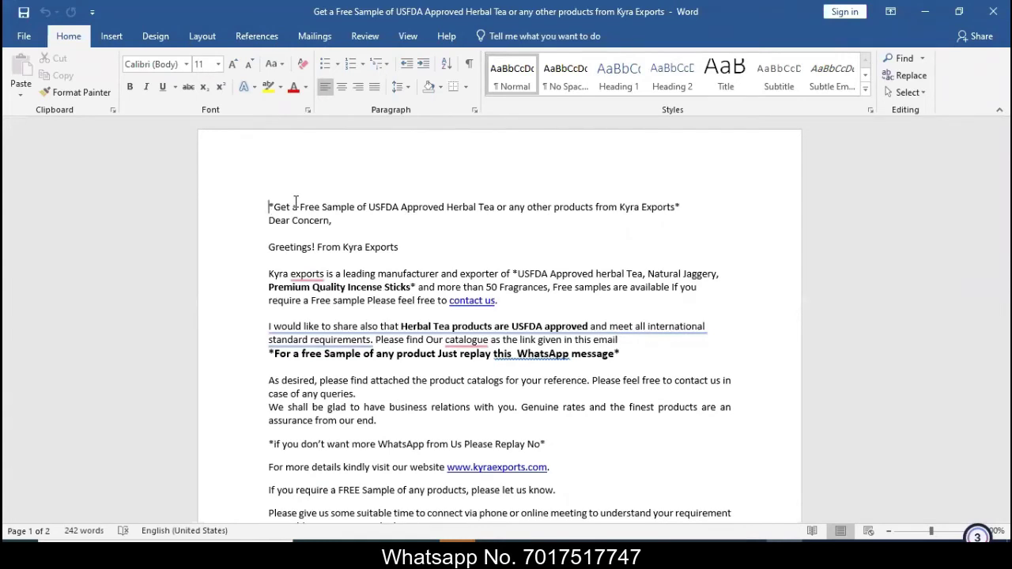
- Restore the Word window to a floating size, move it up and widen it to nearly the full screen width
left_click(958, 12)
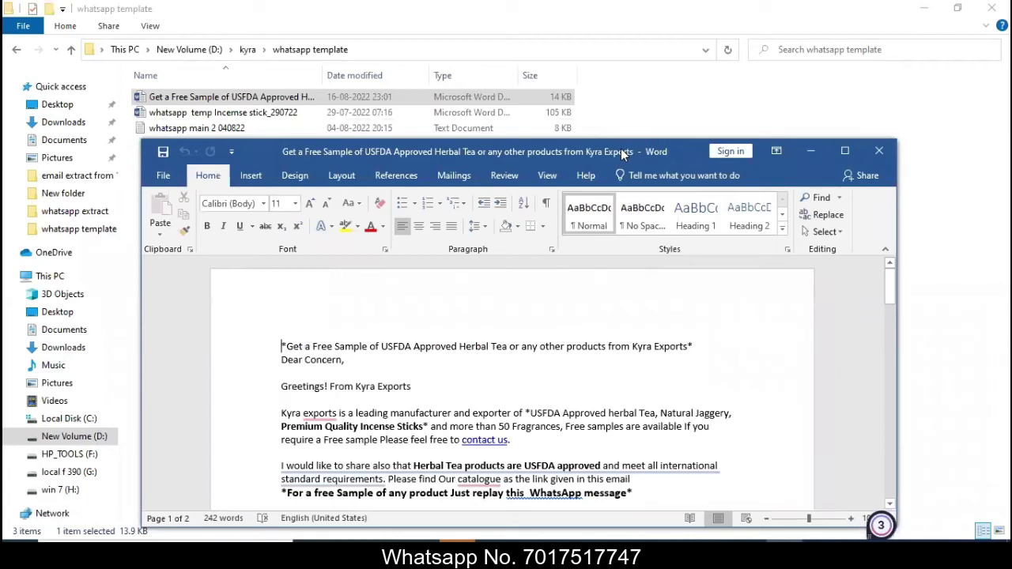
left_click_drag(621, 148, 615, 82)
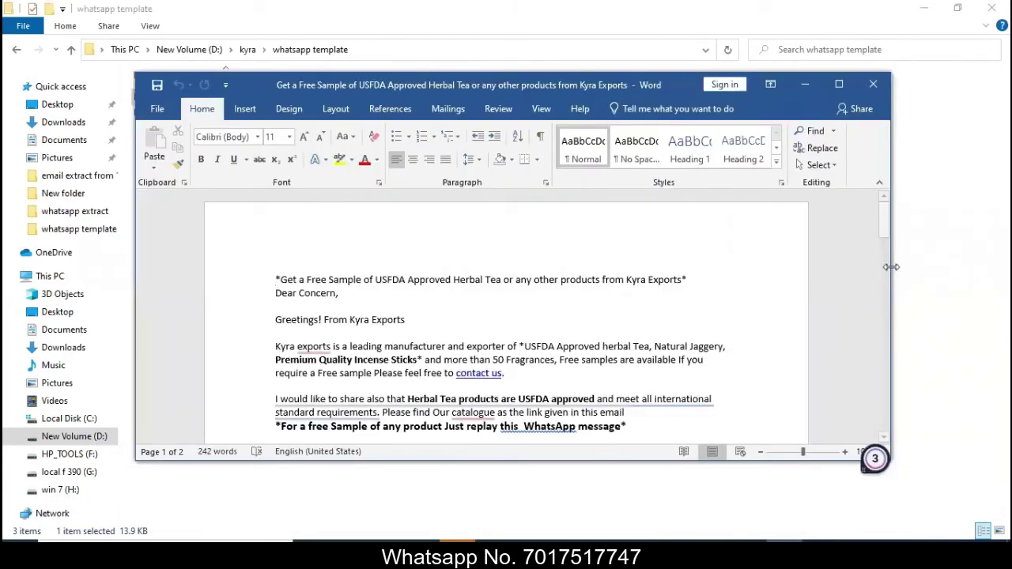
left_click_drag(892, 268, 1009, 280)
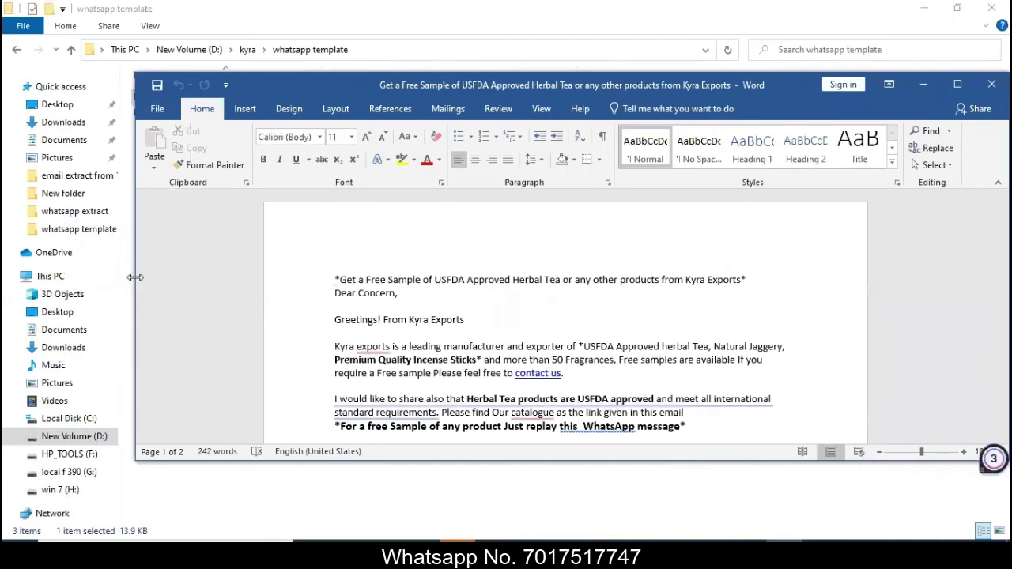
left_click_drag(136, 277, 13, 282)
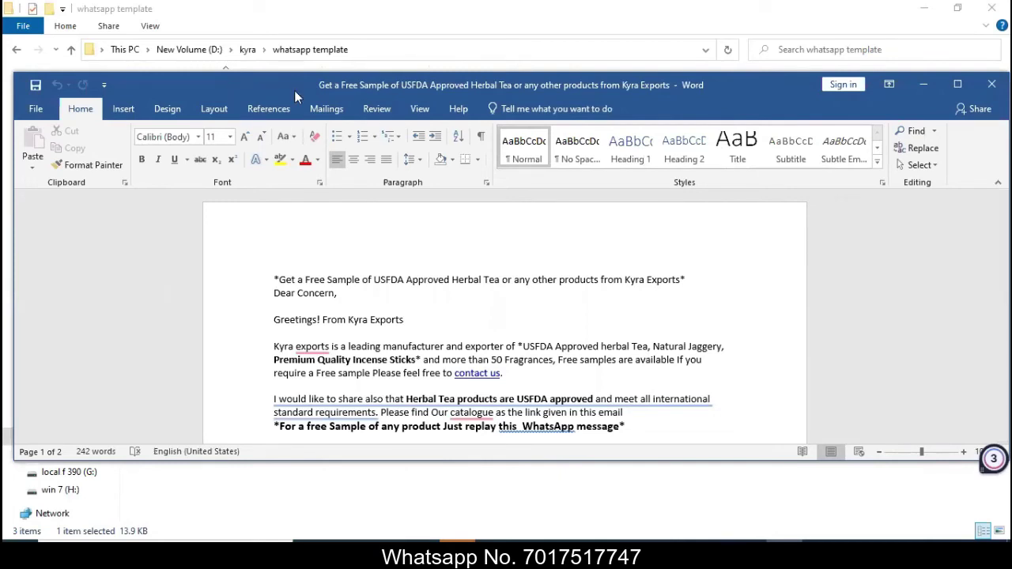
- Start a mail merge of the E-mail Messages type for the herbal tea document
left_click(317, 109)
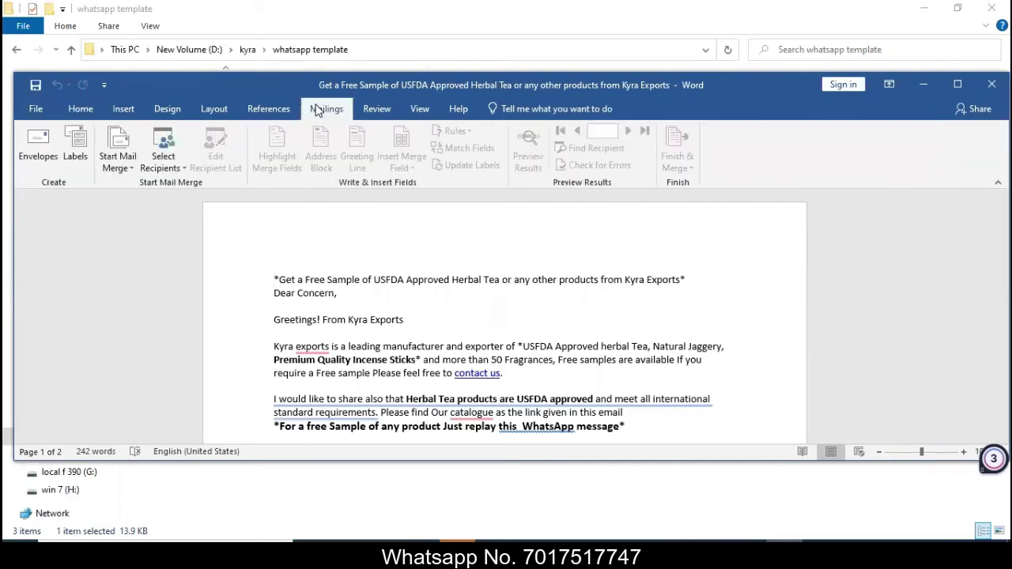
left_click(117, 166)
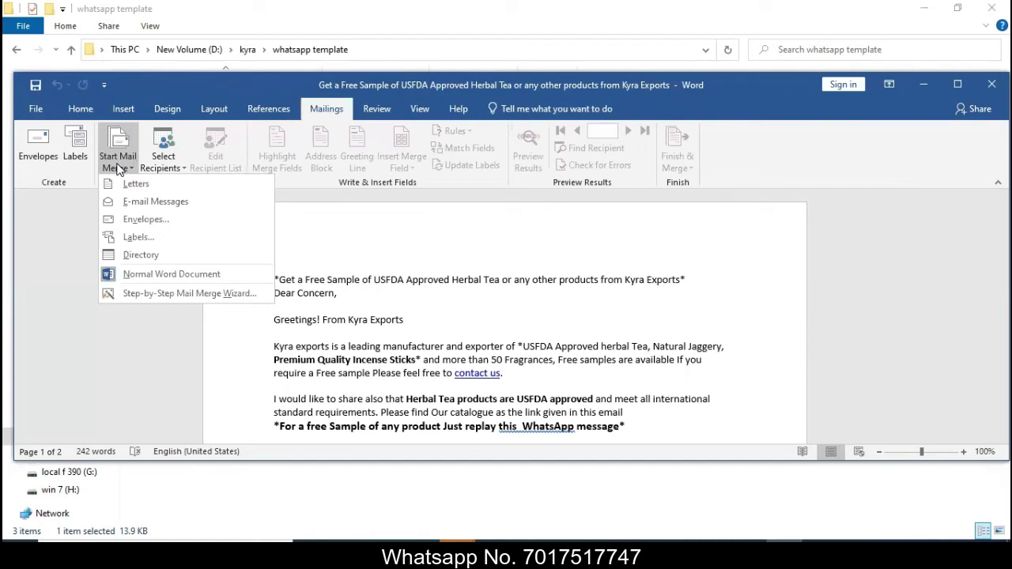
left_click(144, 201)
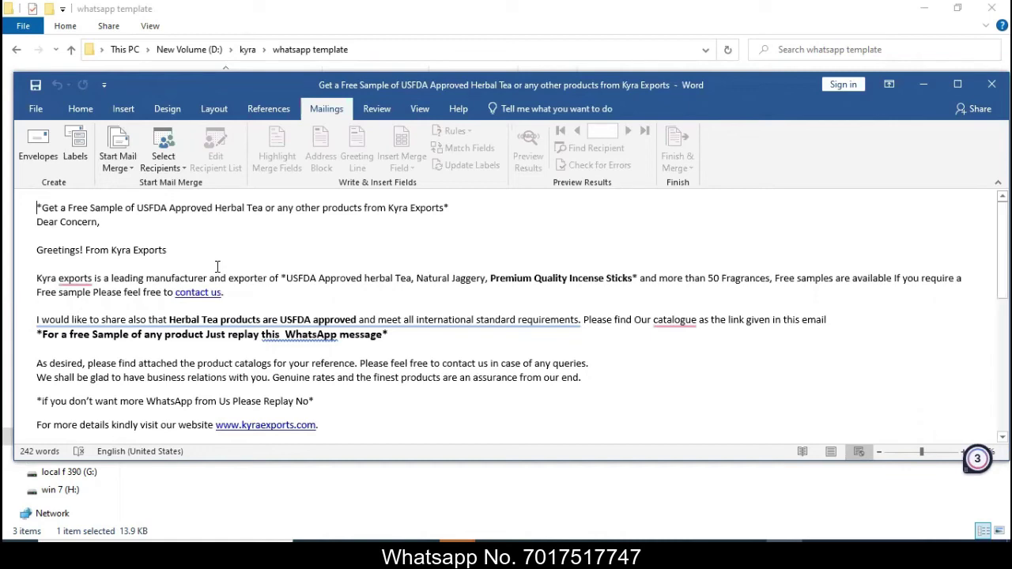
- Choose an existing list as mail merge recipients and browse to kyra > email extract from 16 aug > New folder on drive D
left_click(175, 151)
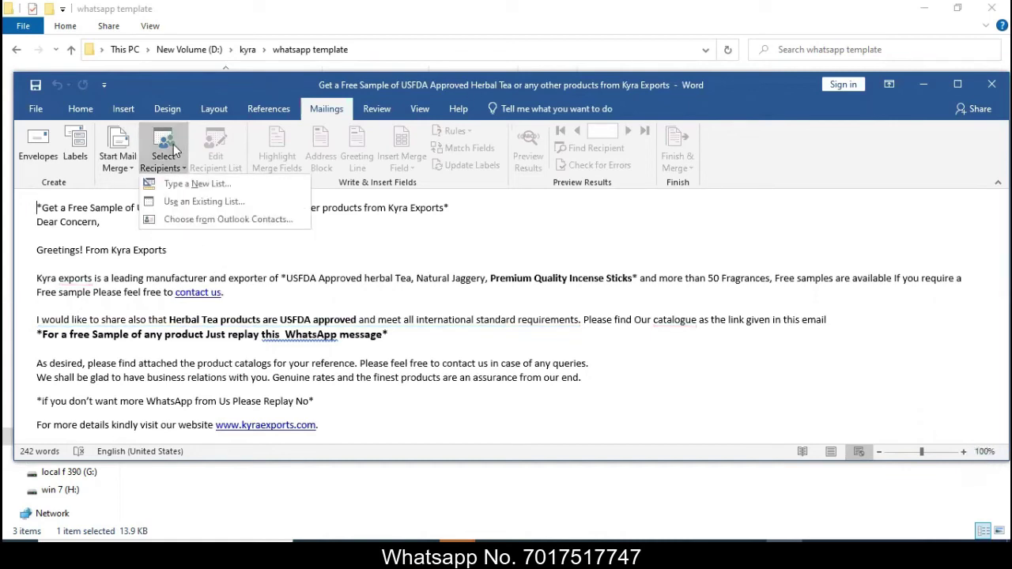
left_click(190, 202)
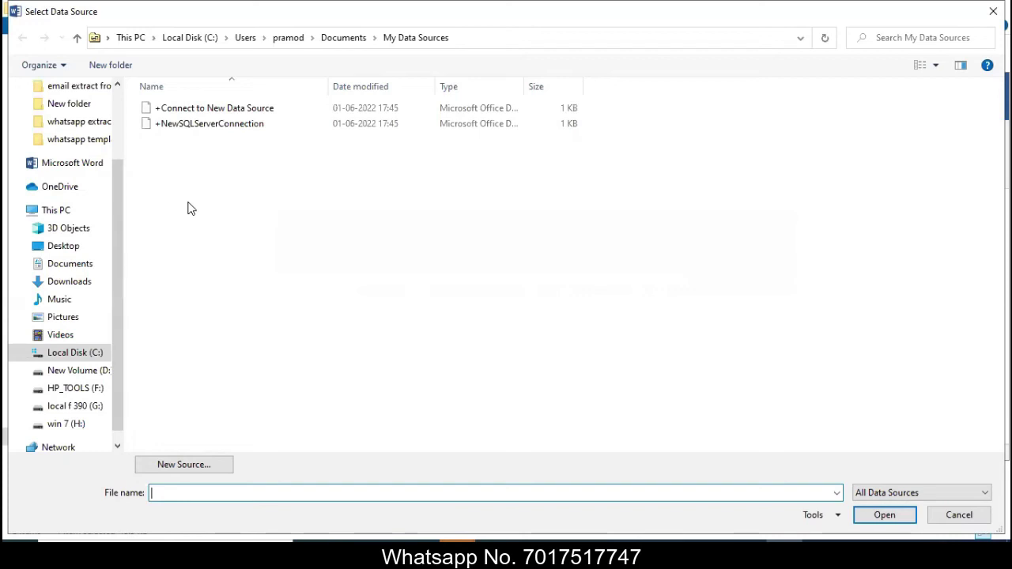
left_click(57, 374)
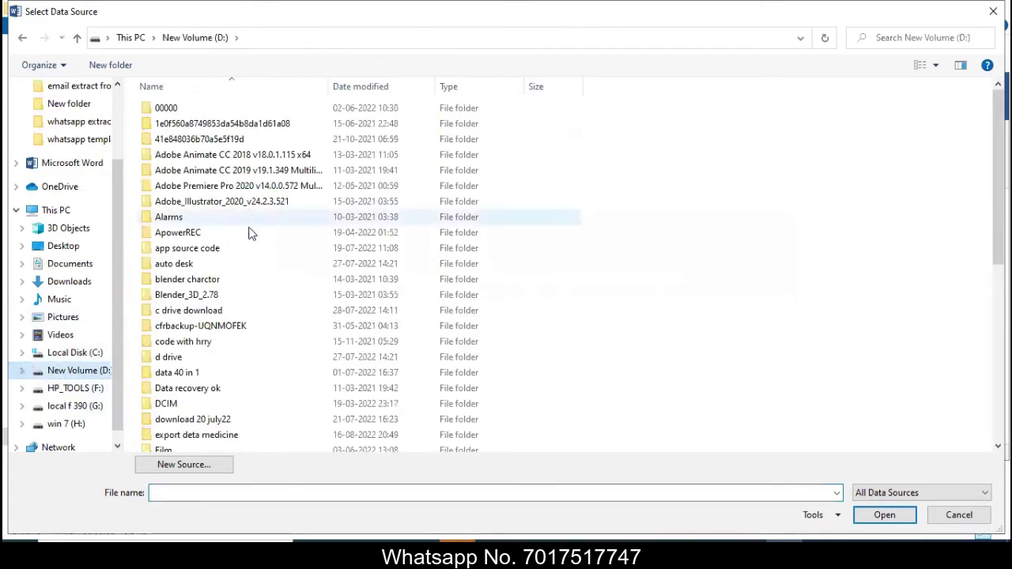
scroll(184, 403, "down", 3)
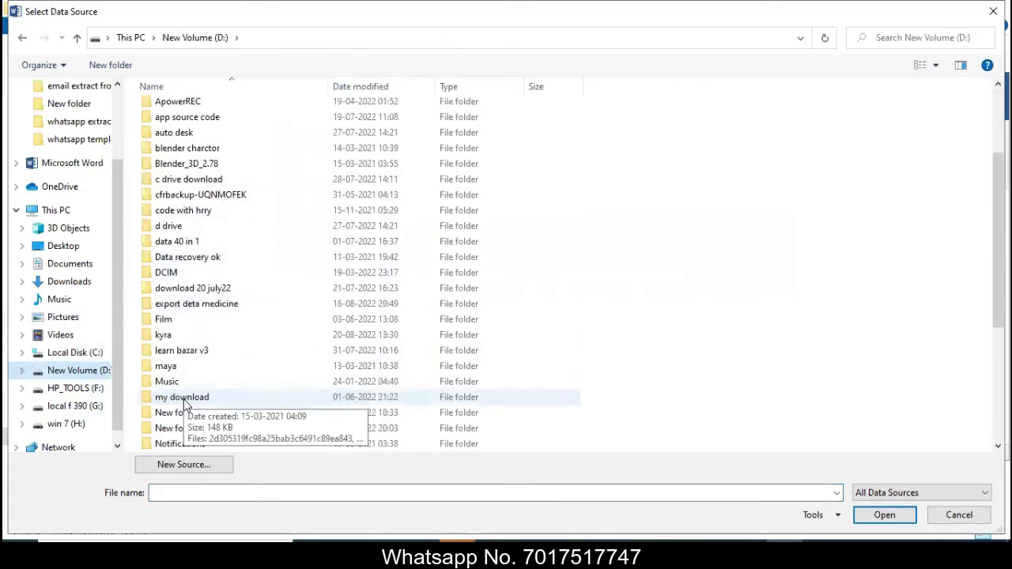
double_click(162, 334)
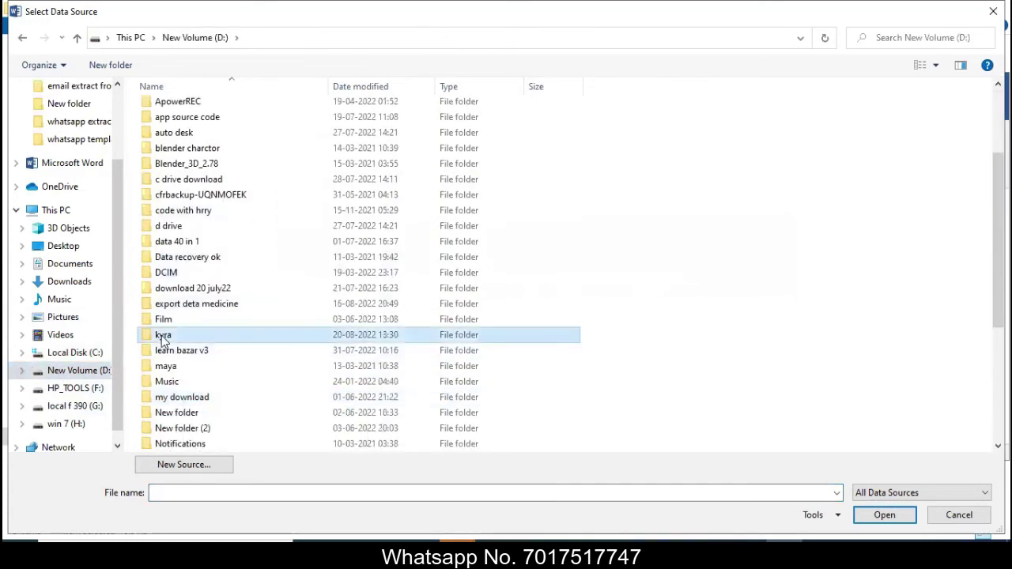
double_click(178, 111)
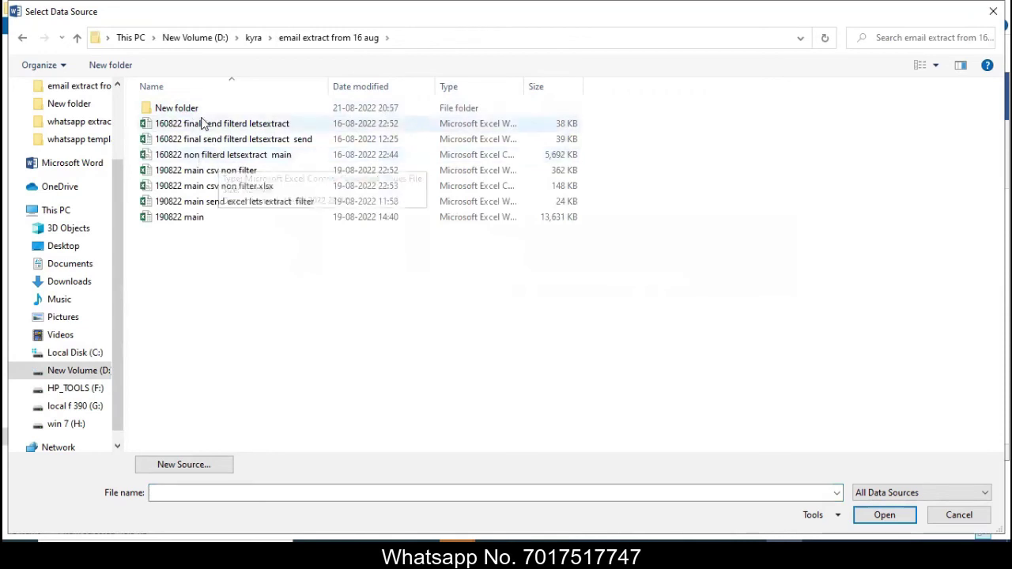
double_click(201, 111)
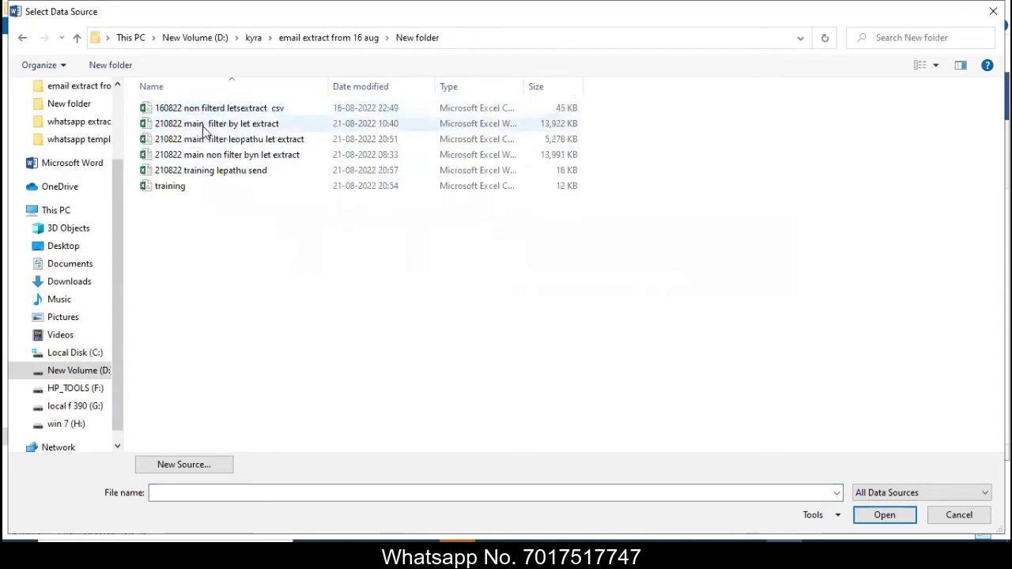
left_click(207, 132)
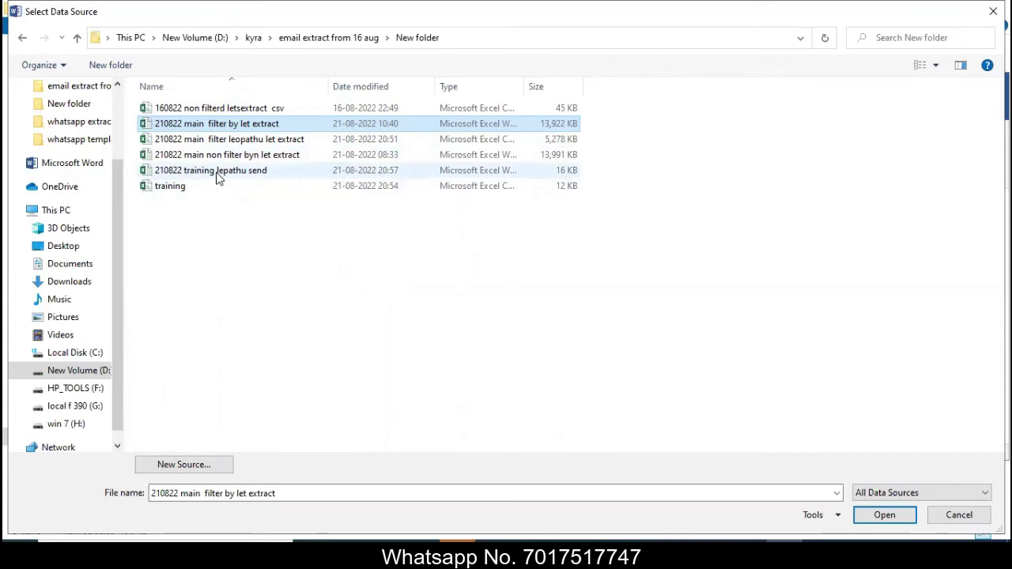
left_click(218, 179)
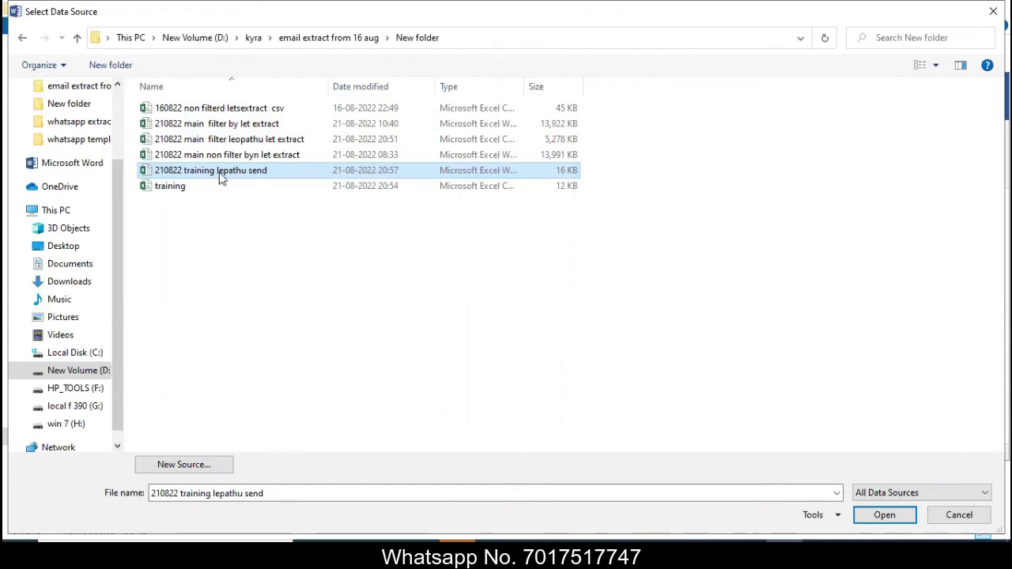
left_click(878, 514)
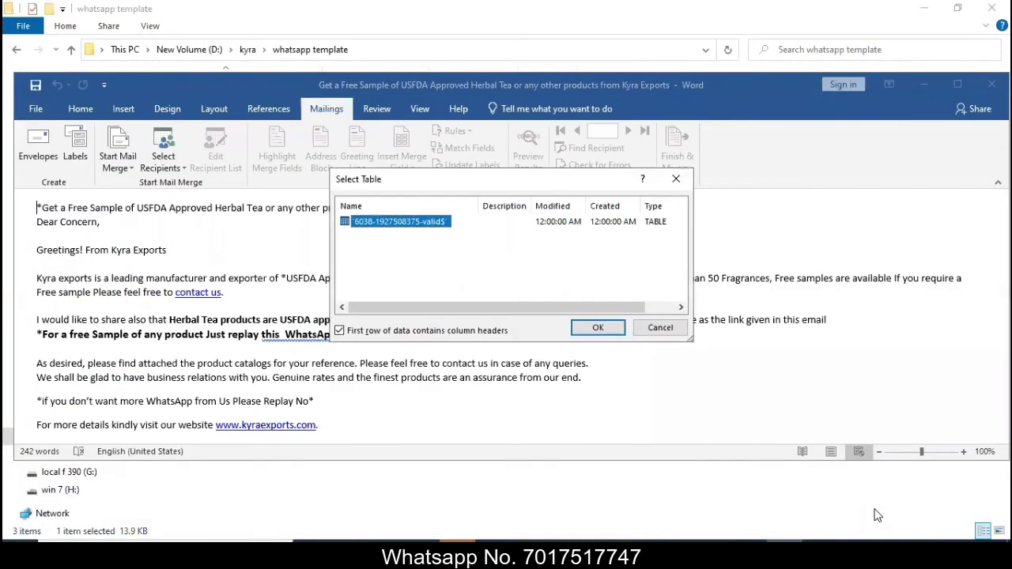
left_click(598, 329)
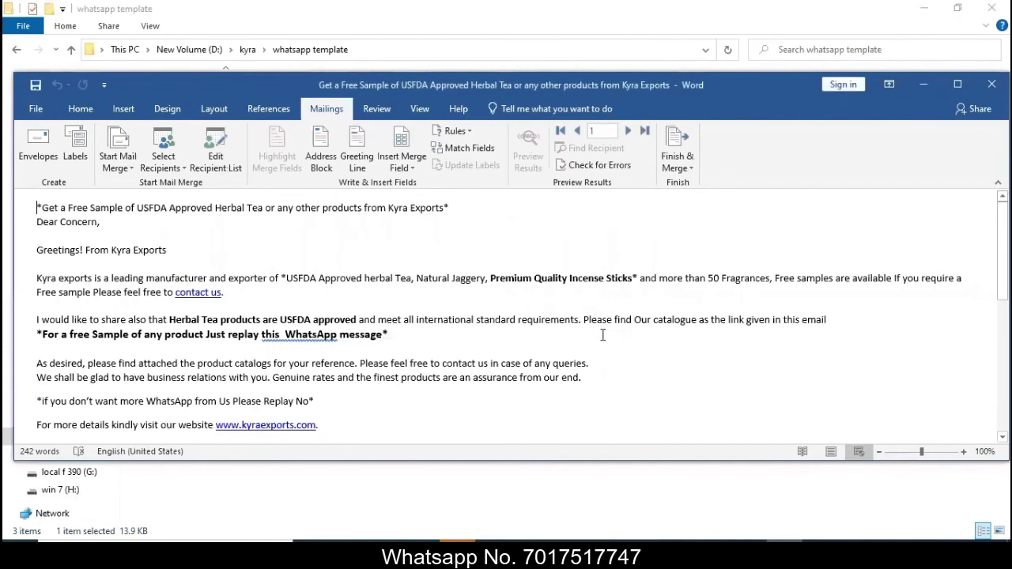
- View the Finish & Merge options for sending email messages, and close the Word document without saving
left_click(675, 161)
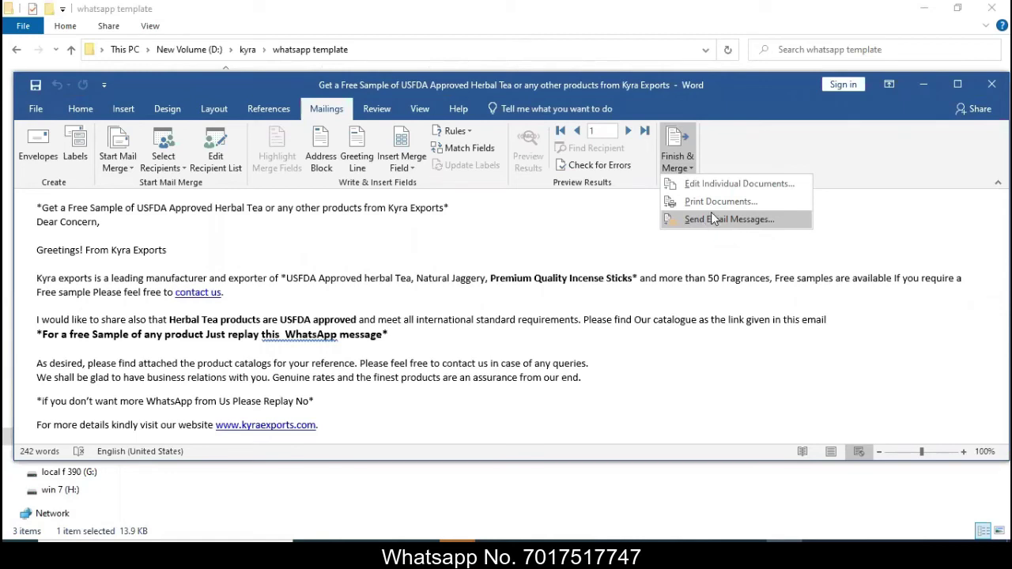
left_click(989, 87)
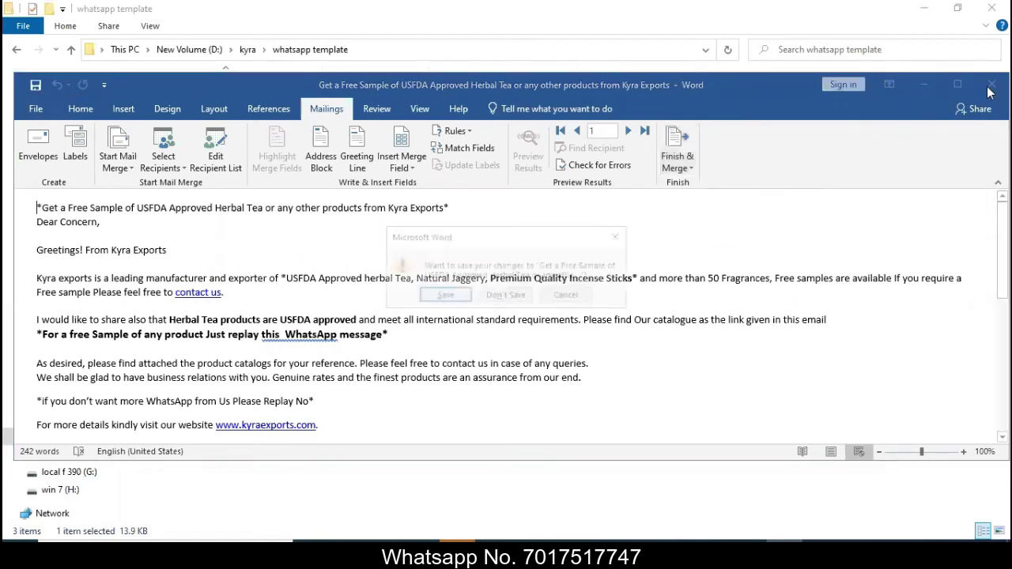
left_click(505, 296)
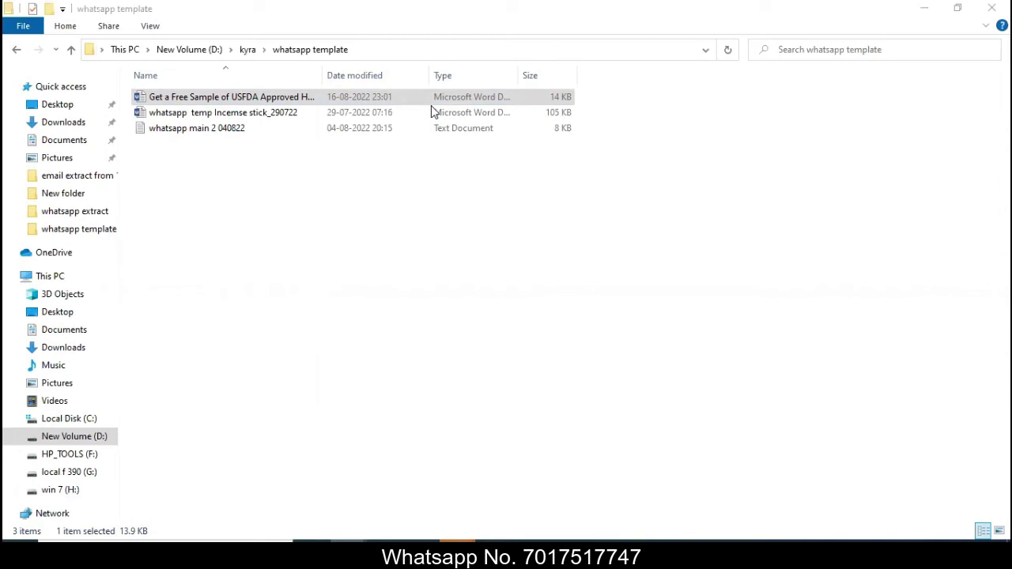
left_click(788, 404)
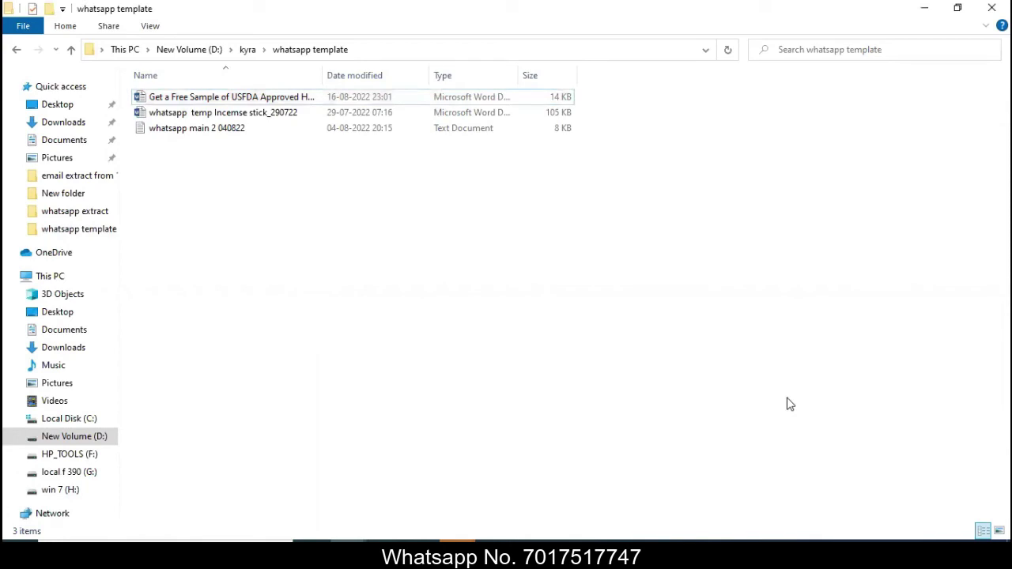
- Switch to Bot Master and close it, leaving the Google Maps Extractor window in view
left_click(495, 544)
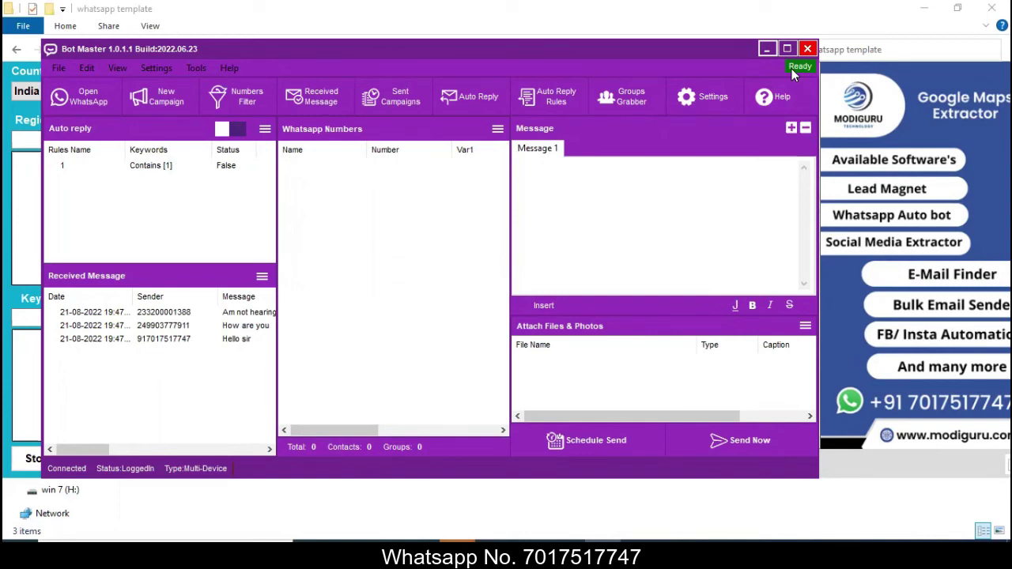
key("alt+F4")
left_click(528, 329)
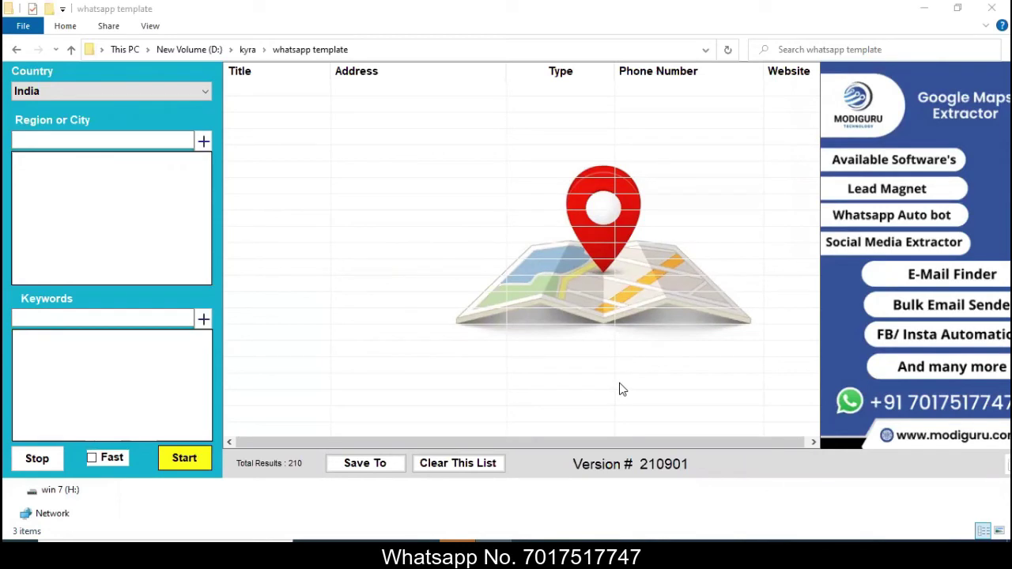
- Set the country to United Arab Emirates and add "dubai" to the region or city list
left_click(191, 93)
scroll(143, 239, "down", 10)
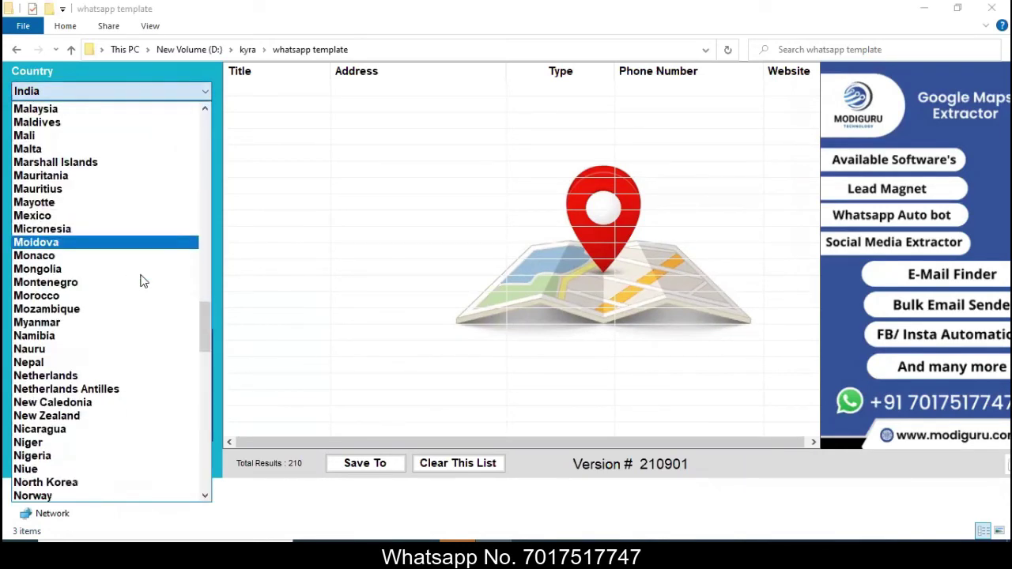
scroll(142, 282, "down", 20)
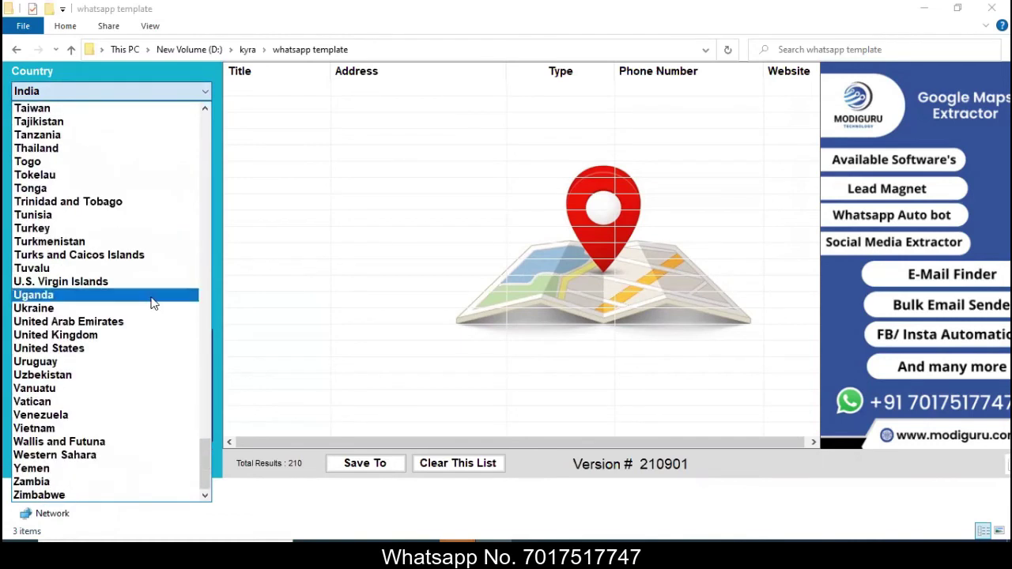
left_click(100, 322)
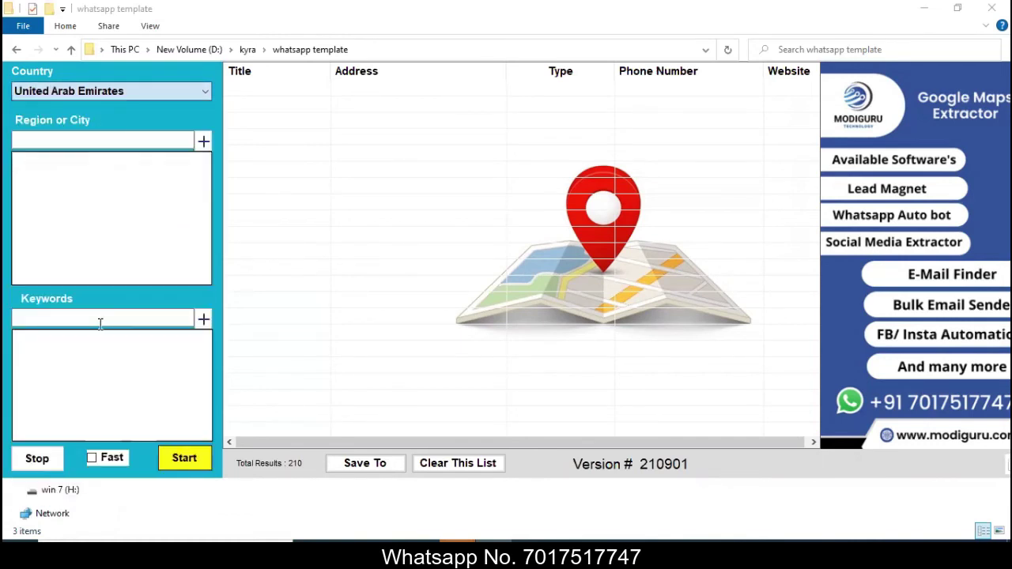
left_click(135, 139)
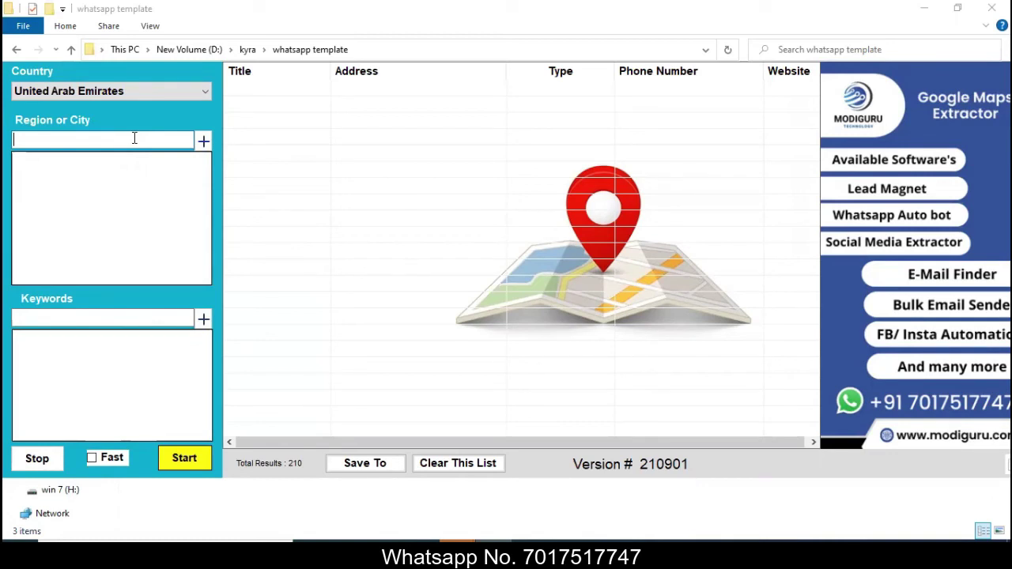
type("dubai")
left_click(205, 144)
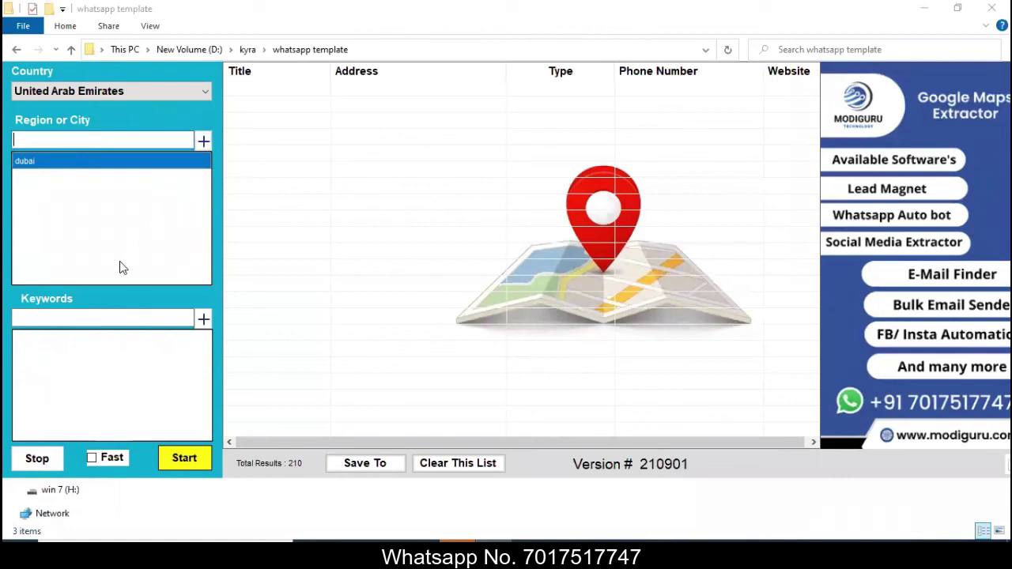
- Add the keyword "fruit", enable Fast mode, and start the Google Maps extraction
left_click(98, 316)
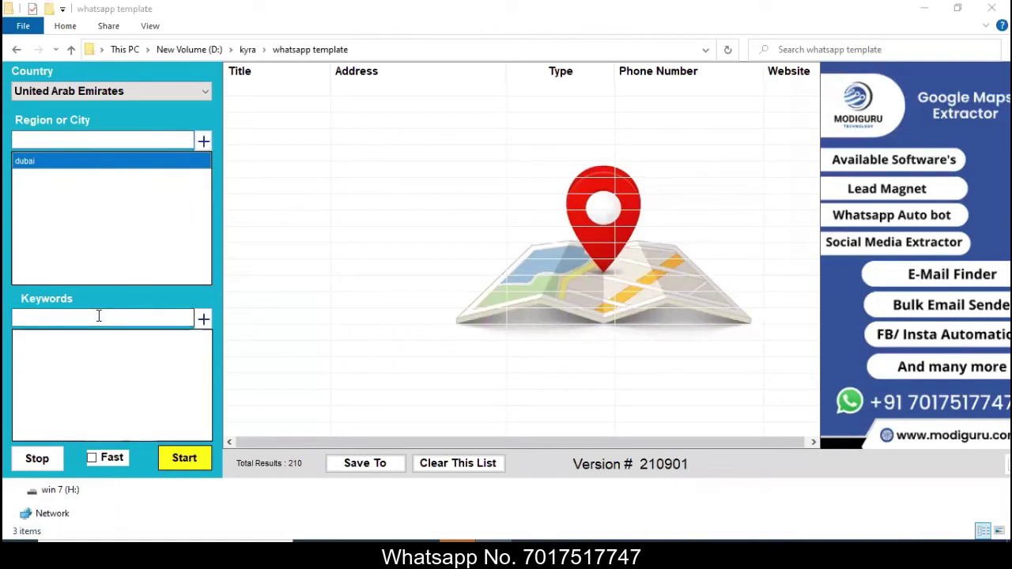
type("fruit")
left_click(202, 318)
left_click(91, 463)
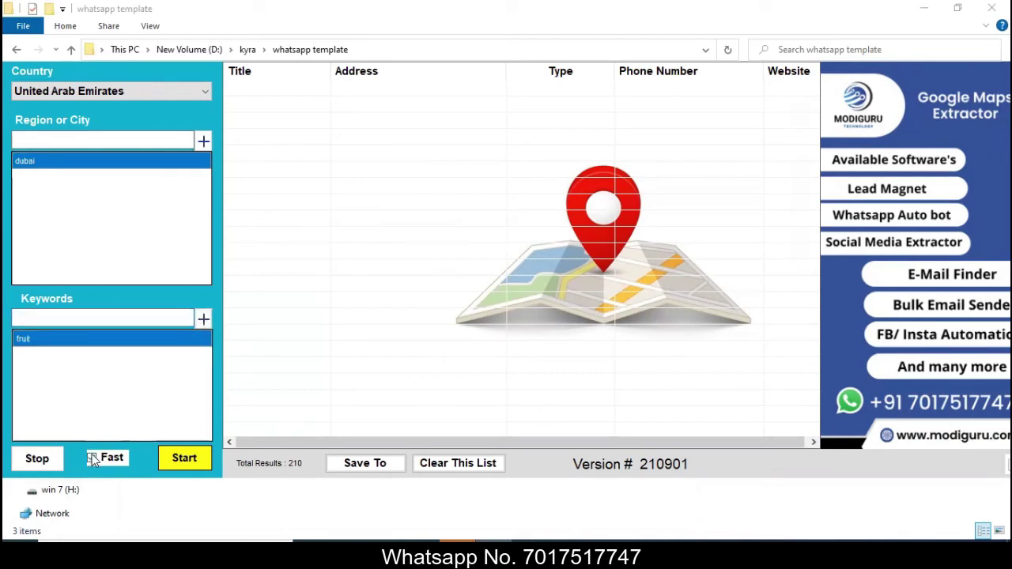
left_click(187, 460)
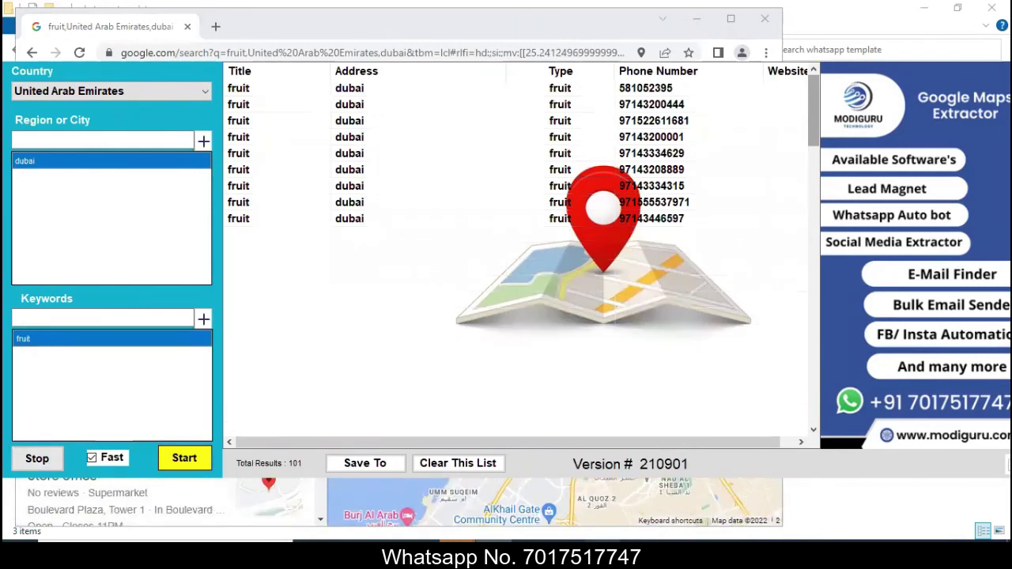
- Switch to Leads Magnet Pro and enter "granite supplier" as the product keyword
mouse_move(712, 552)
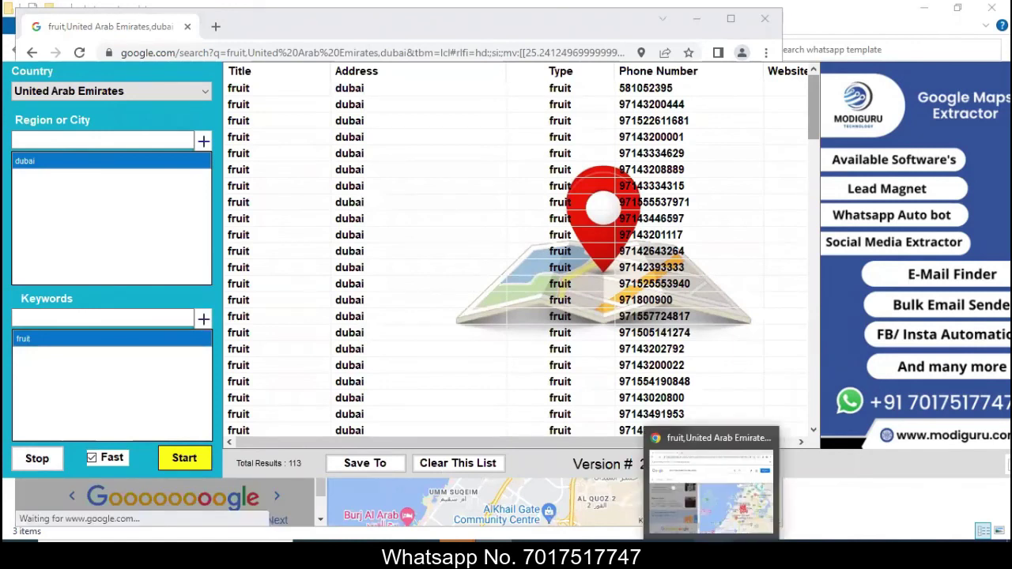
mouse_move(530, 552)
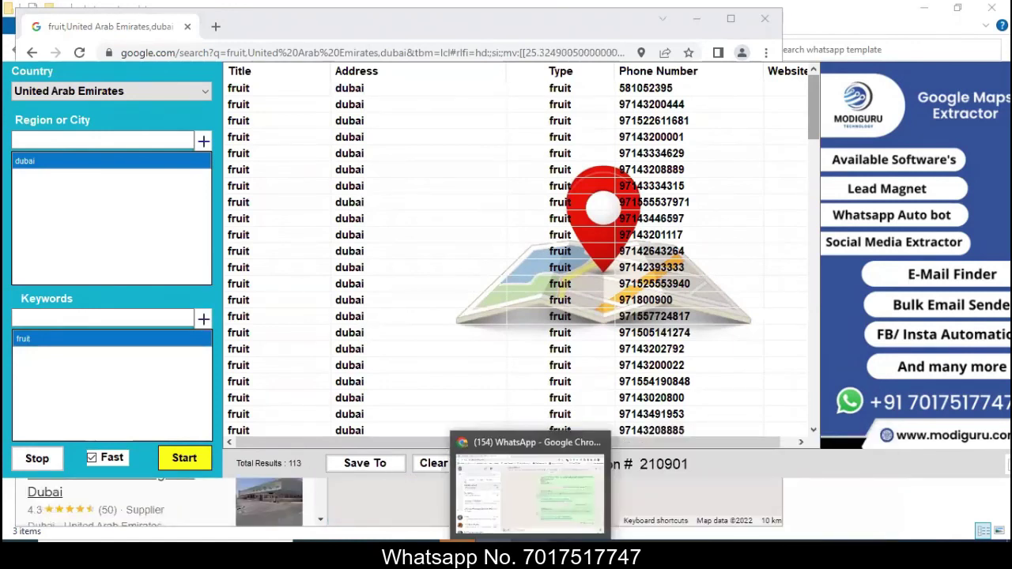
mouse_move(471, 552)
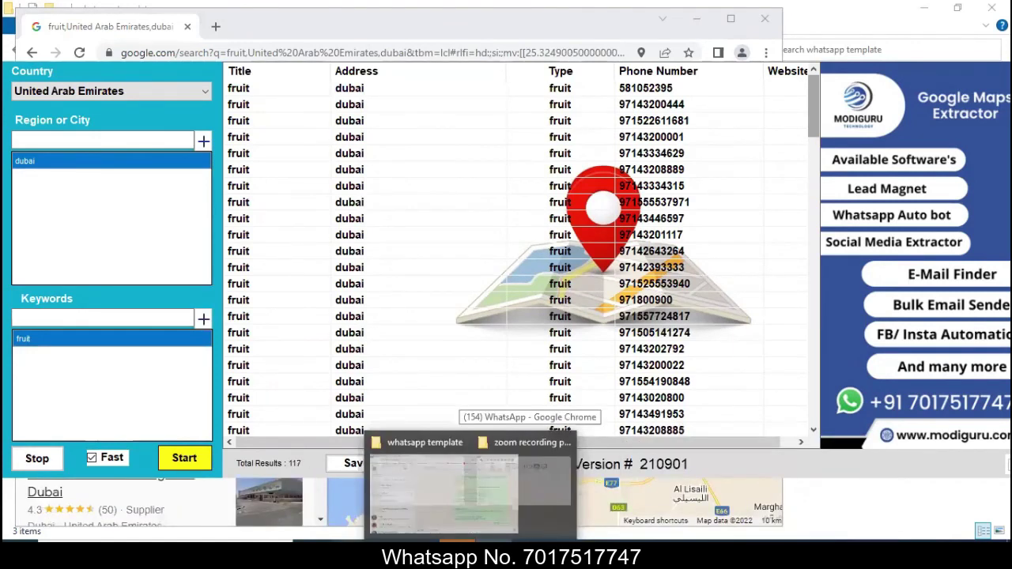
mouse_move(351, 552)
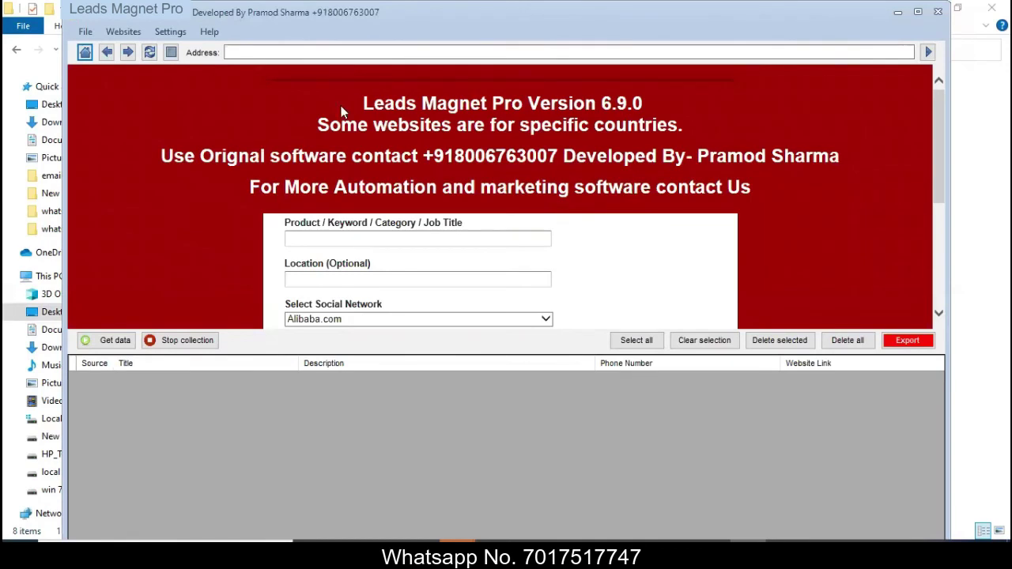
left_click(383, 240)
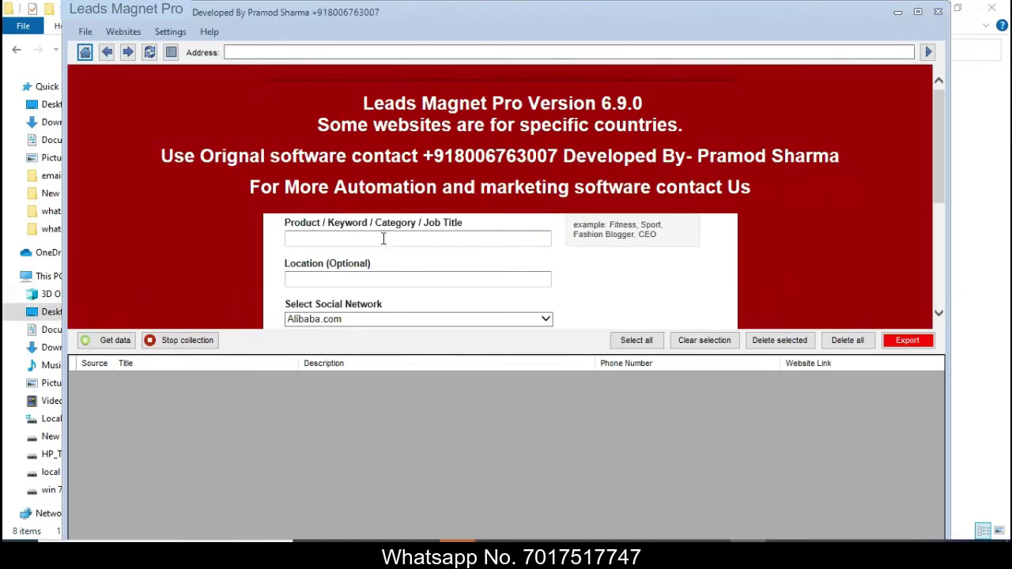
left_click(383, 239)
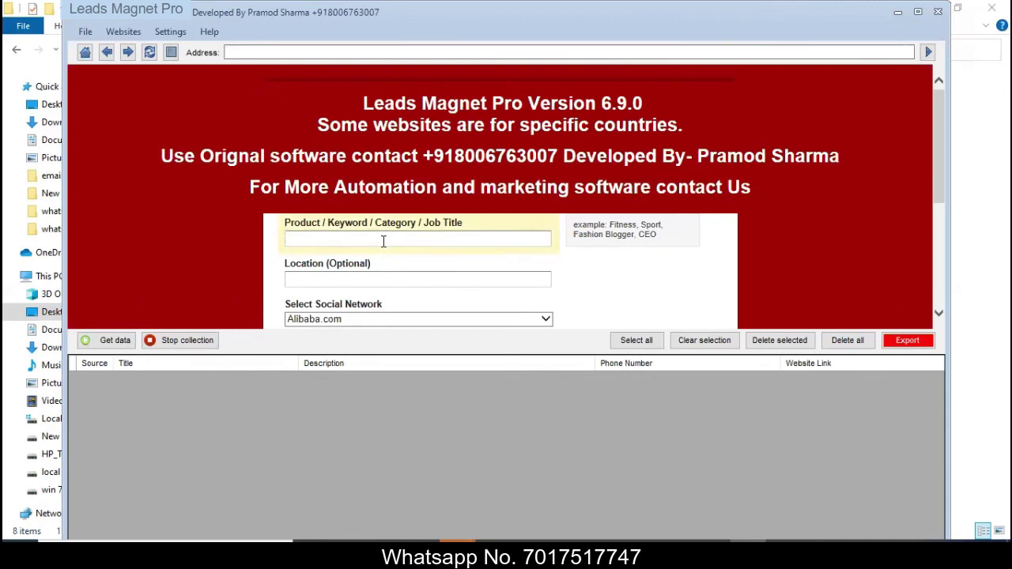
left_click(383, 241)
type("grani")
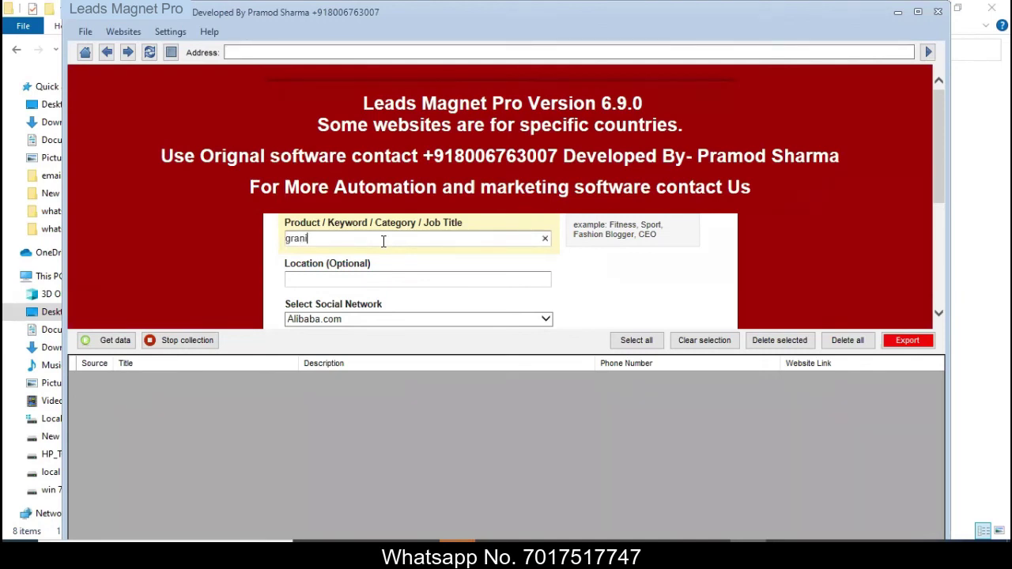
type("t")
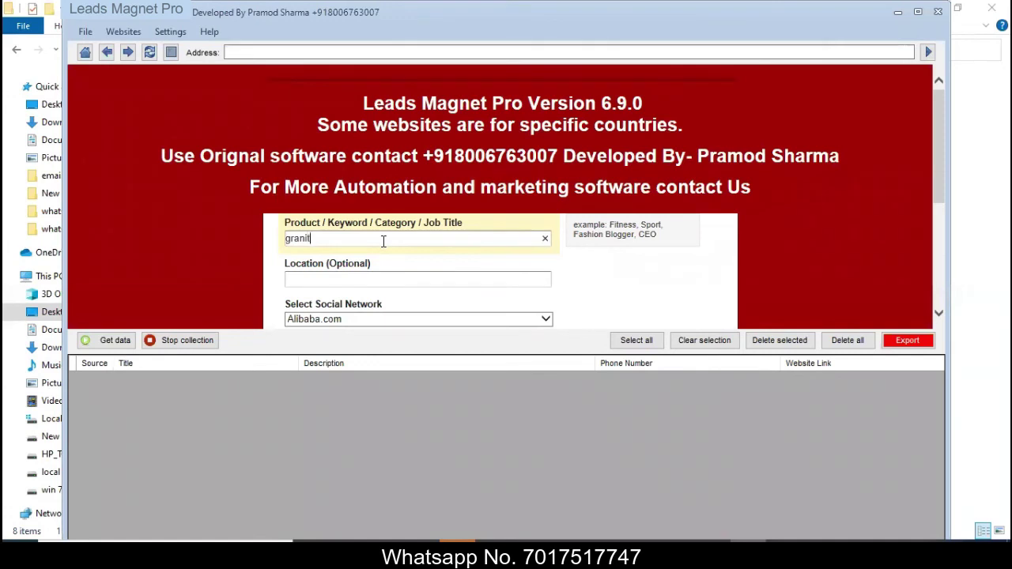
type("e supplier")
- Choose Alibaba.com as the social network to search
scroll(380, 244, "down", 1)
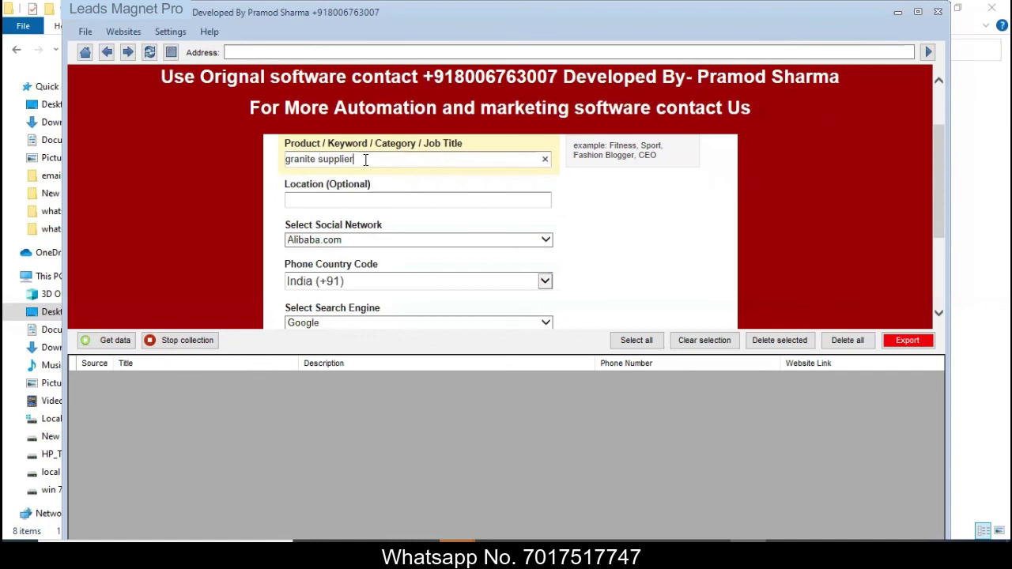
left_click(366, 160)
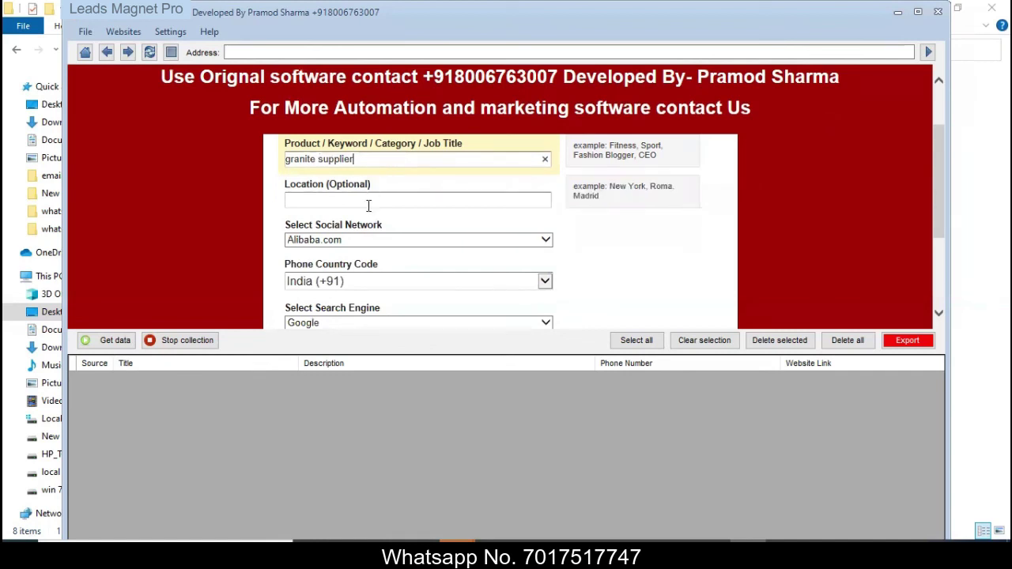
left_click(367, 239)
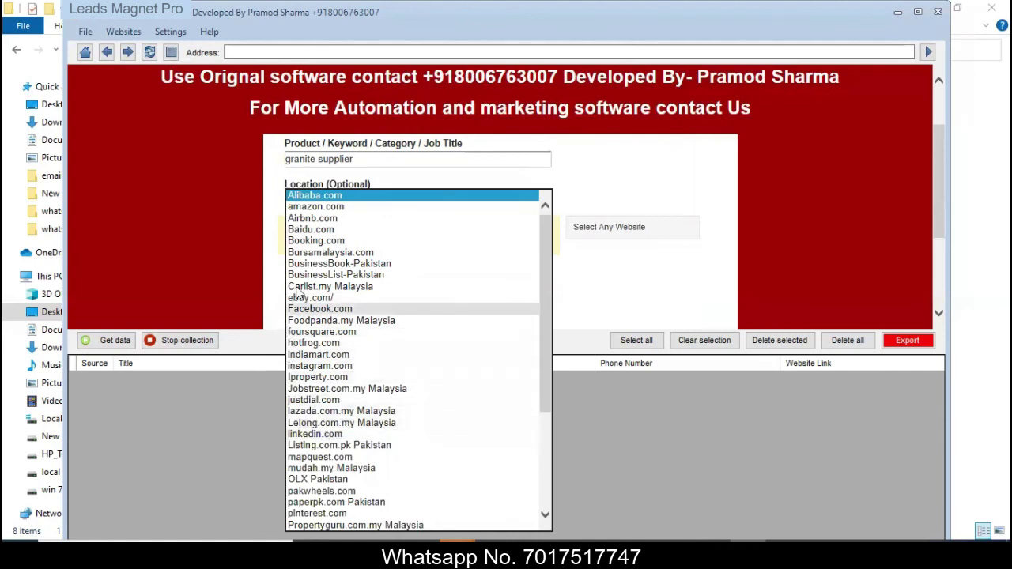
left_click(299, 199)
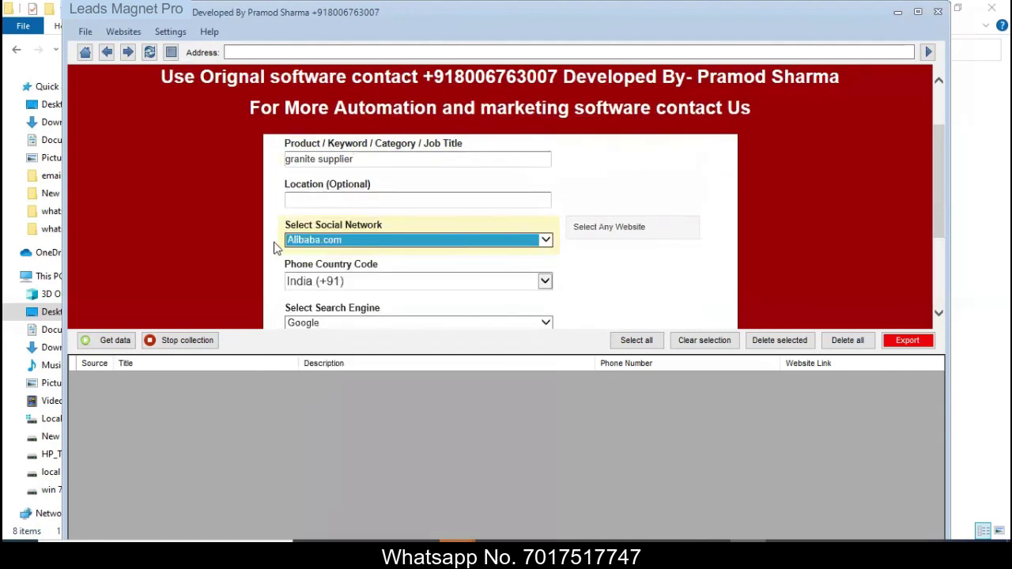
- Set the phone country code to United Arab Emirates (+971)
scroll(277, 251, "down", 1)
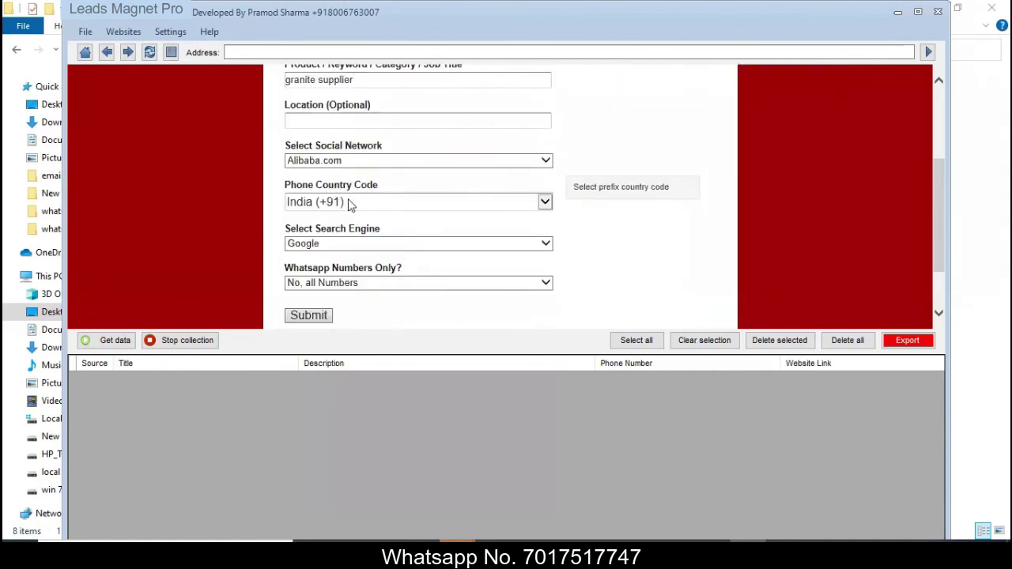
left_click(351, 202)
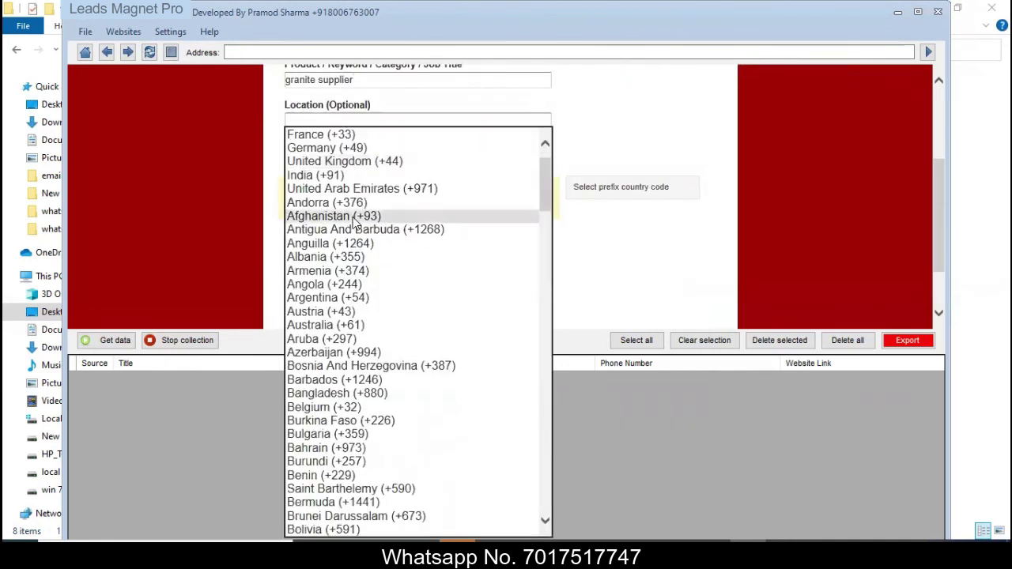
scroll(352, 212, "down", 19)
scroll(354, 226, "down", 15)
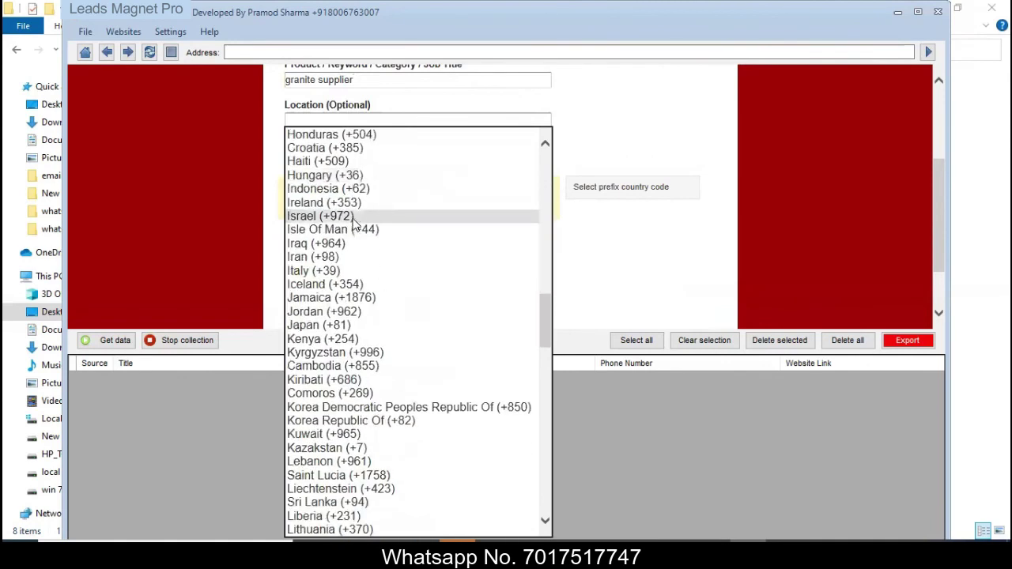
scroll(354, 225, "up", 7)
scroll(353, 225, "up", 10)
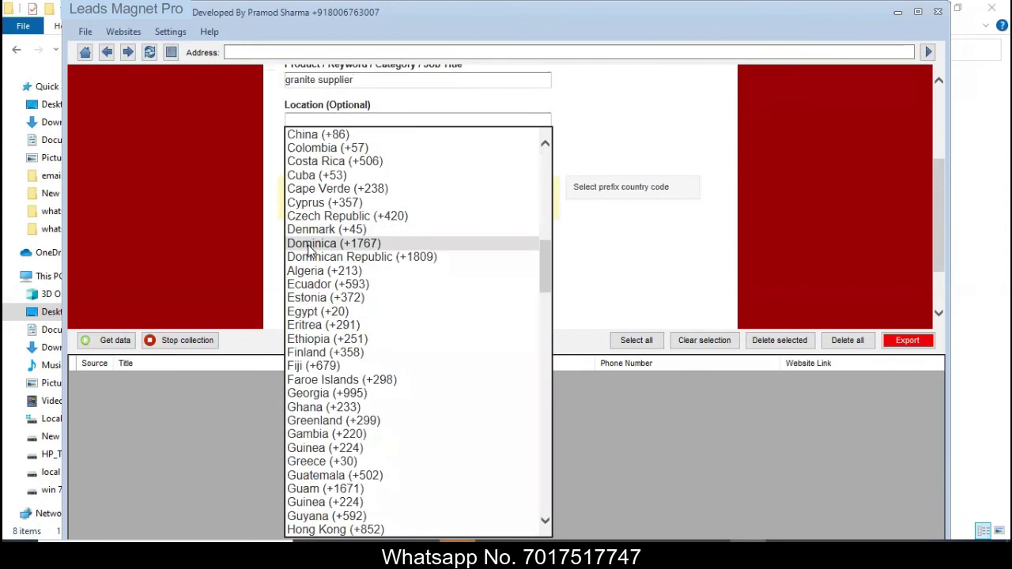
scroll(313, 251, "down", 20)
scroll(313, 257, "down", 6)
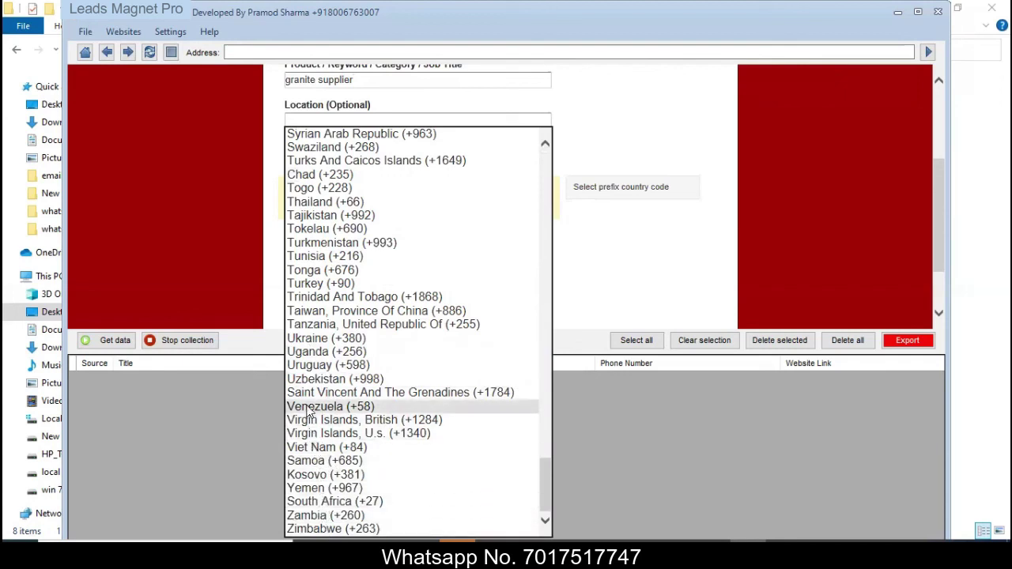
scroll(310, 348, "up", 1)
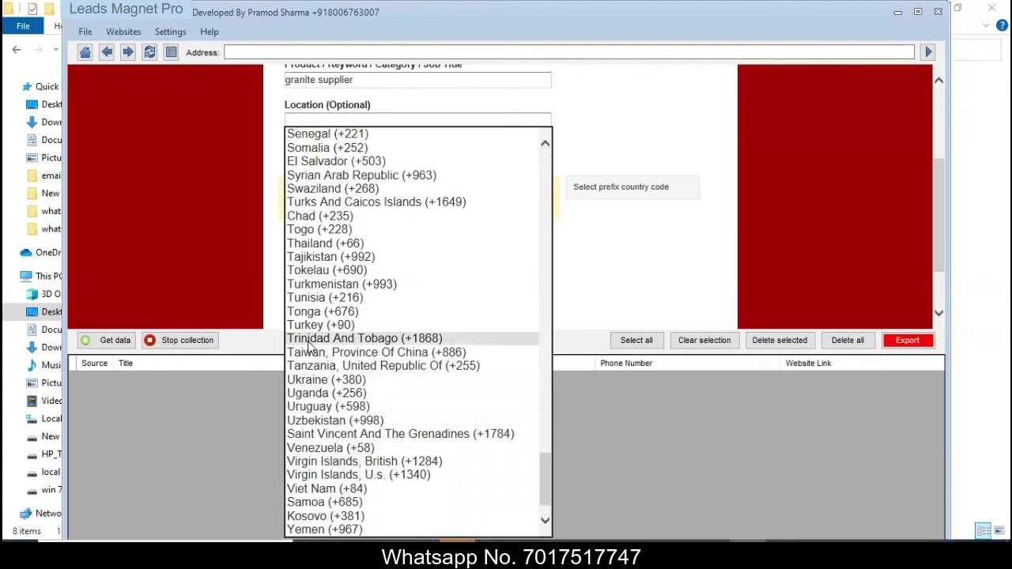
scroll(310, 347, "up", 5)
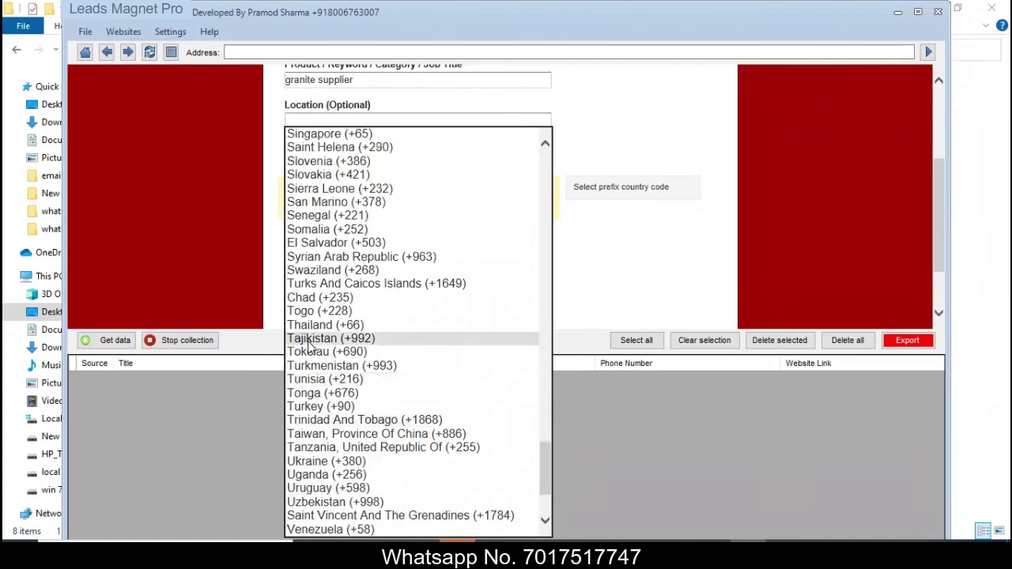
scroll(310, 348, "up", 14)
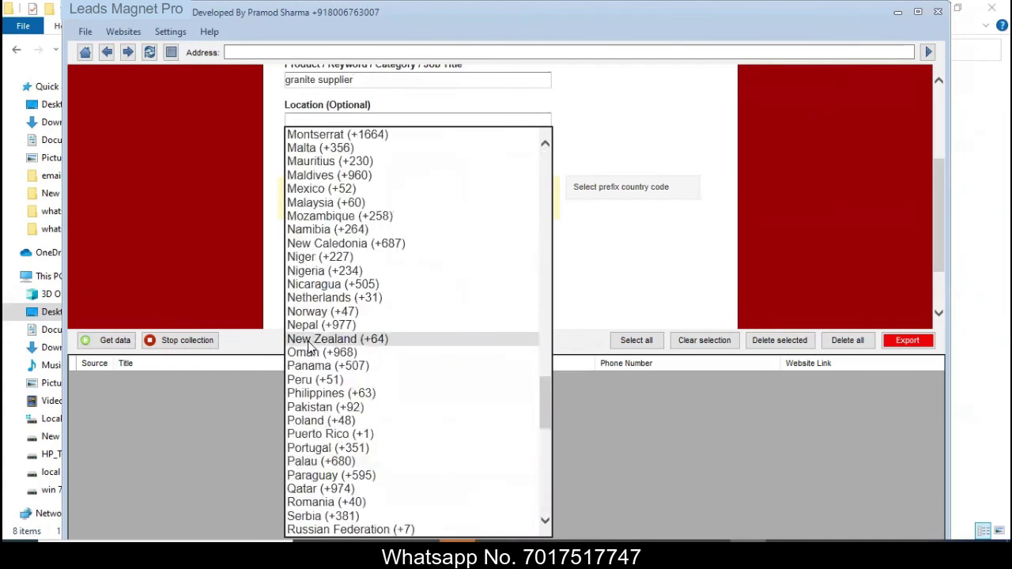
scroll(310, 348, "up", 11)
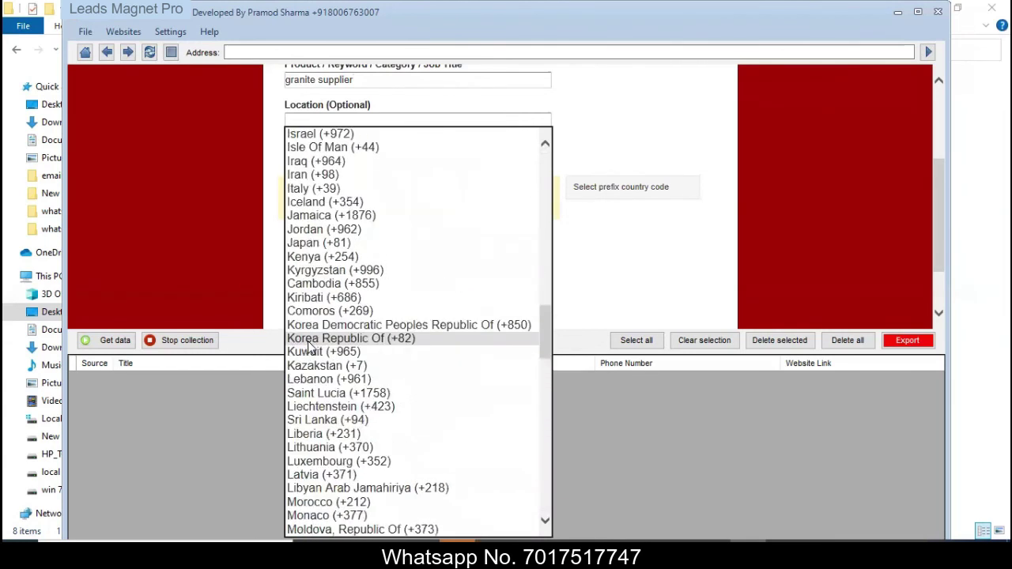
scroll(310, 348, "up", 10)
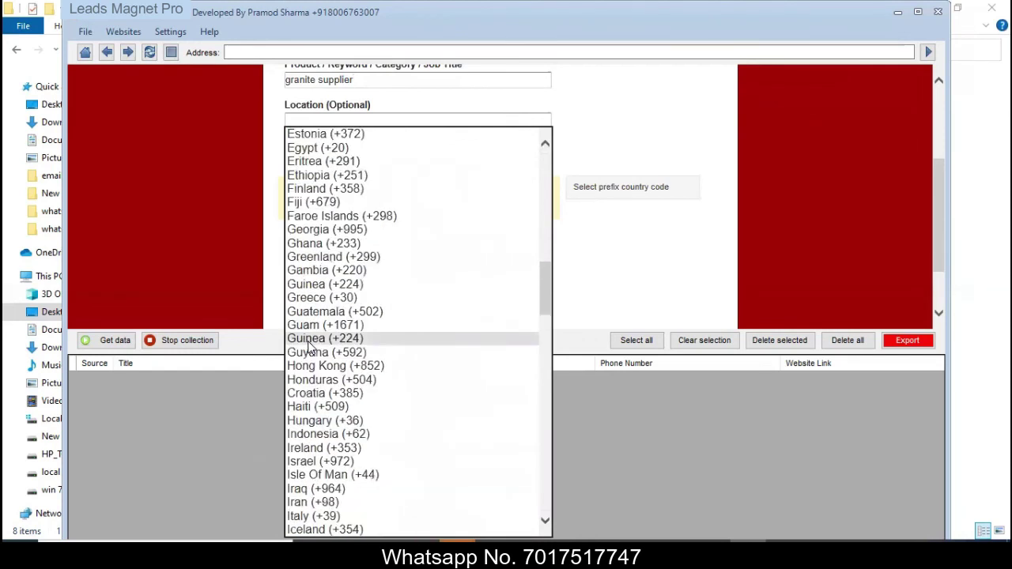
scroll(310, 348, "up", 14)
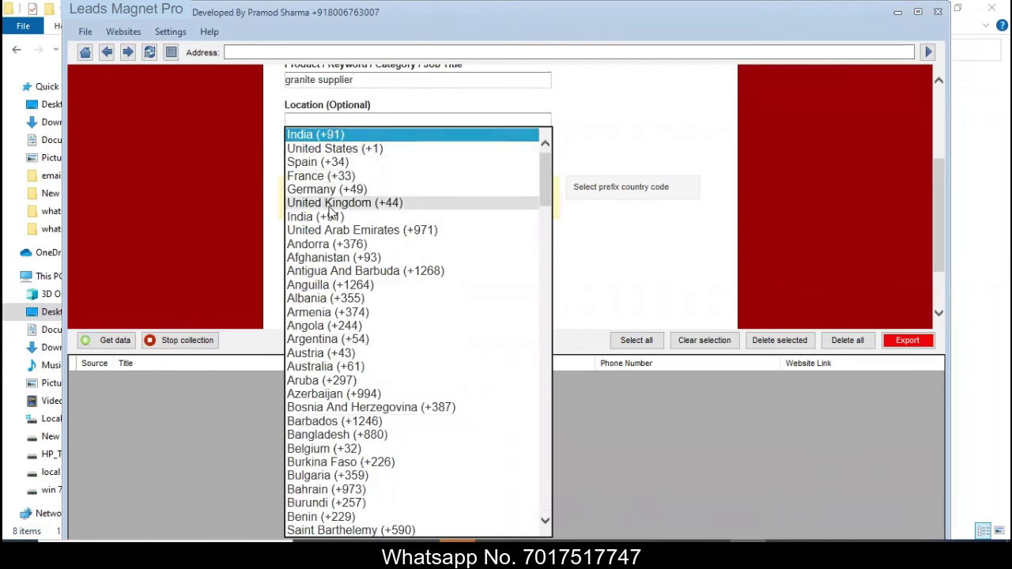
left_click(342, 231)
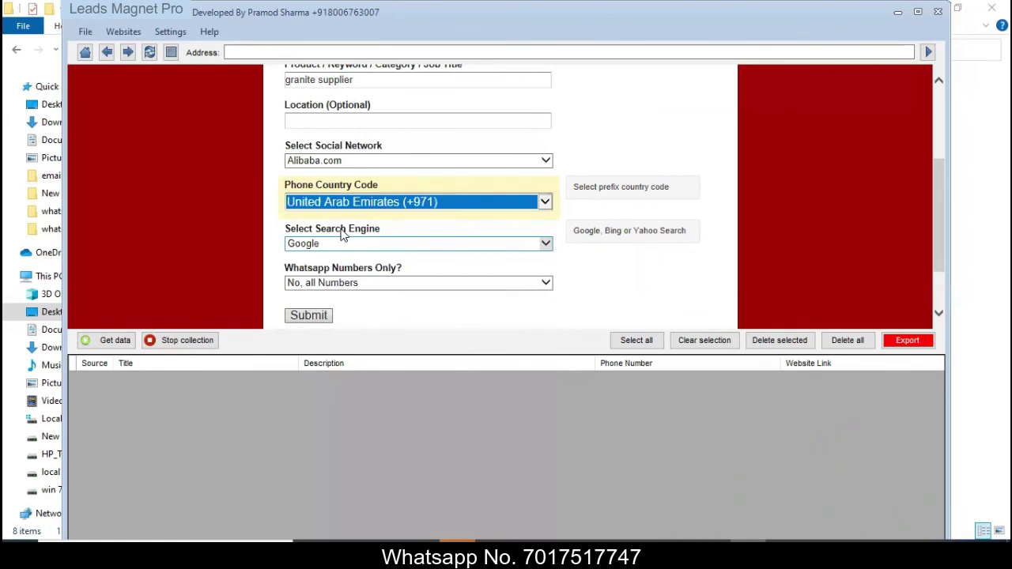
- Enter "dubai" as the location and submit the lead search
left_click(337, 121)
type("dubai")
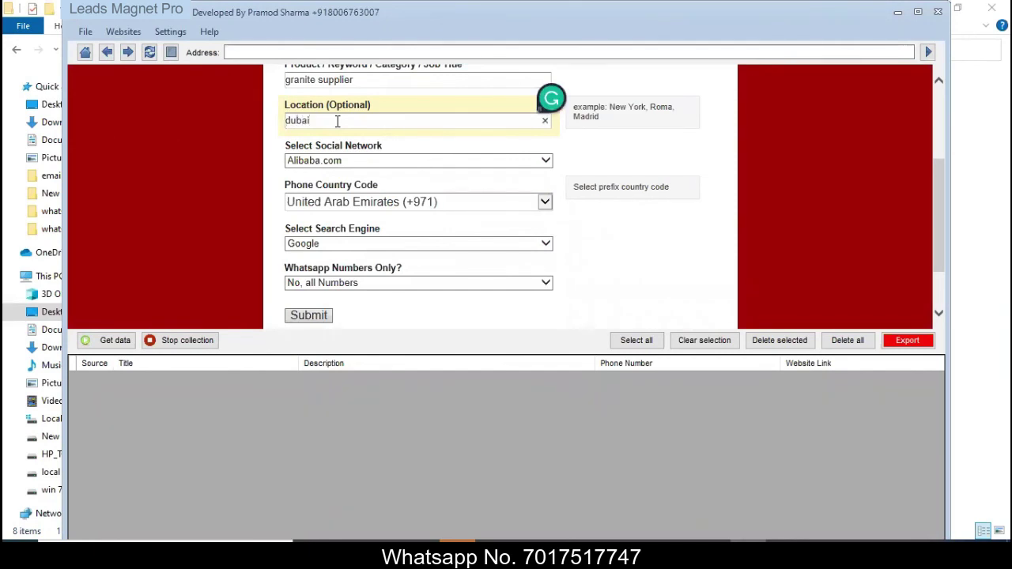
left_click(197, 213)
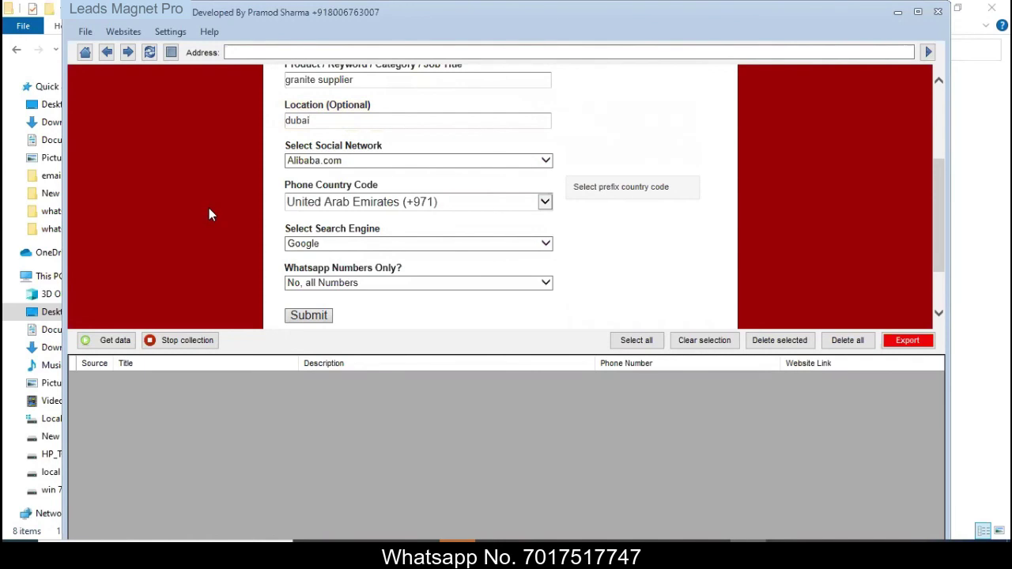
left_click(308, 316)
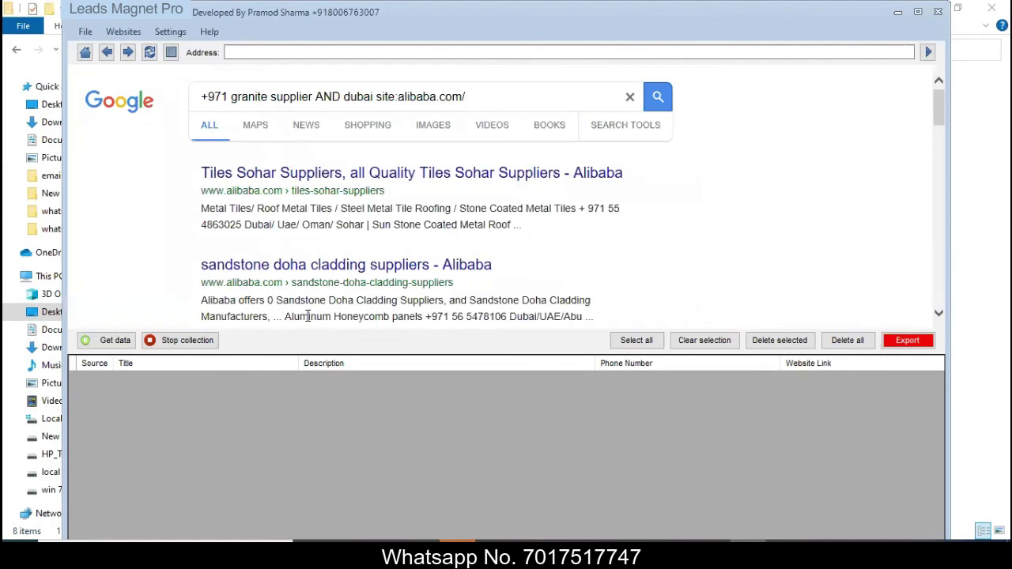
- Collect lead data from the Alibaba granite supplier search results and stop the collection
left_click(106, 342)
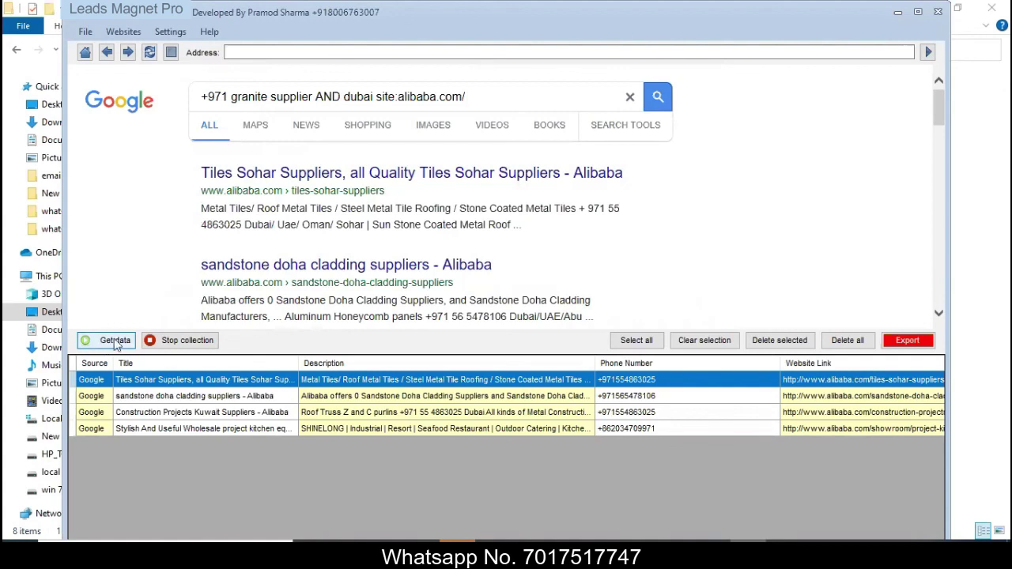
left_click(180, 342)
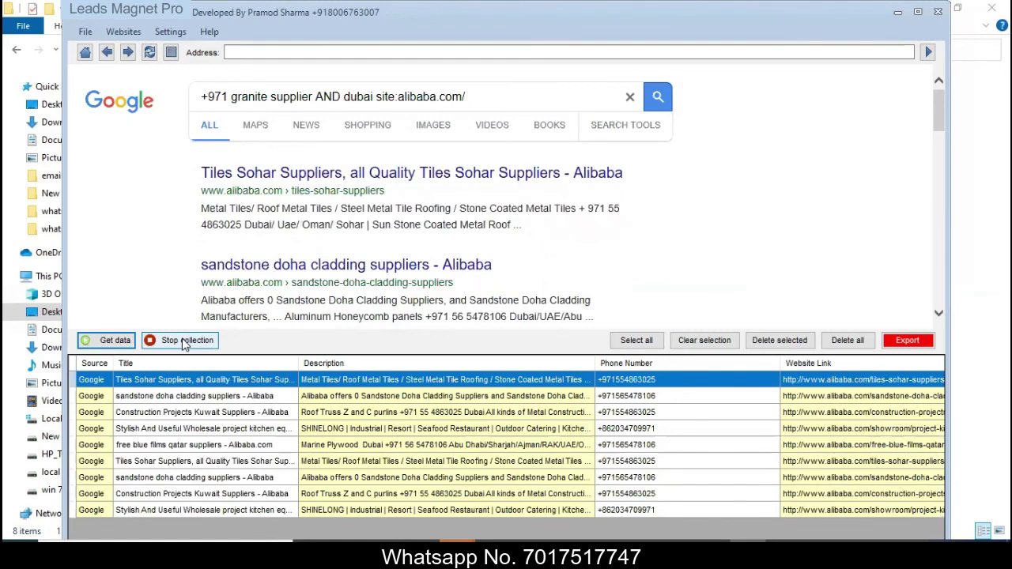
left_click(185, 342)
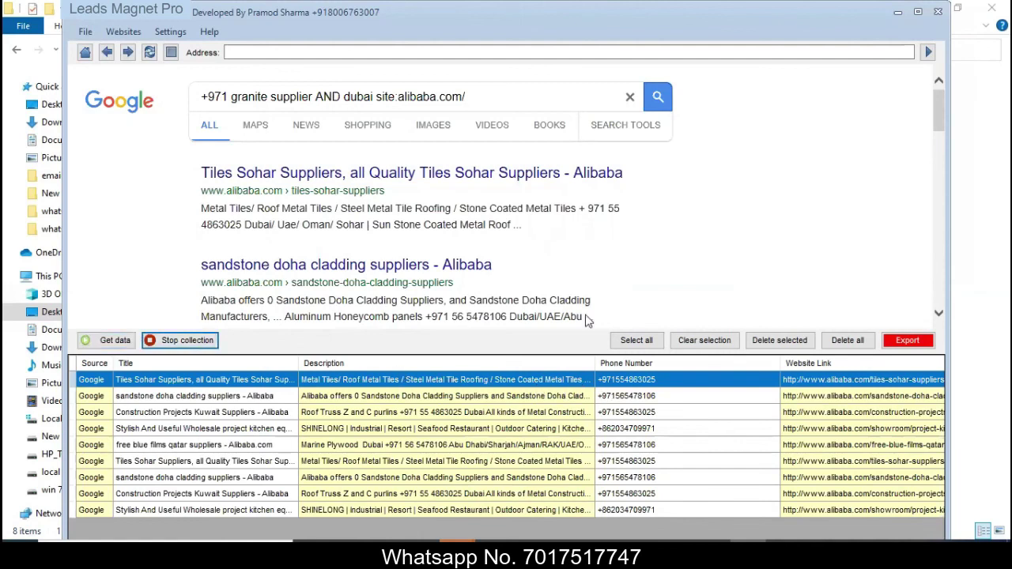
- Select all collected leads, open their CSV export, and cancel without saving a file
left_click(636, 342)
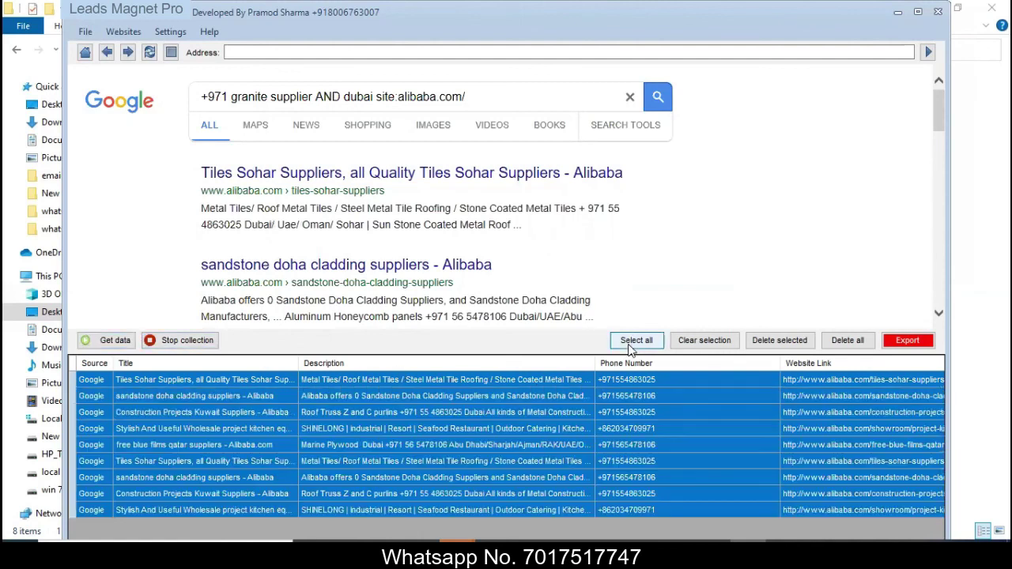
left_click(908, 342)
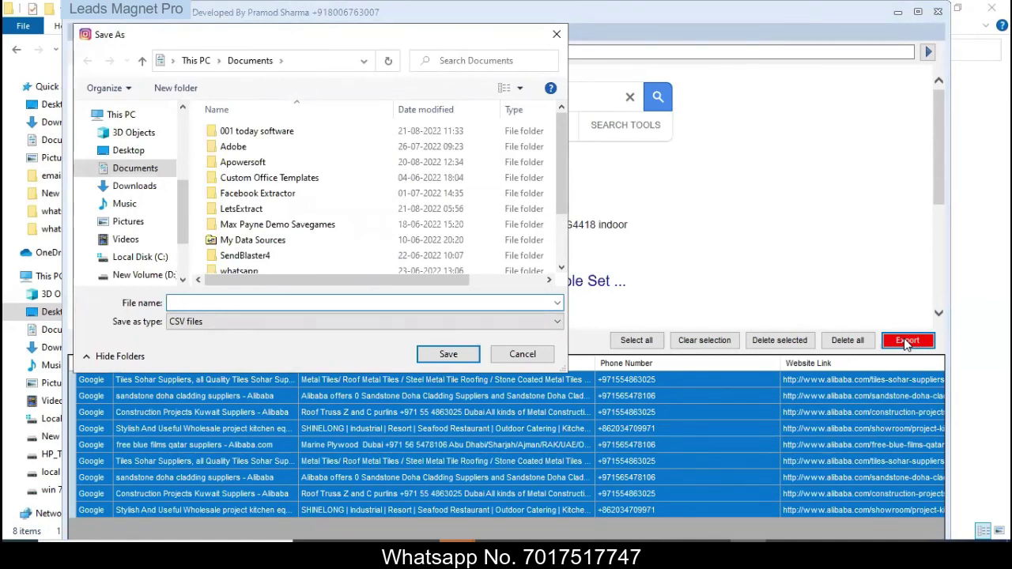
left_click(510, 354)
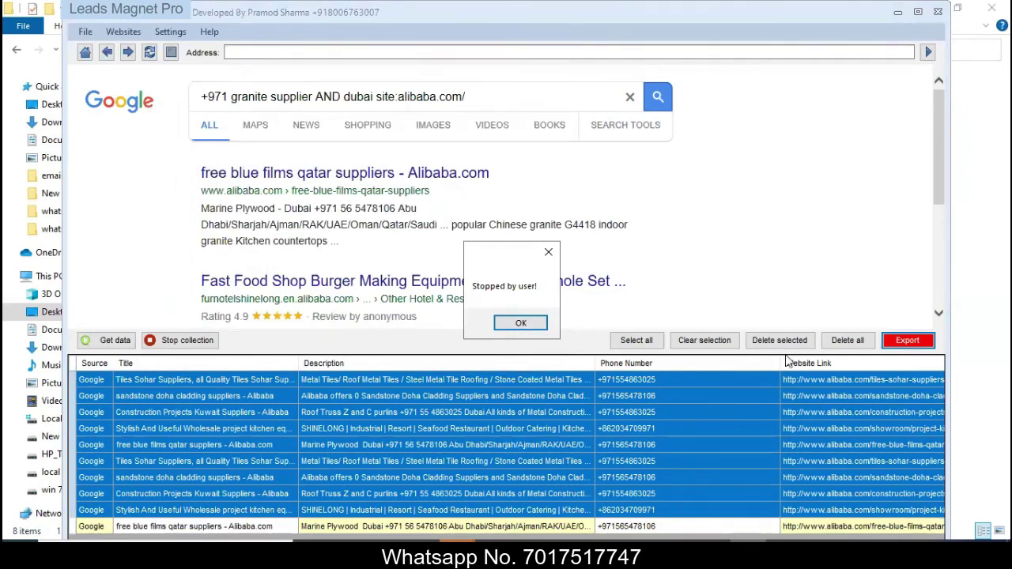
left_click(523, 322)
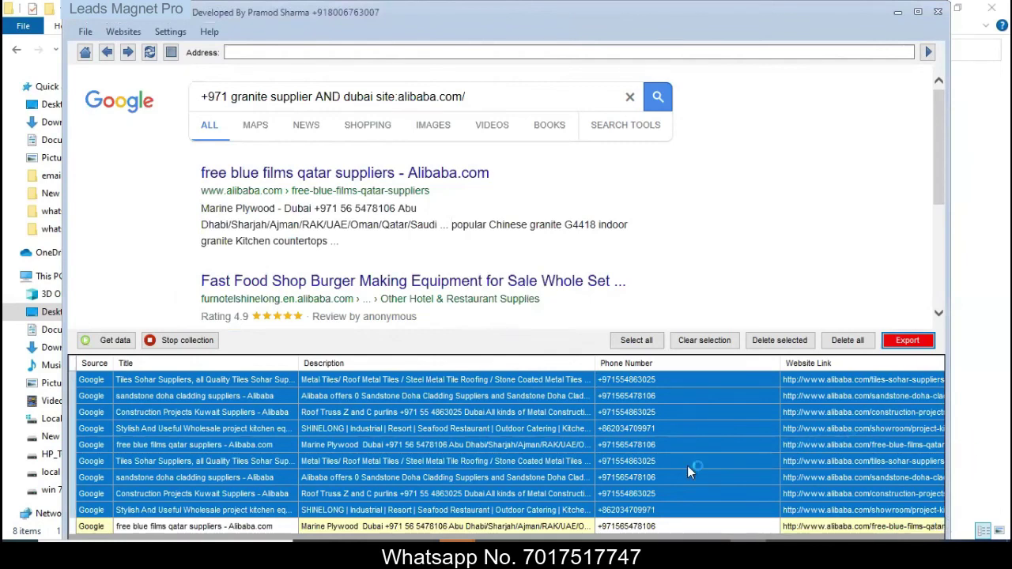
key("Tab")
key("Tab")
key("Tab")
key("Tab")
key("Tab")
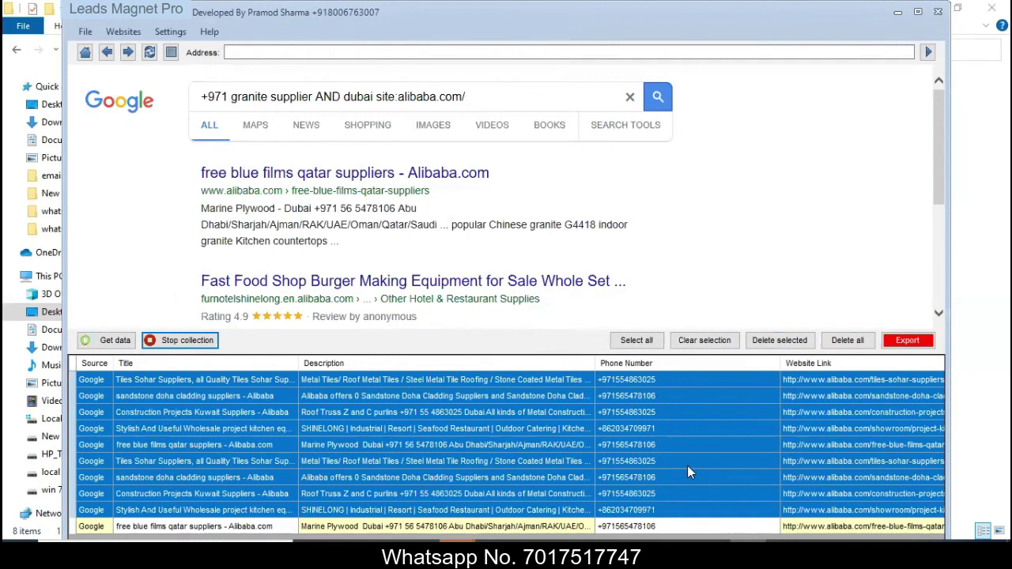
- Close Leads Magnet Pro and the browser window behind Google Maps Extractor
left_click(938, 12)
left_click(498, 332)
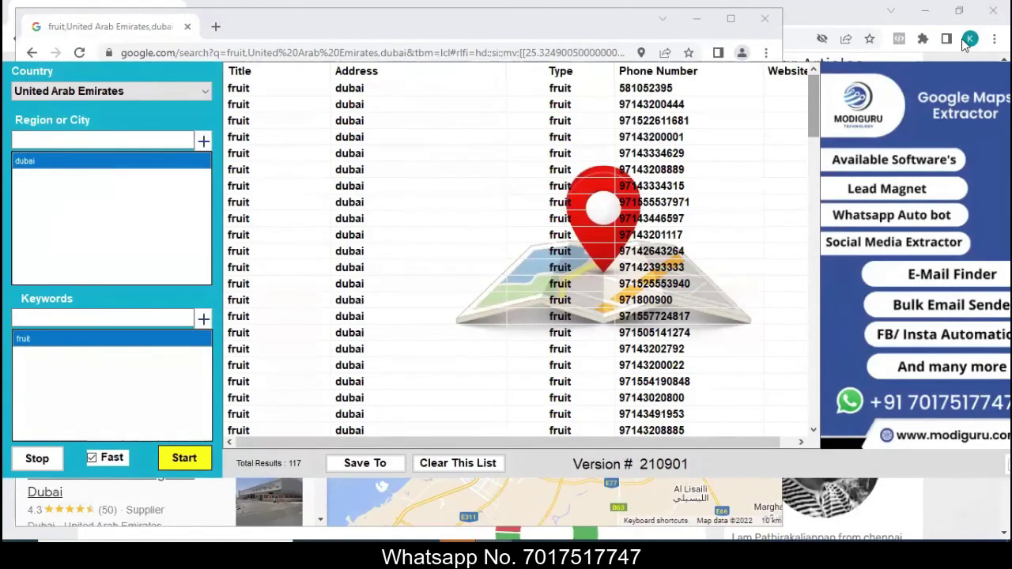
left_click(992, 15)
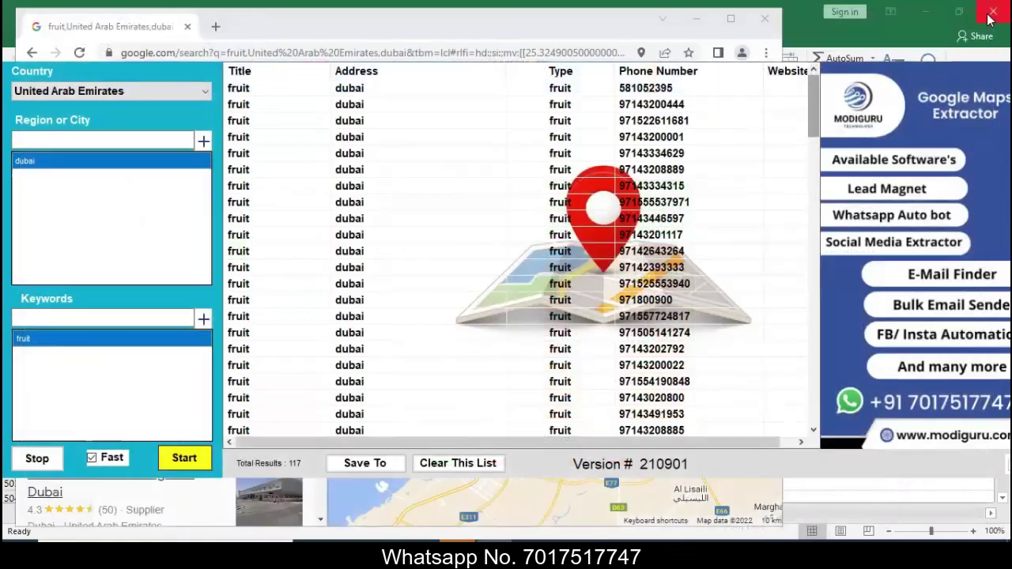